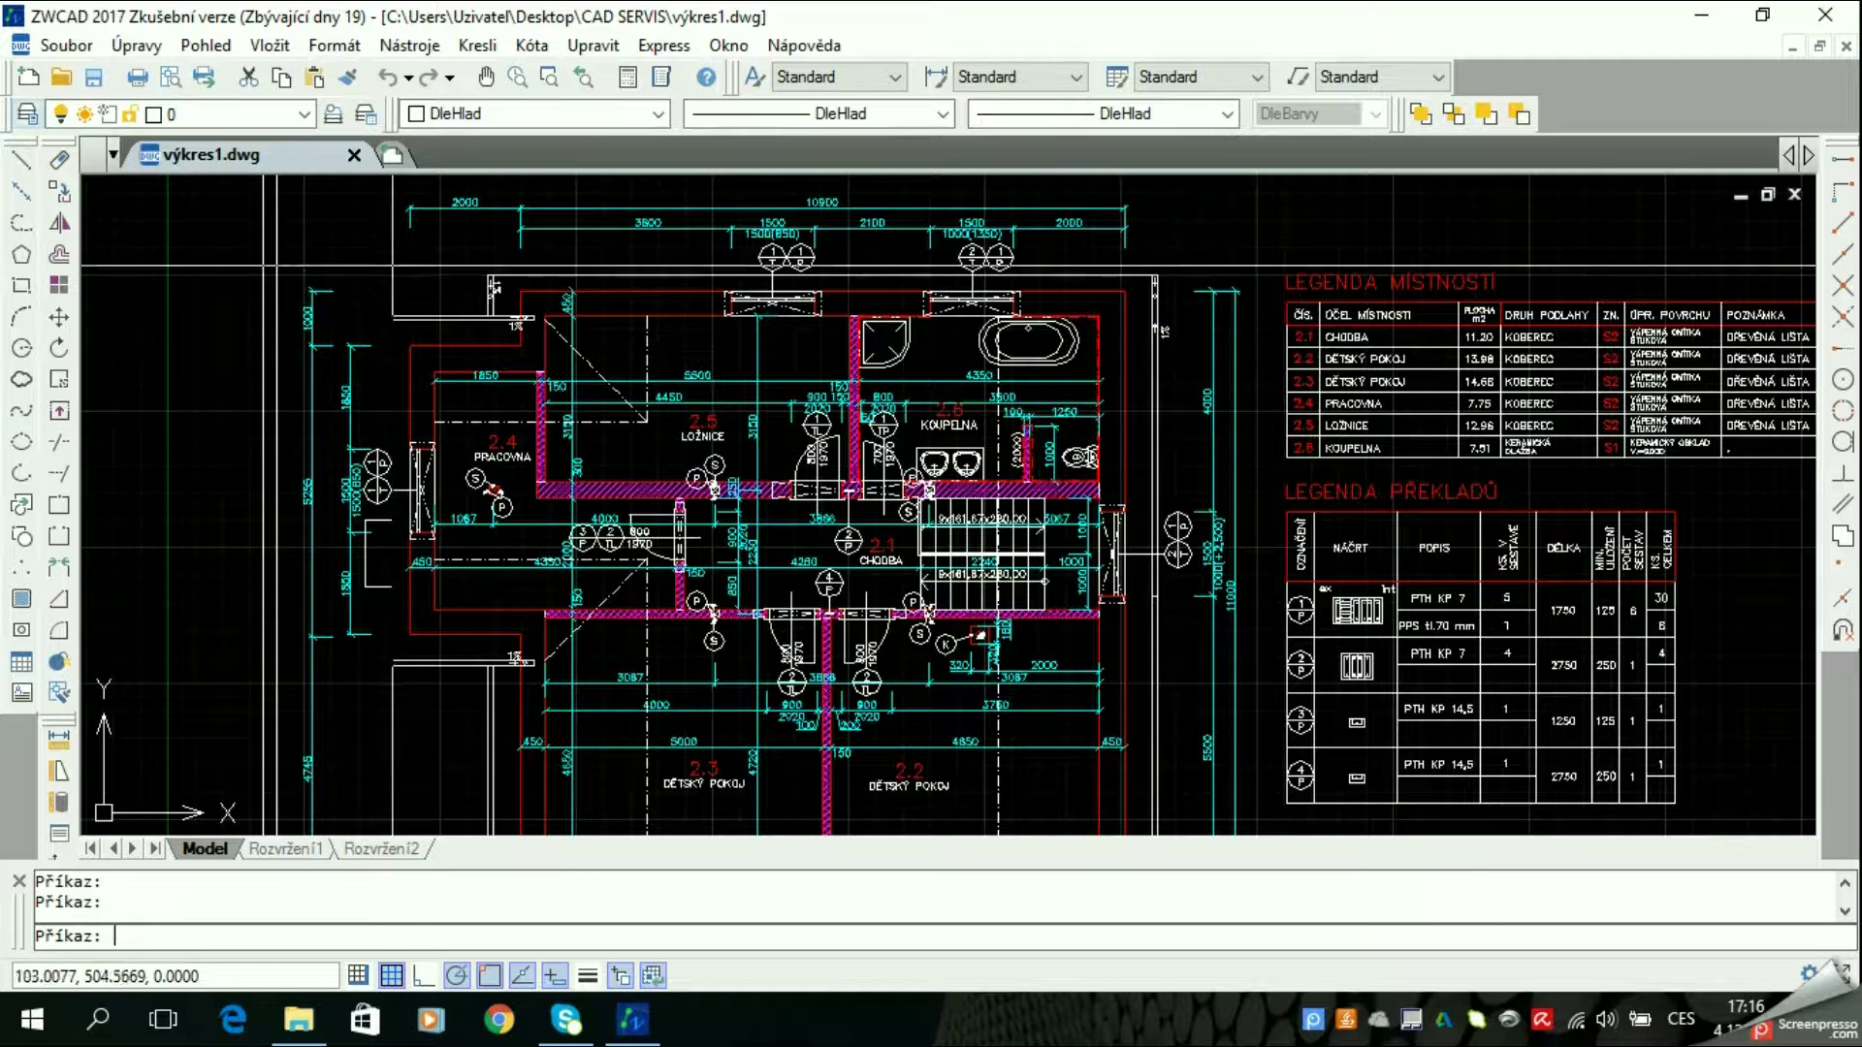
Create a layer named 'koty' with cyan colour (index 4) and Continuous linetype
{"action": "left_click", "coordinate": [28, 114]}
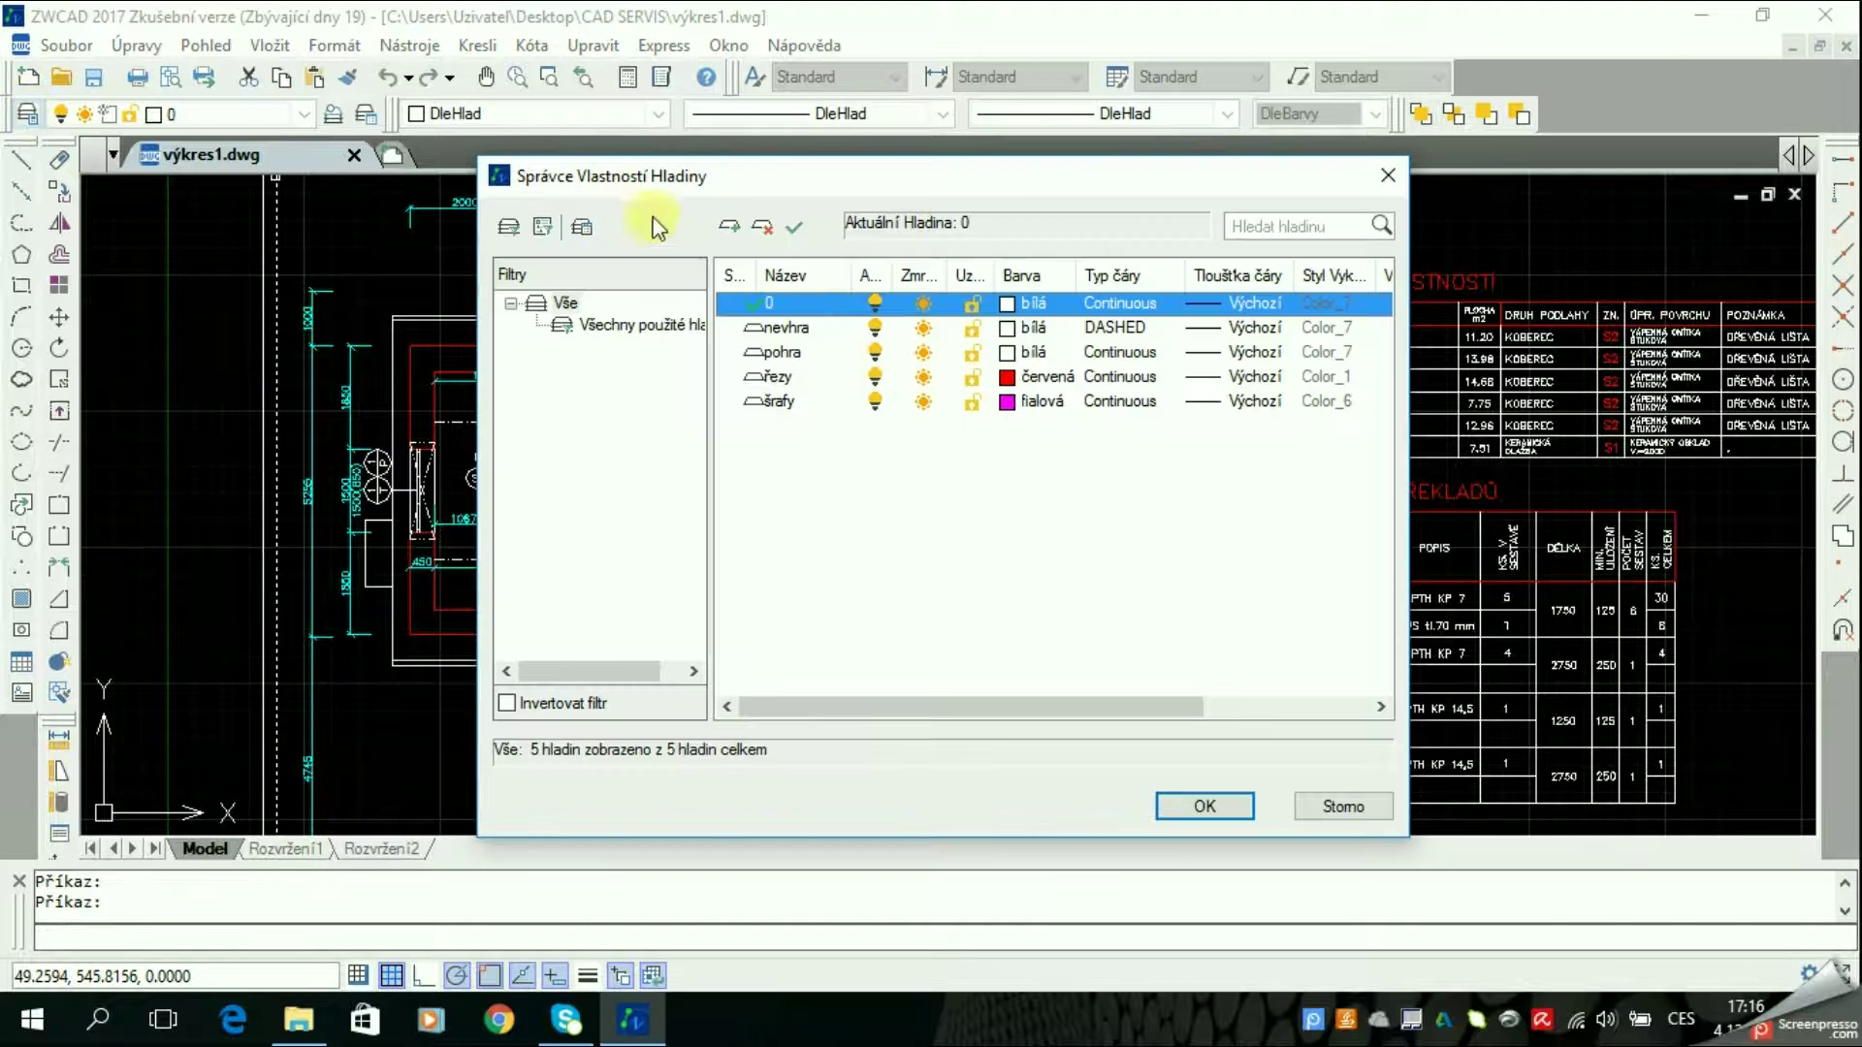
{"action": "left_click", "coordinate": [733, 231]}
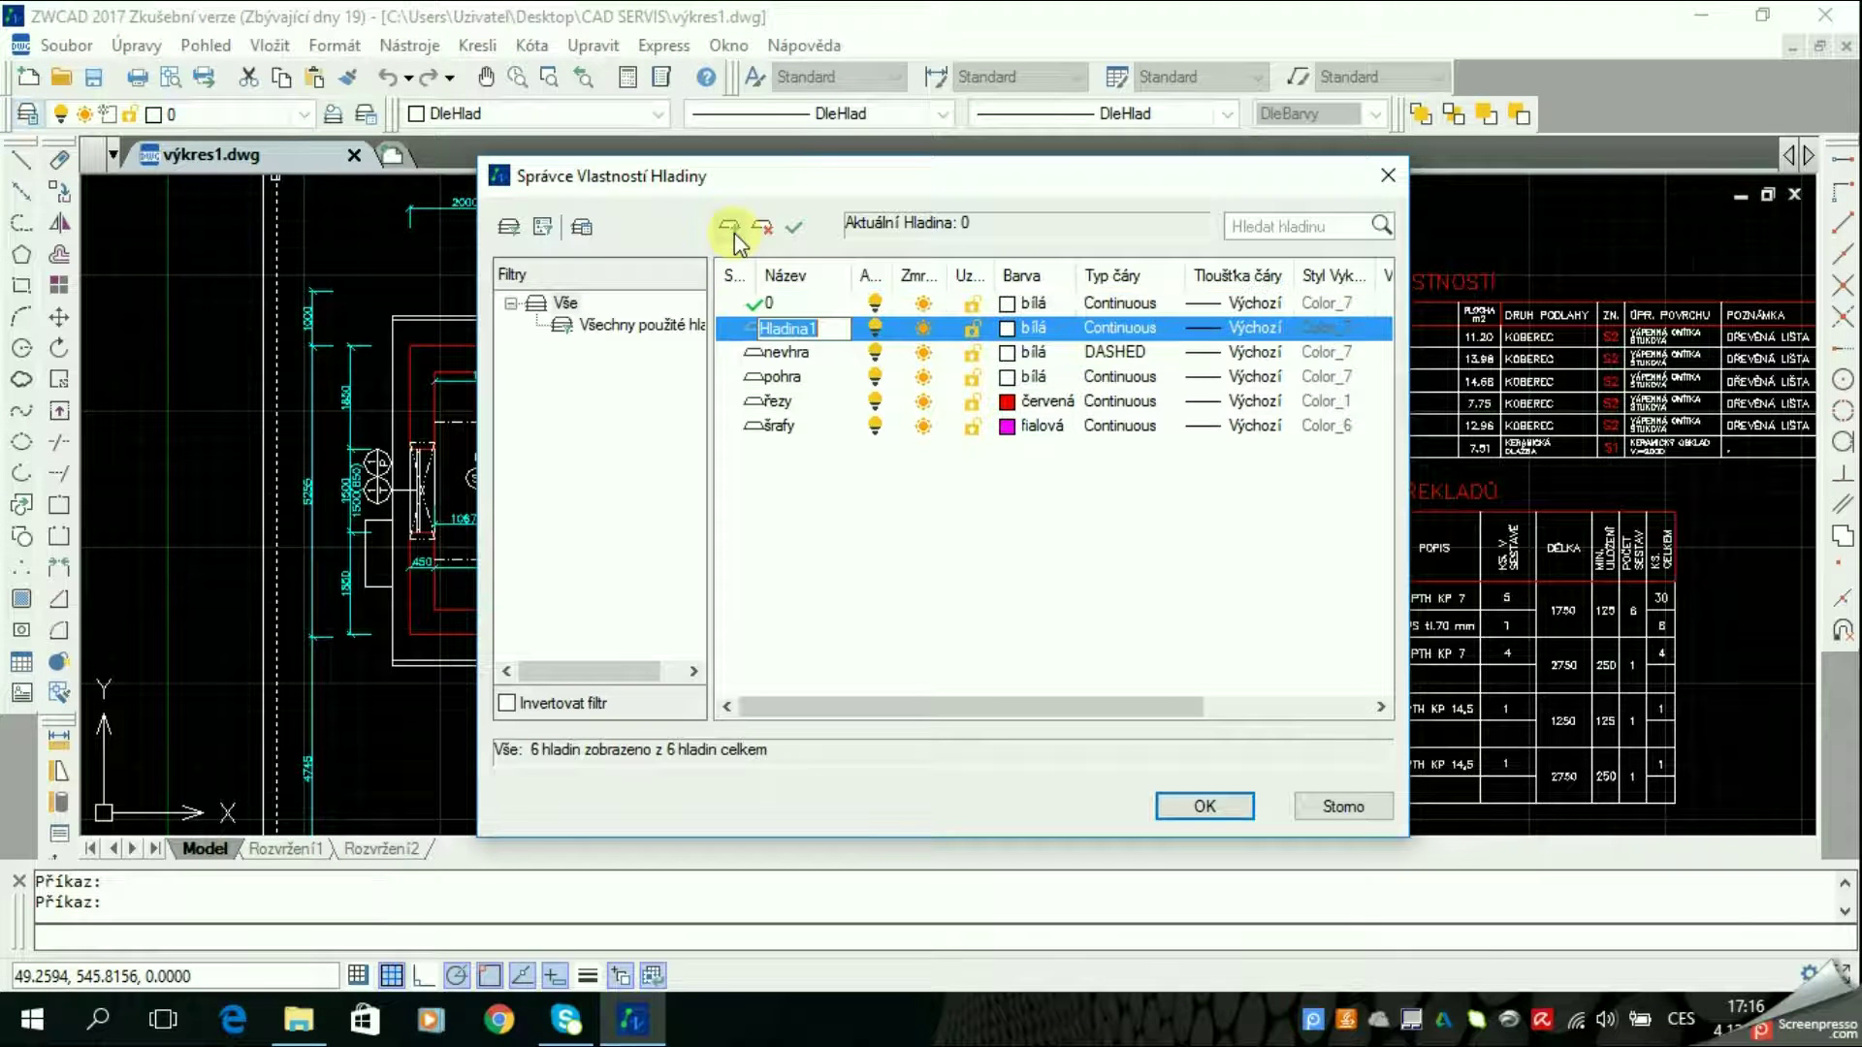
{"action": "type", "text": "kot"}
{"action": "type", "text": "y"}
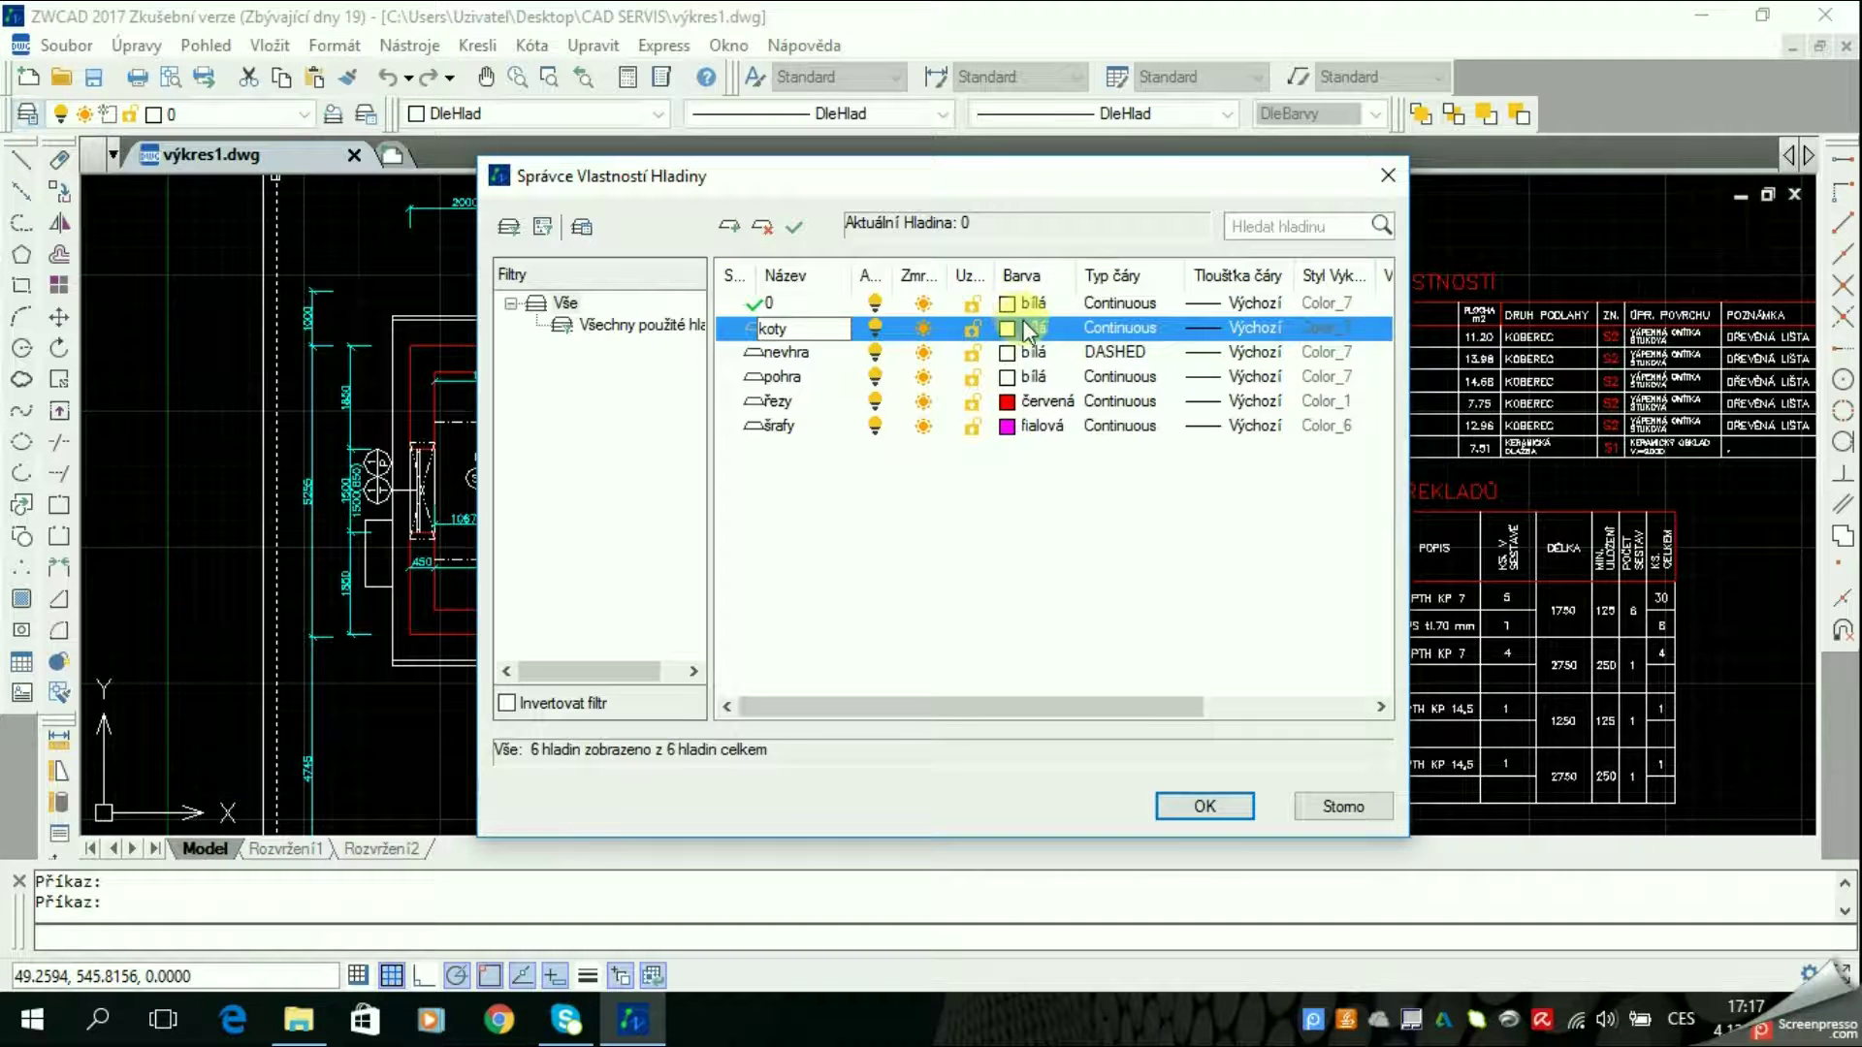
{"action": "left_click", "coordinate": [1028, 329]}
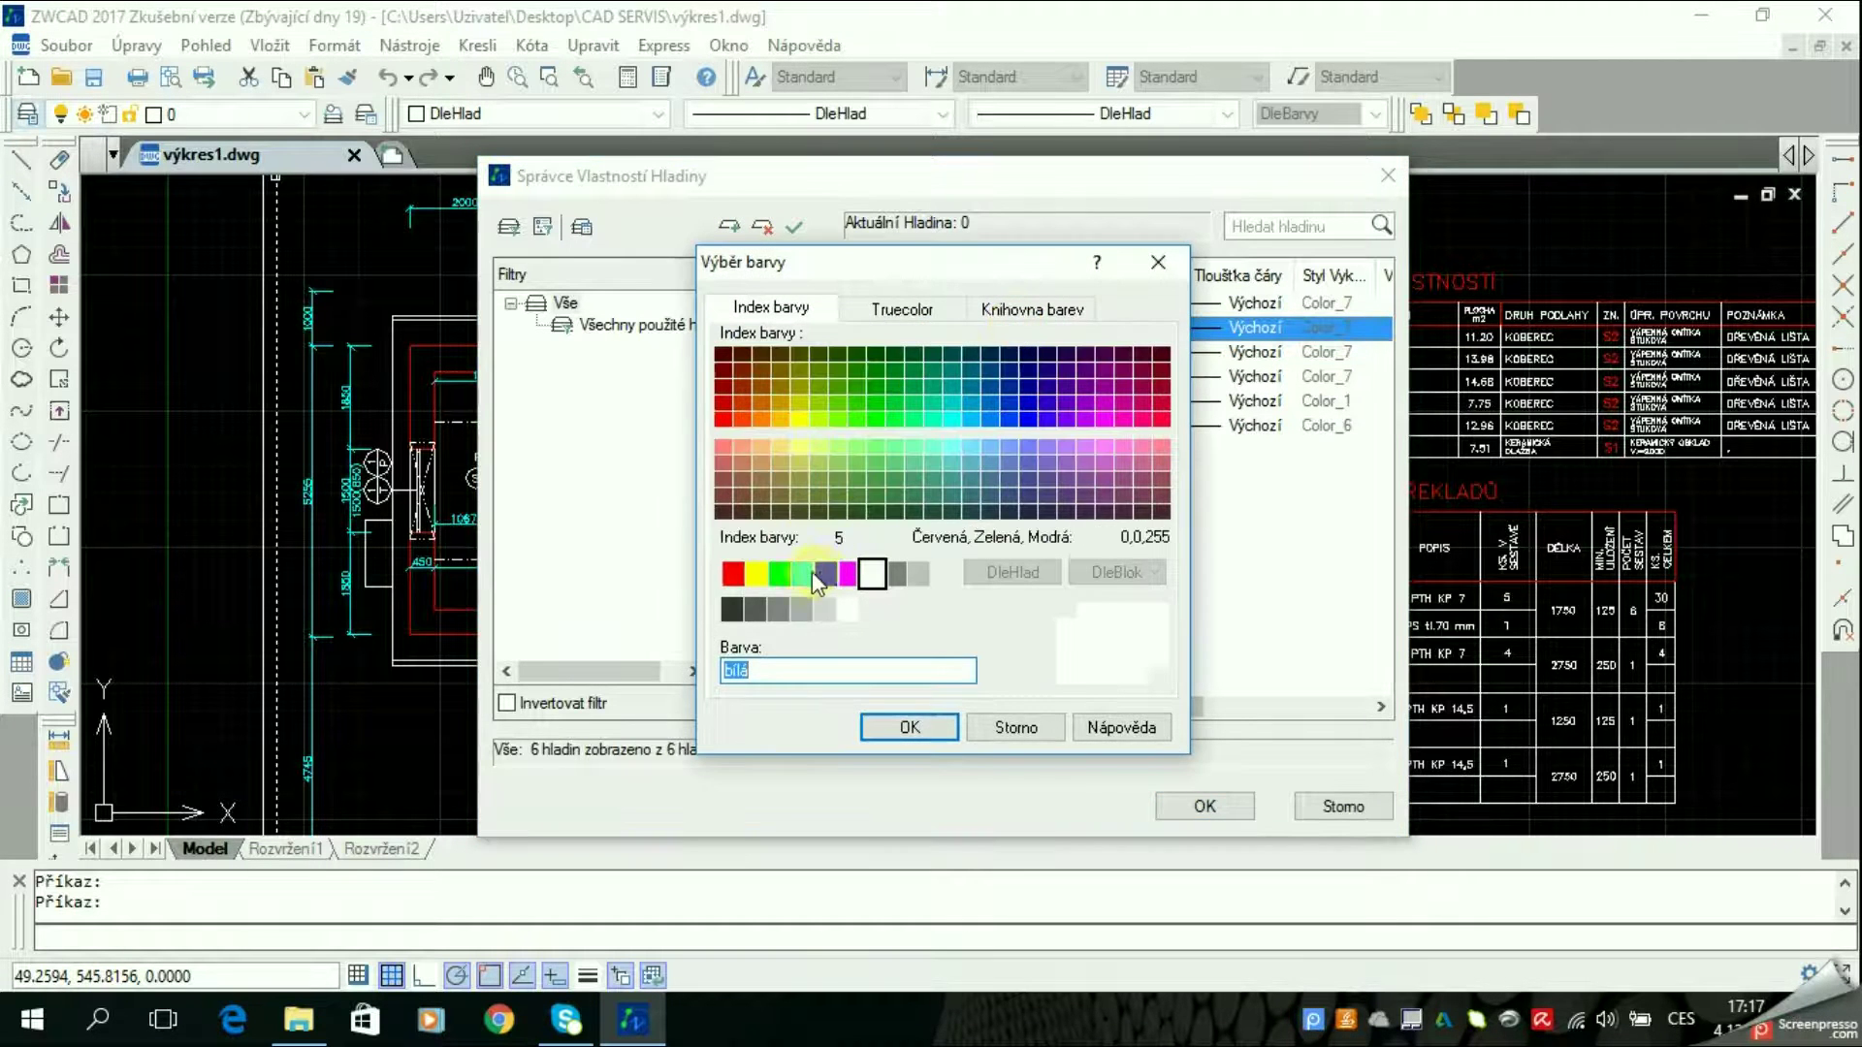
{"action": "left_click", "coordinate": [812, 572]}
{"action": "left_click", "coordinate": [898, 730]}
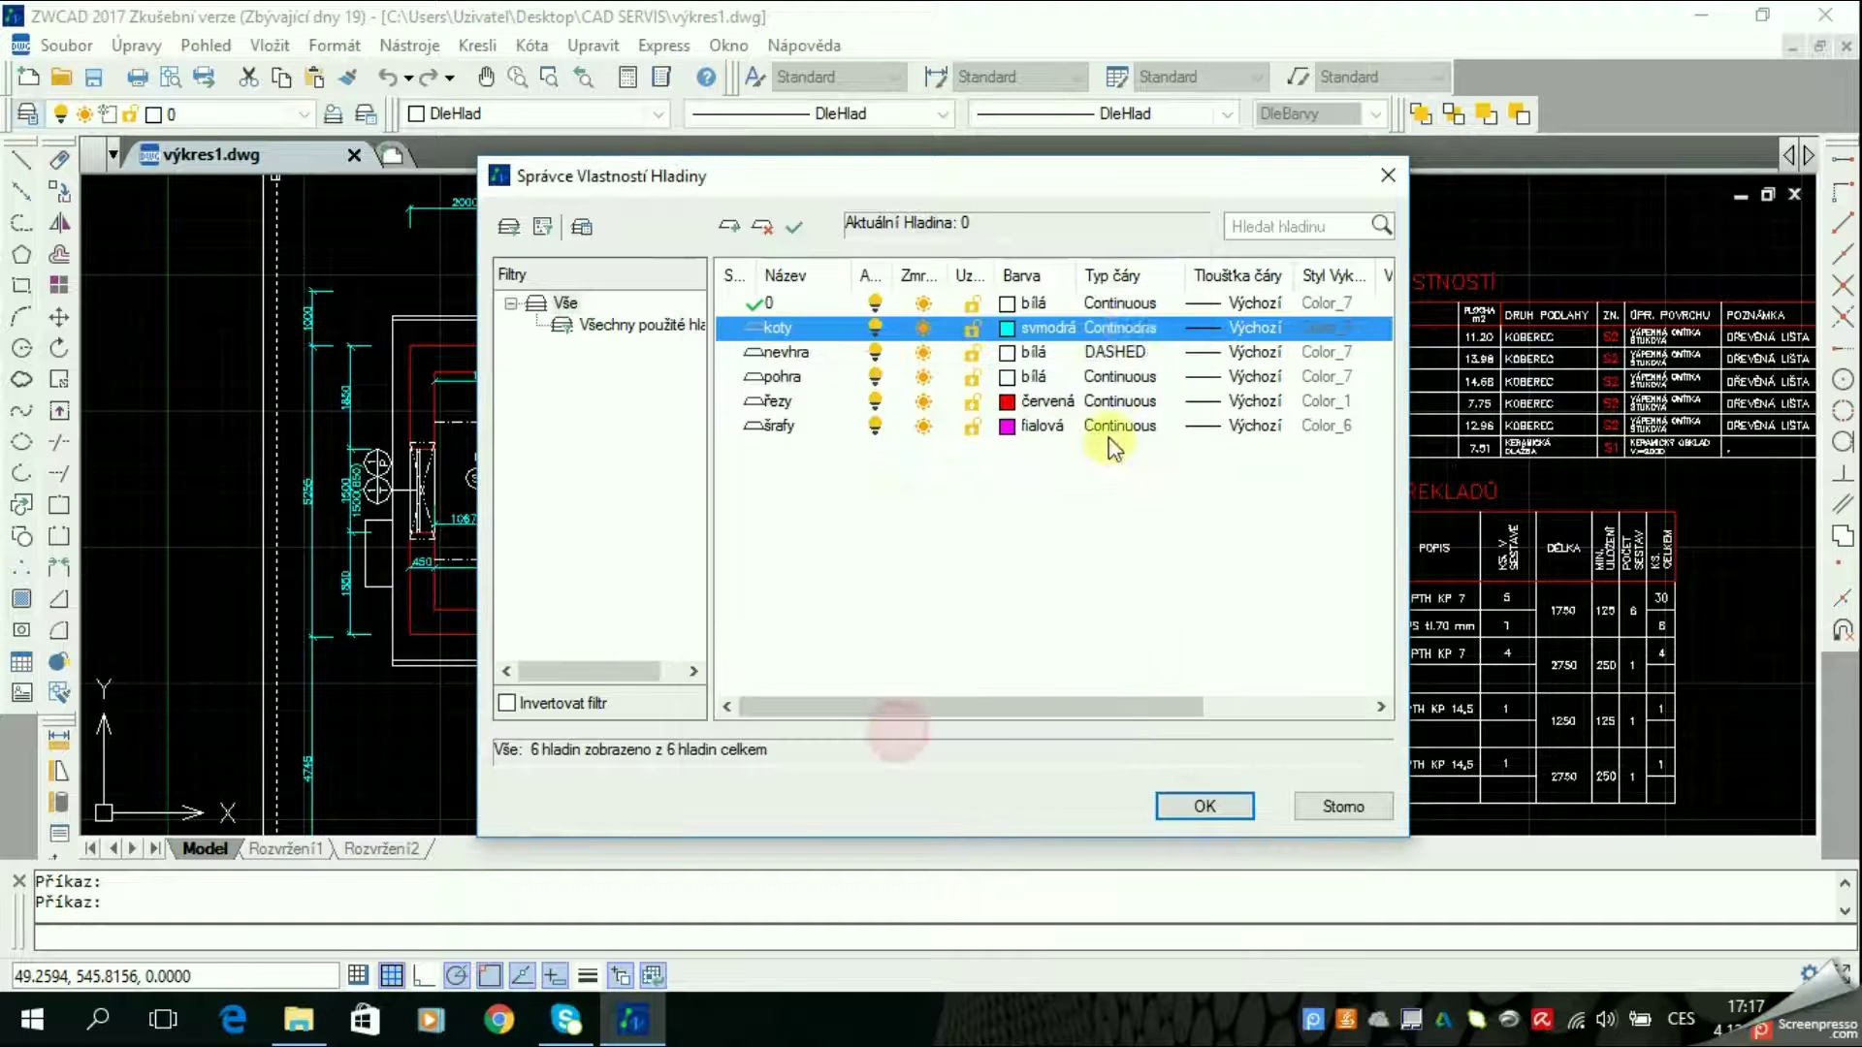
{"action": "left_click", "coordinate": [1131, 328]}
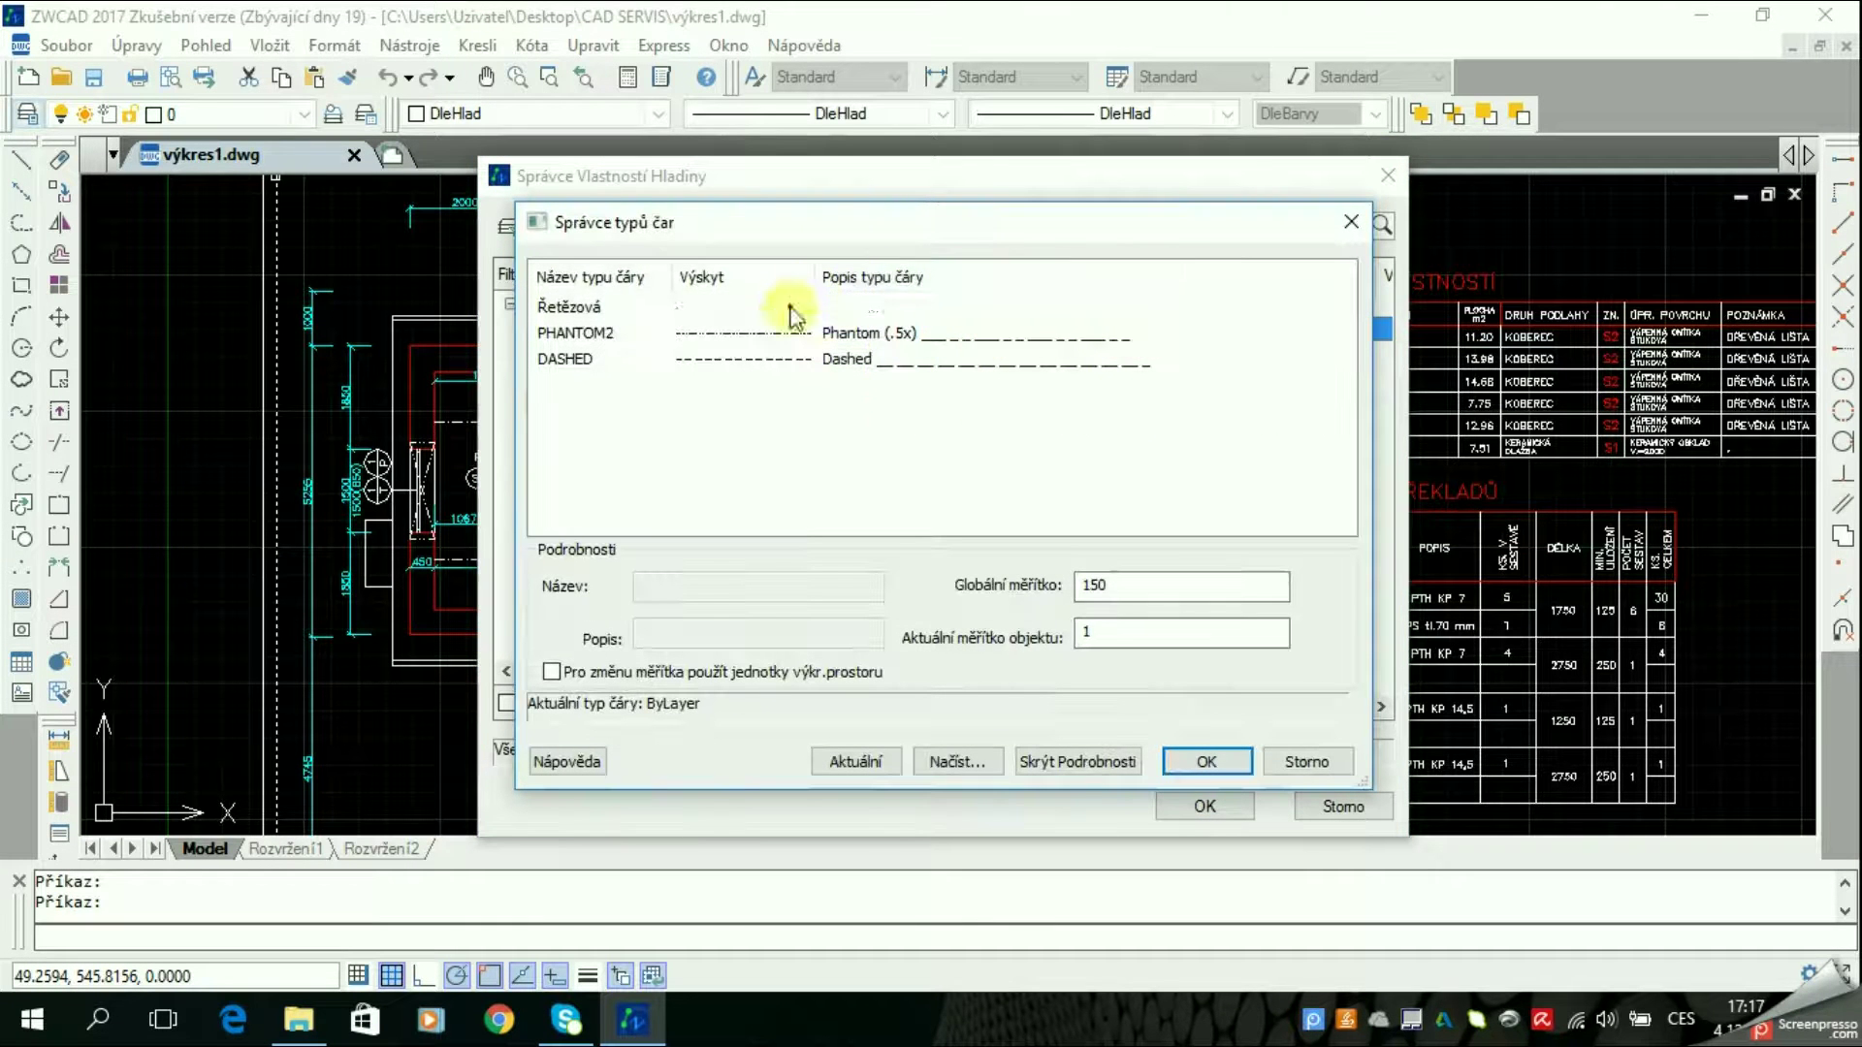
{"action": "left_click", "coordinate": [787, 309]}
{"action": "left_click", "coordinate": [1206, 765]}
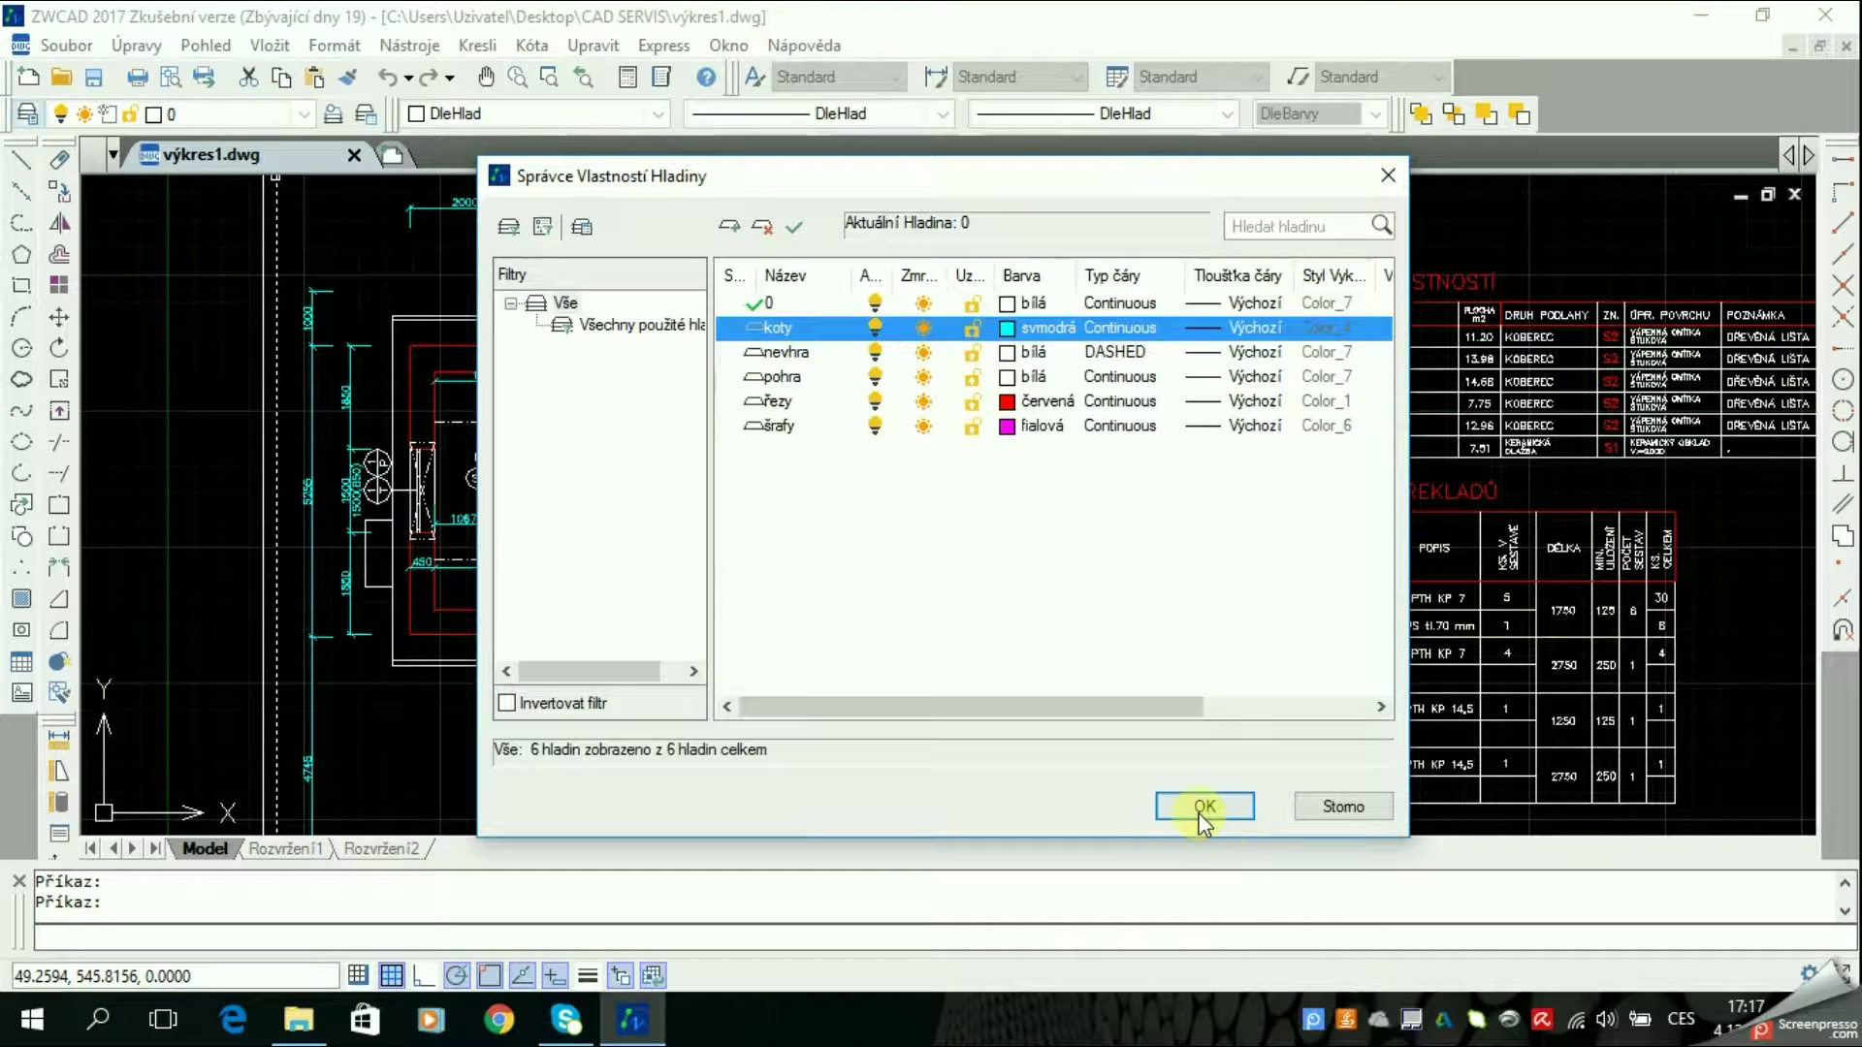
{"action": "left_click", "coordinate": [1202, 808]}
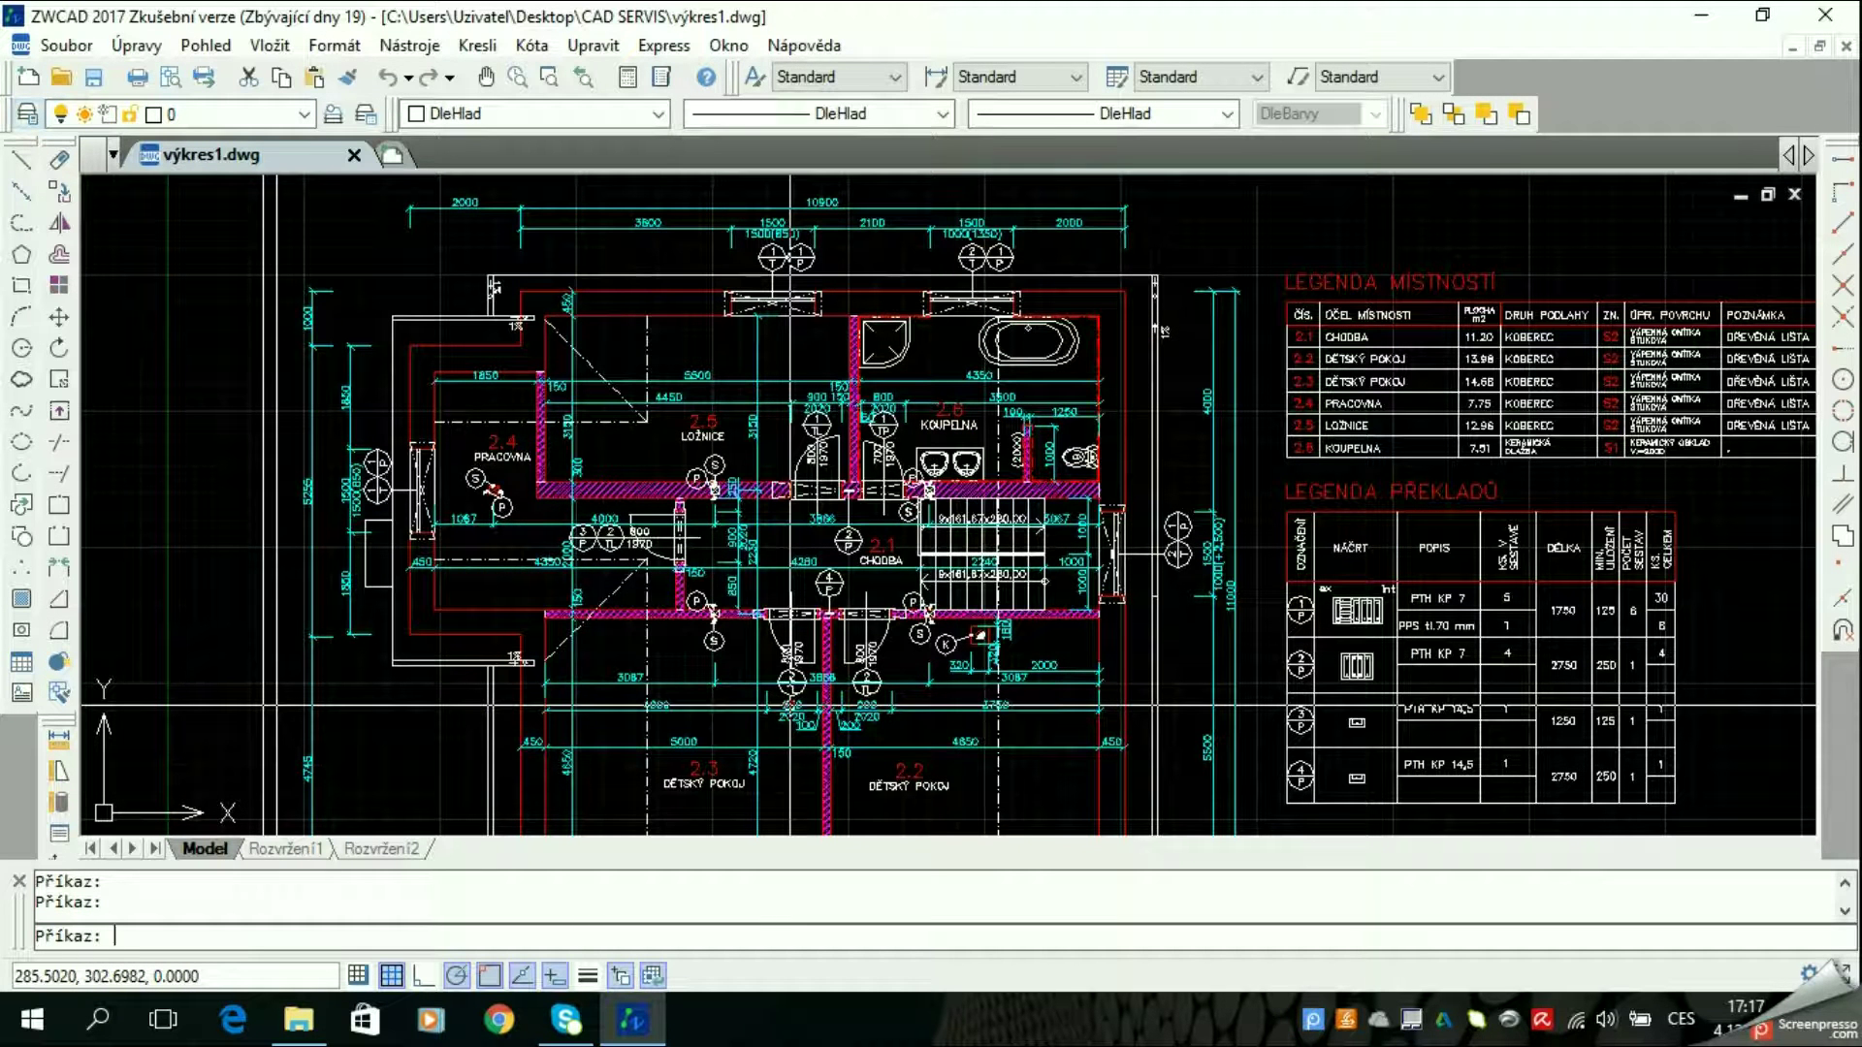
Run SMARTSEL and select all 338 red (255,0,0) objects in the floor plan
{"action": "type", "text": "n"}
{"action": "key", "text": "BackSpace"}
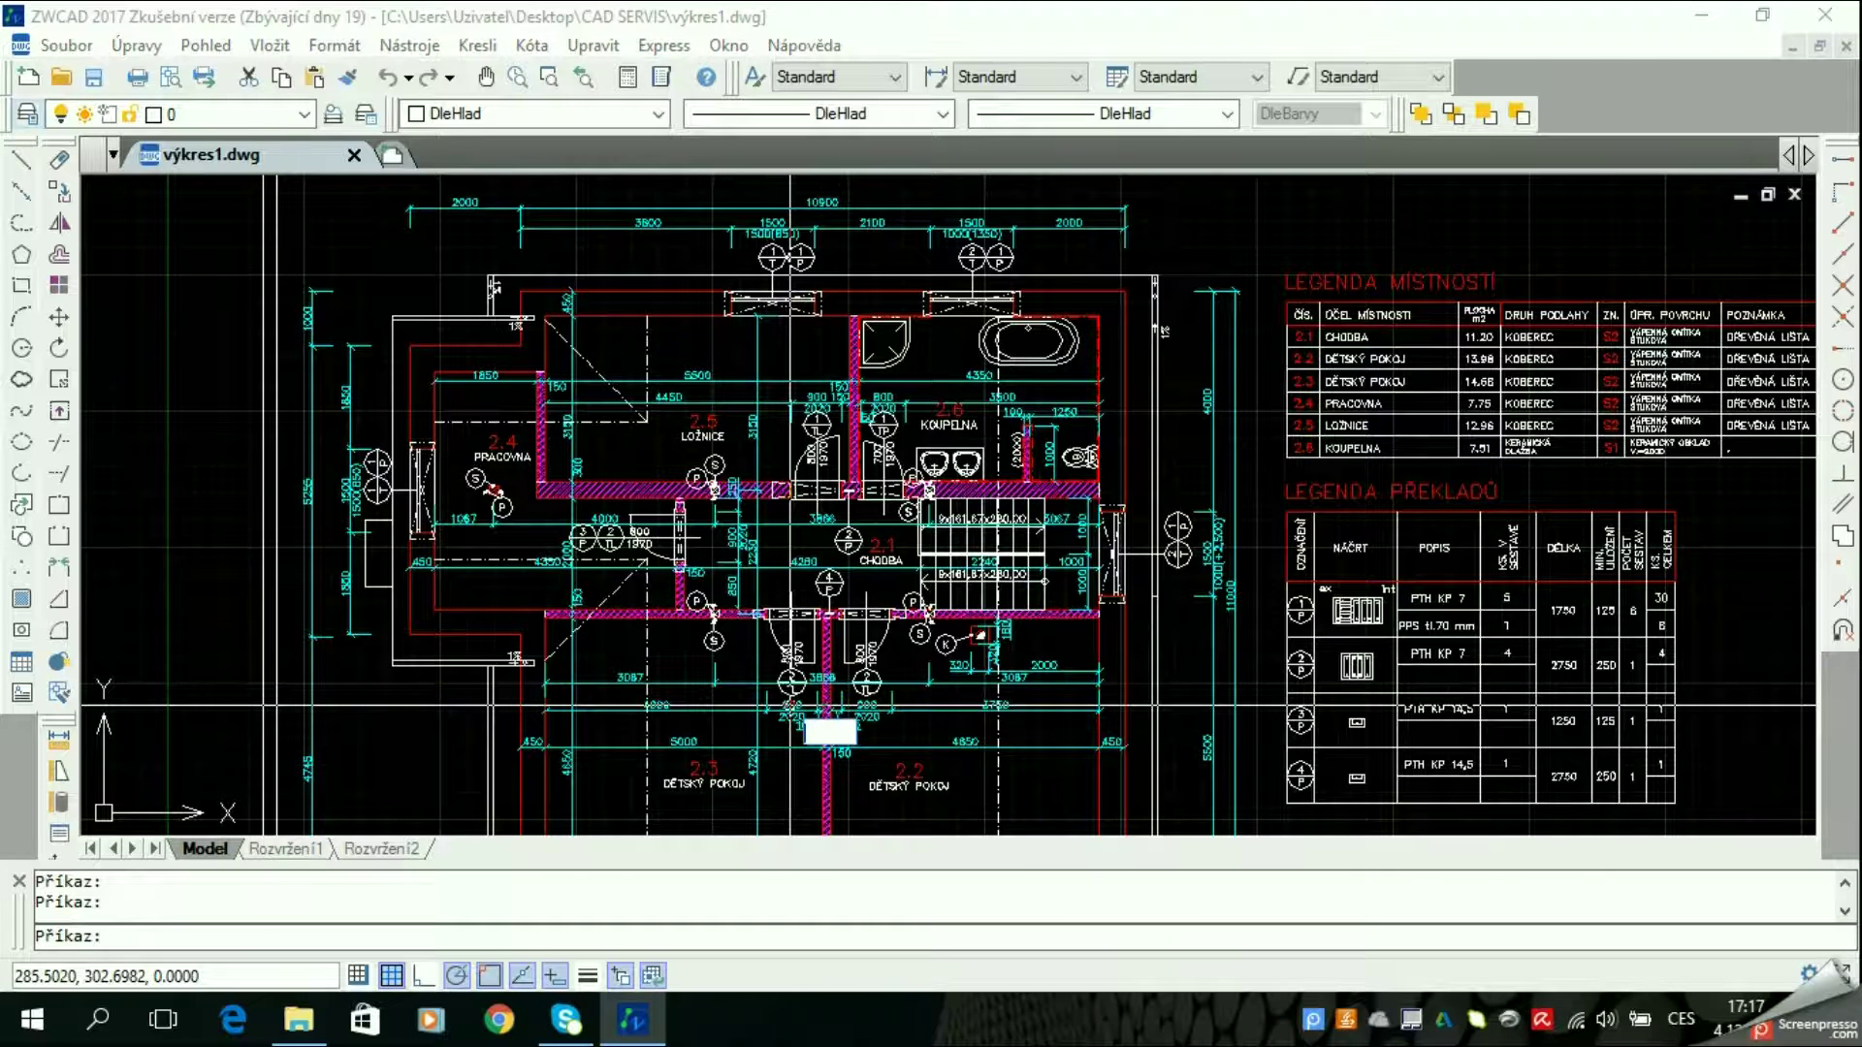
{"action": "type", "text": "smart"}
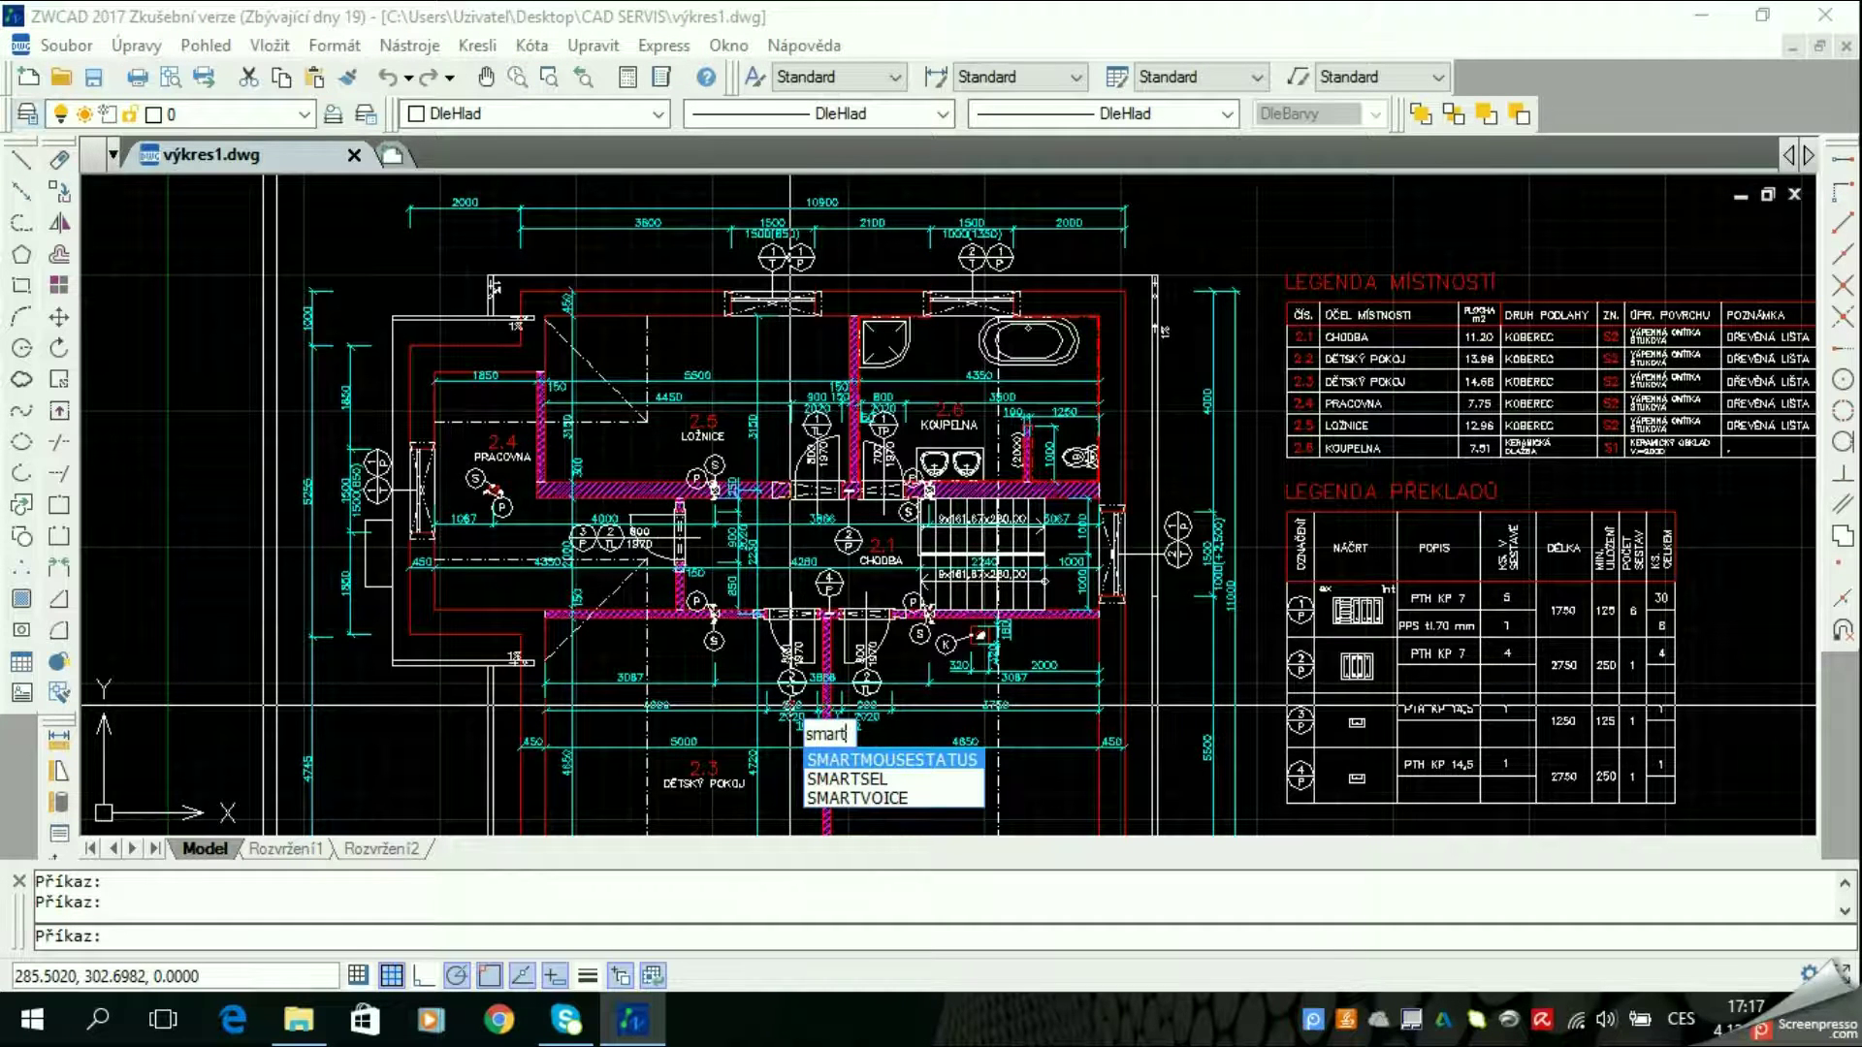
{"action": "type", "text": "se"}
{"action": "key", "text": "Return"}
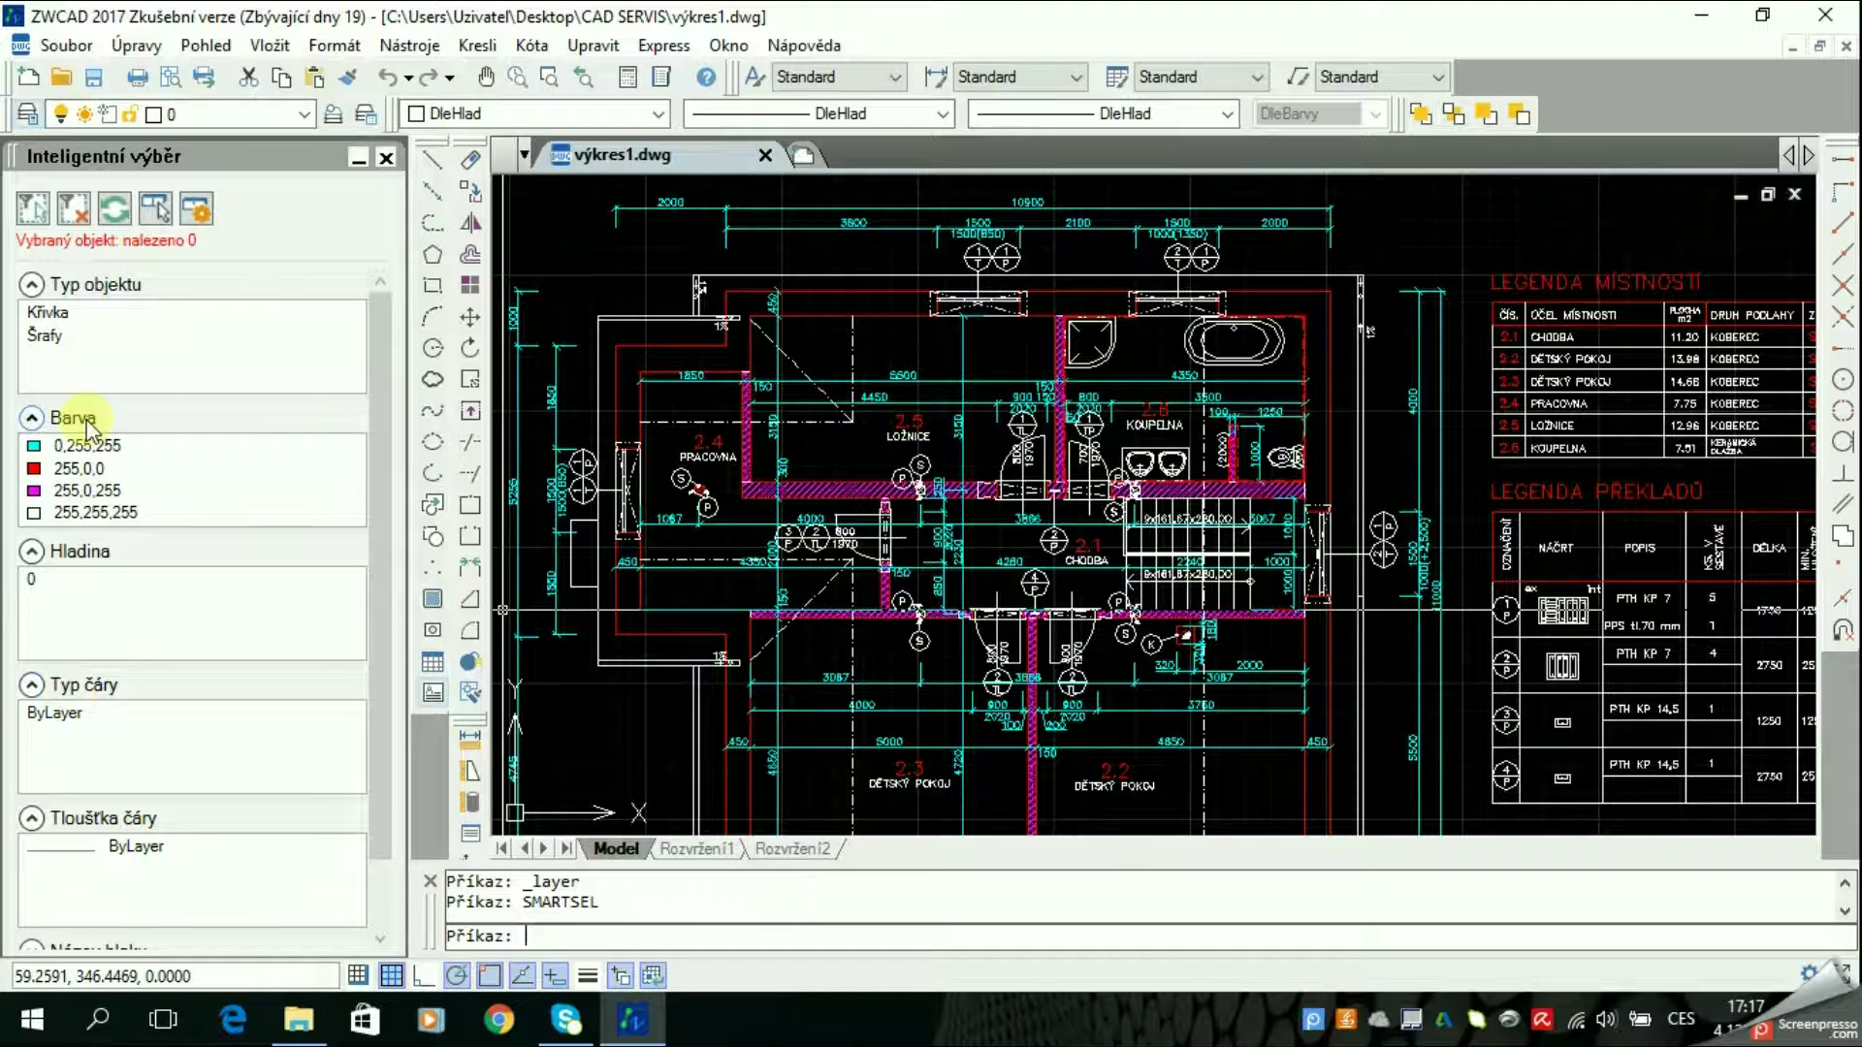
{"action": "scroll", "coordinate": [165, 485], "scroll_direction": "down", "scroll_amount": 1}
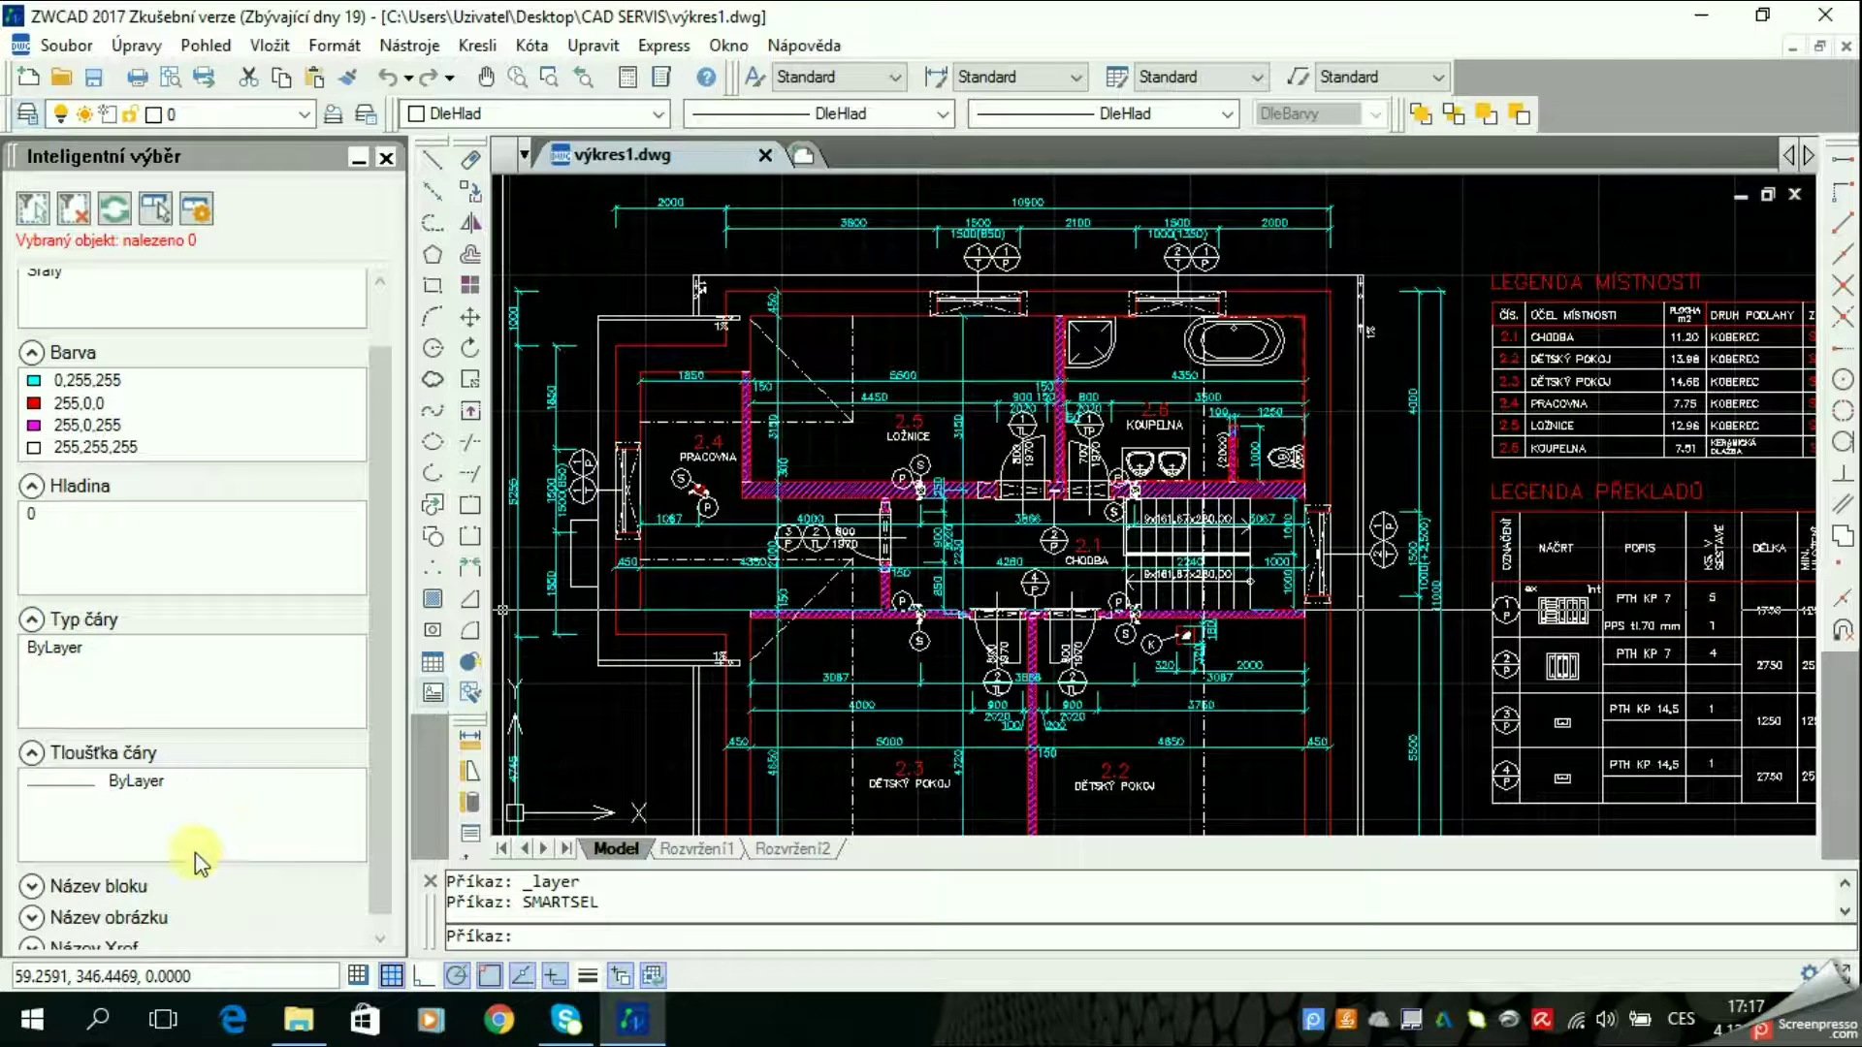
{"action": "scroll", "coordinate": [177, 776], "scroll_direction": "up", "scroll_amount": 1}
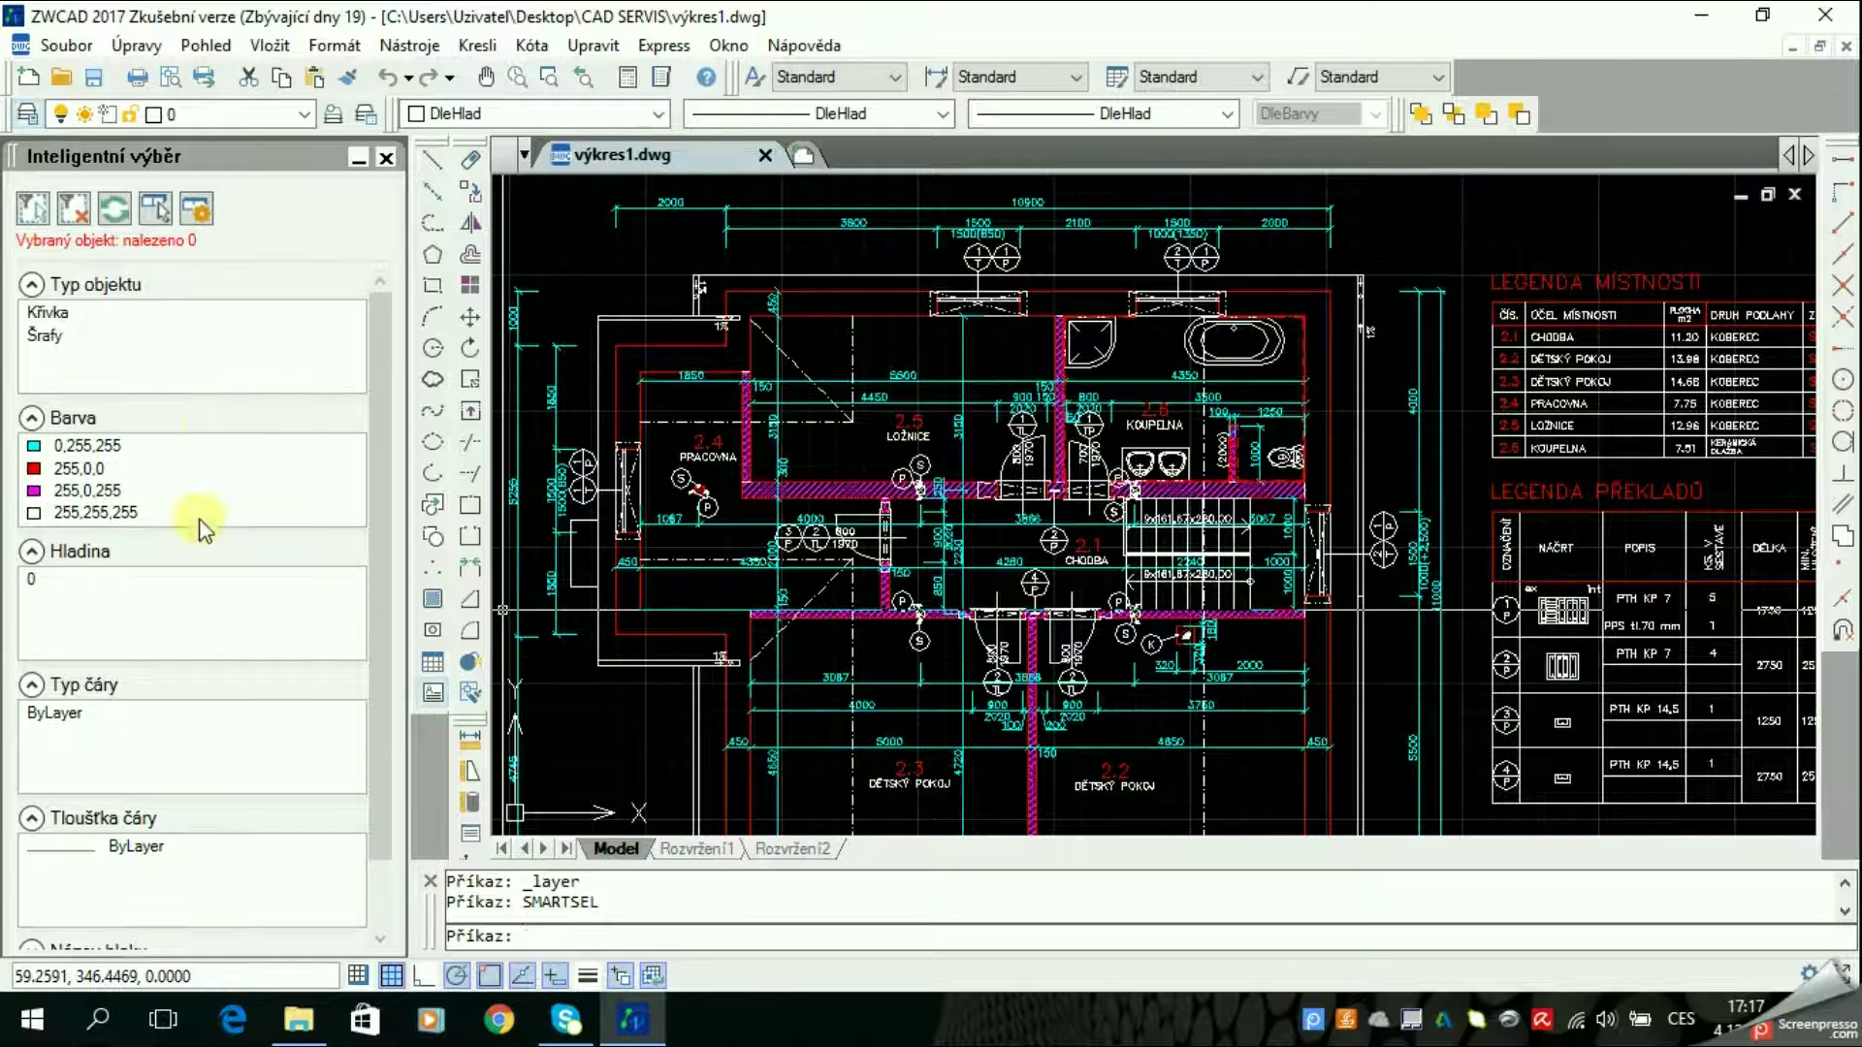
{"action": "left_click", "coordinate": [155, 470]}
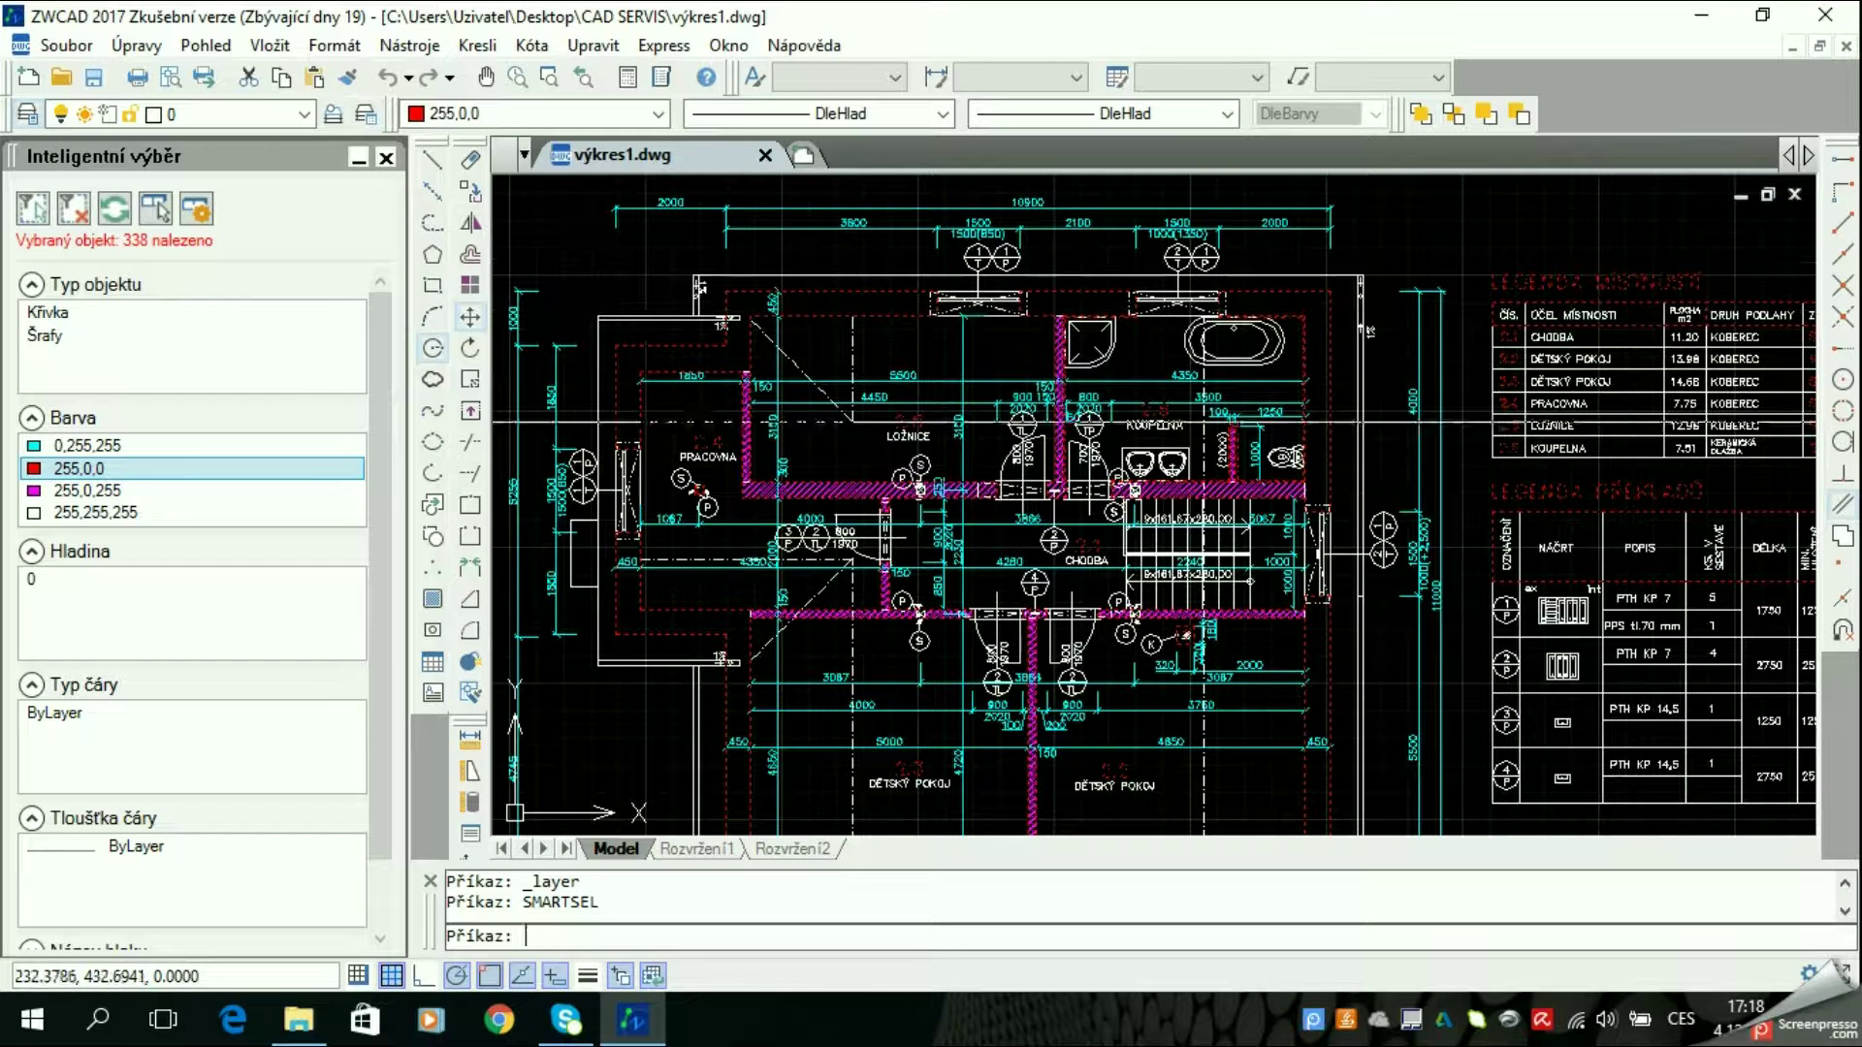
Put the red objects on layer řezy, then select all 3677 white objects
{"action": "left_click", "coordinate": [305, 114]}
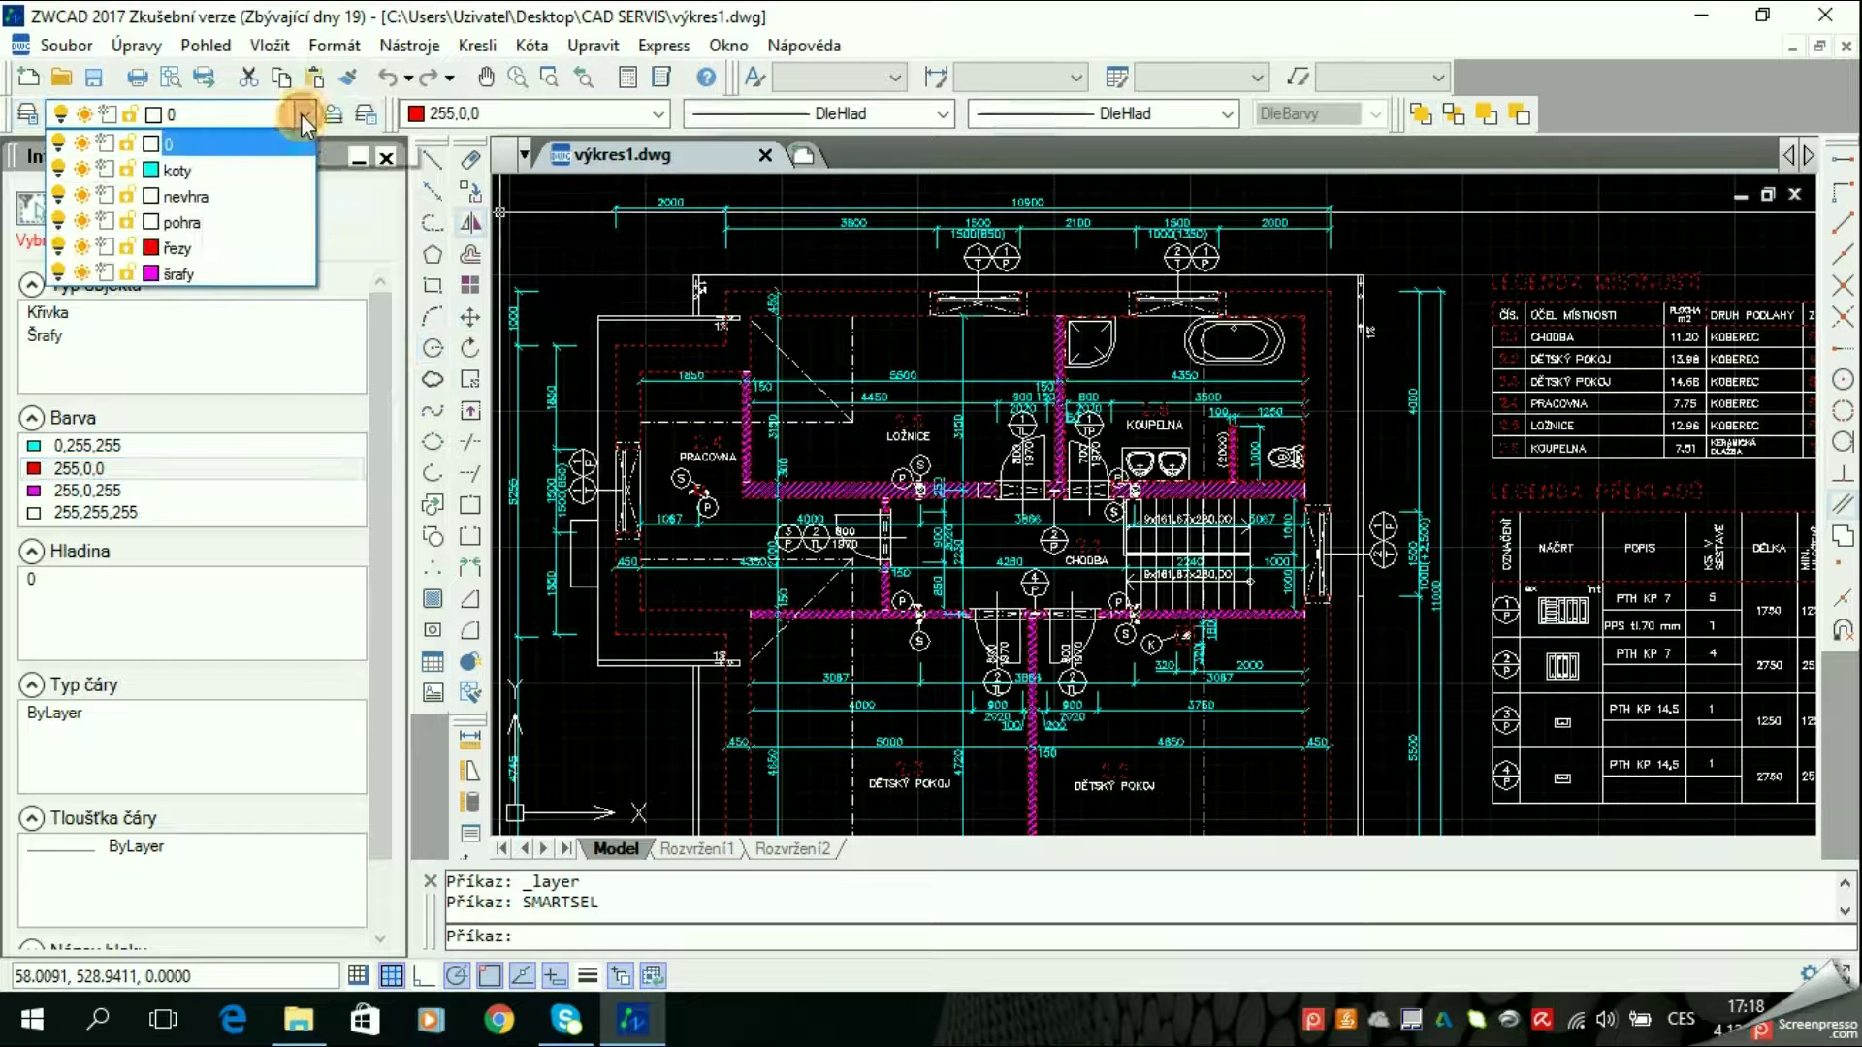
{"action": "left_click", "coordinate": [231, 251]}
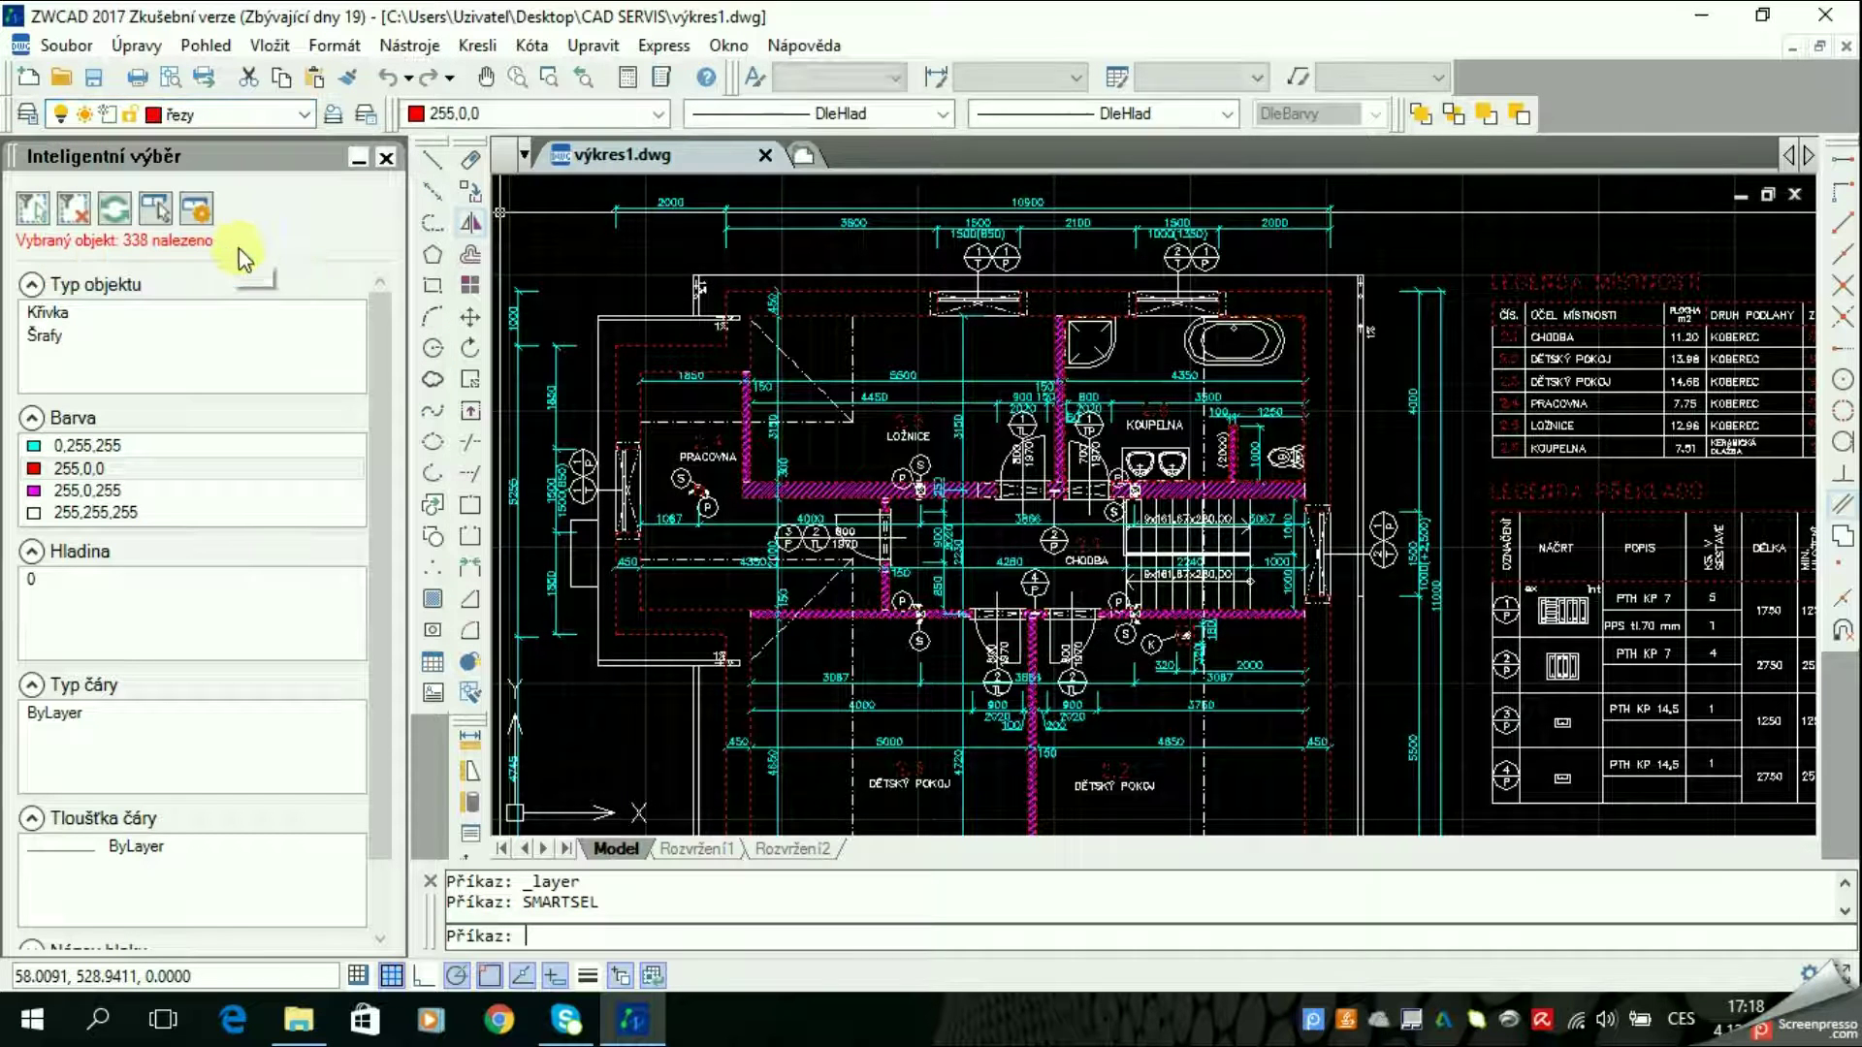
{"action": "key", "text": "Escape"}
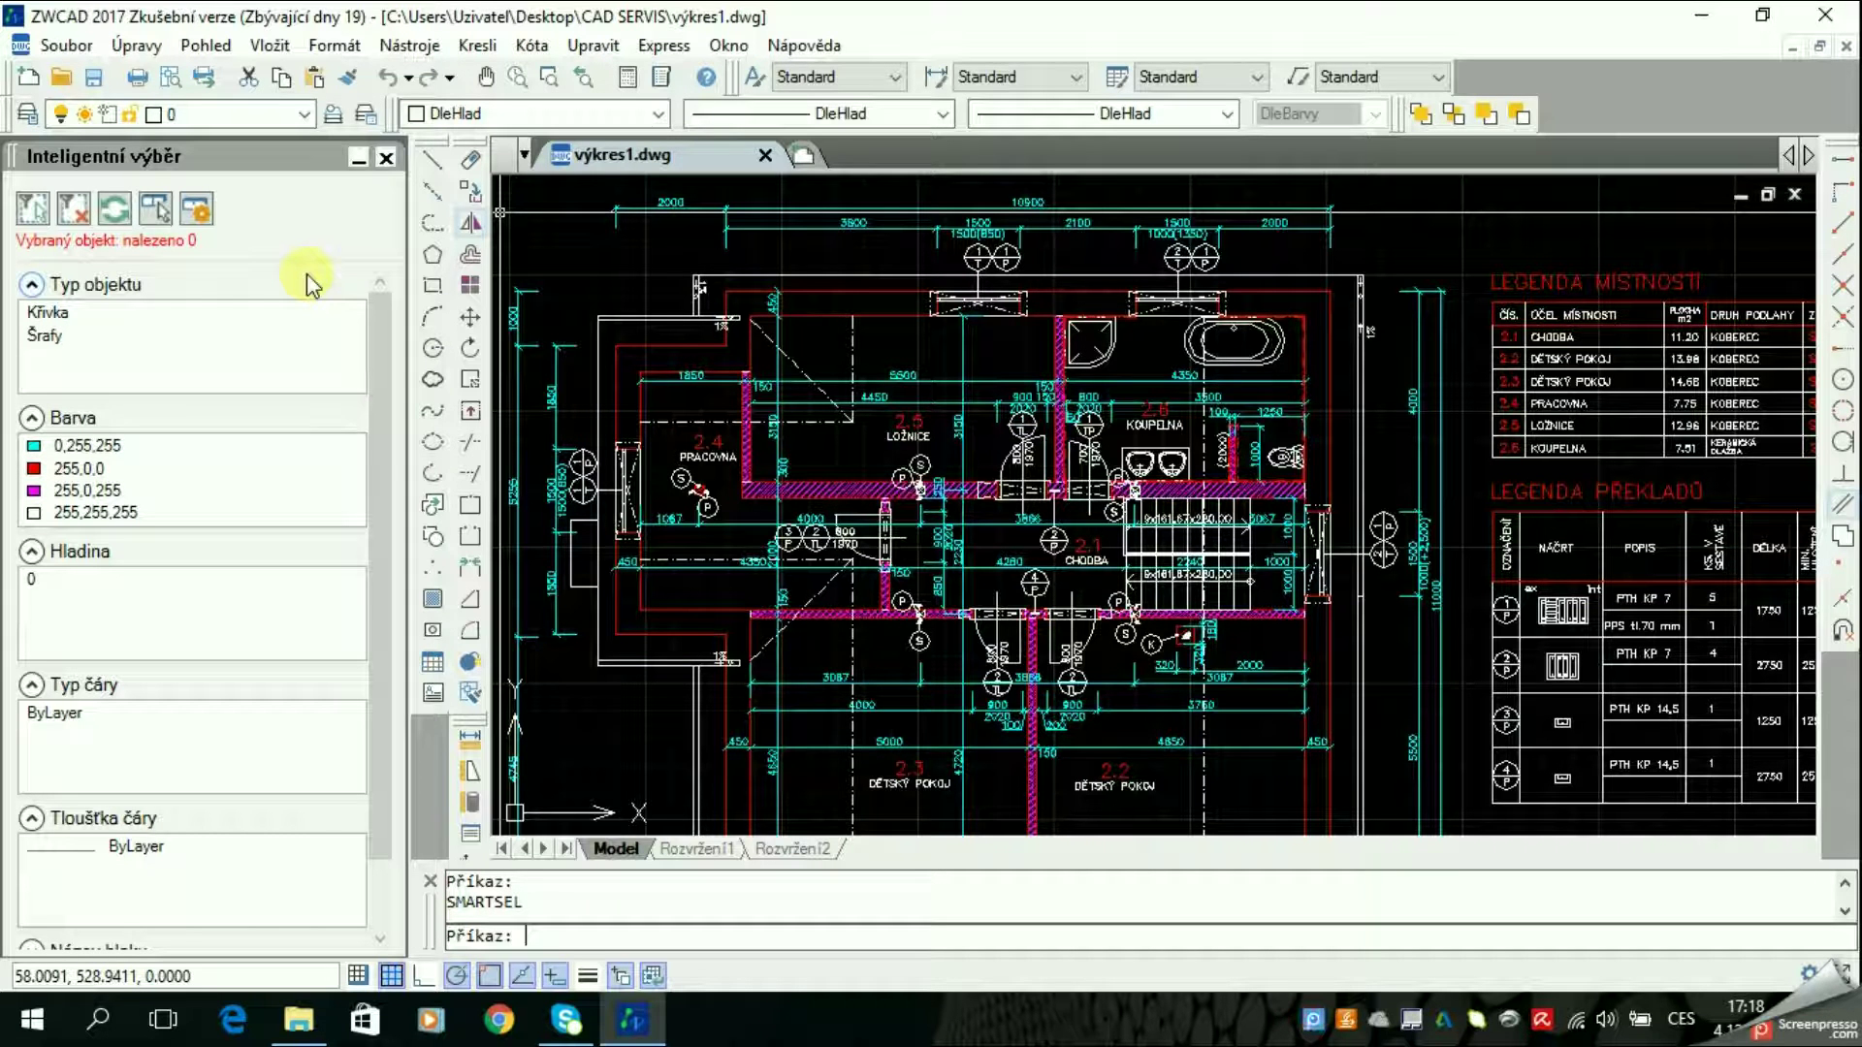
{"action": "key", "text": "ctrl+a"}
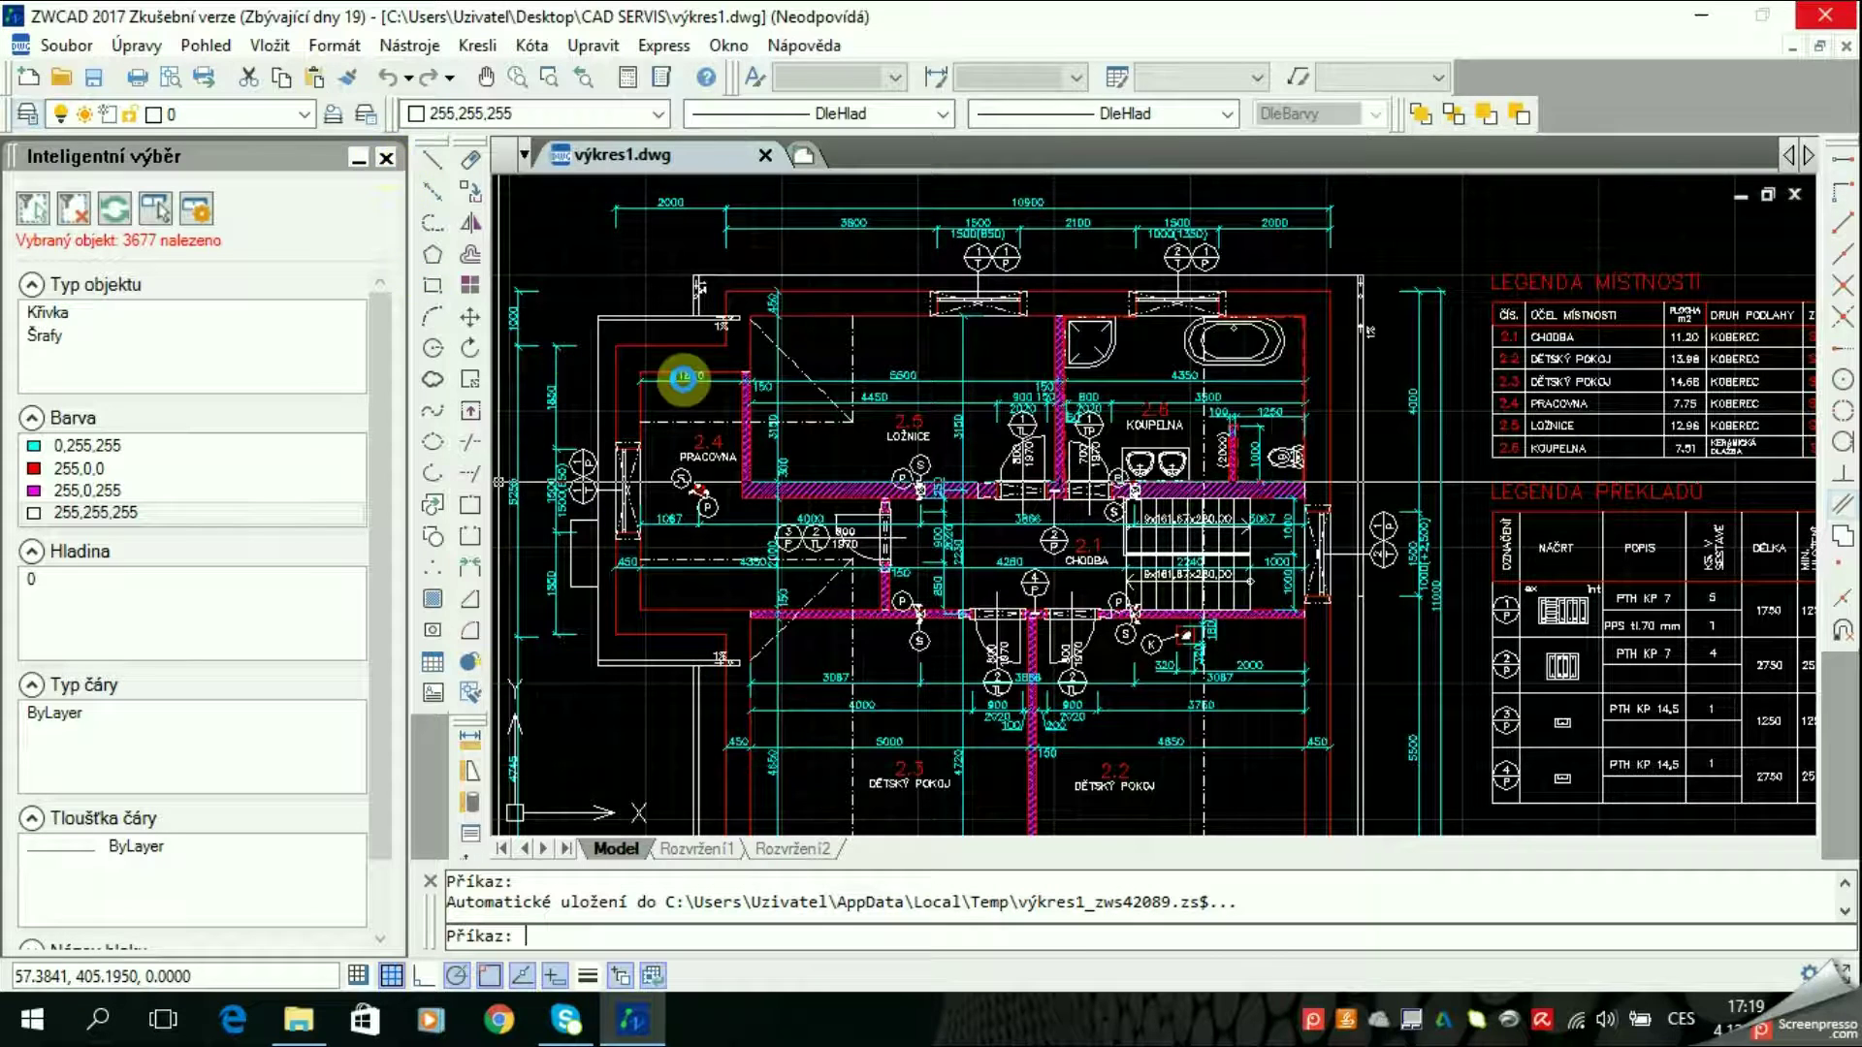
Window-select the whole sheet, set its colour to ByLayer (DleHlad), and review layers with LA
{"action": "left_click", "coordinate": [386, 157]}
{"action": "scroll", "coordinate": [1251, 582], "scroll_direction": "down", "scroll_amount": 5}
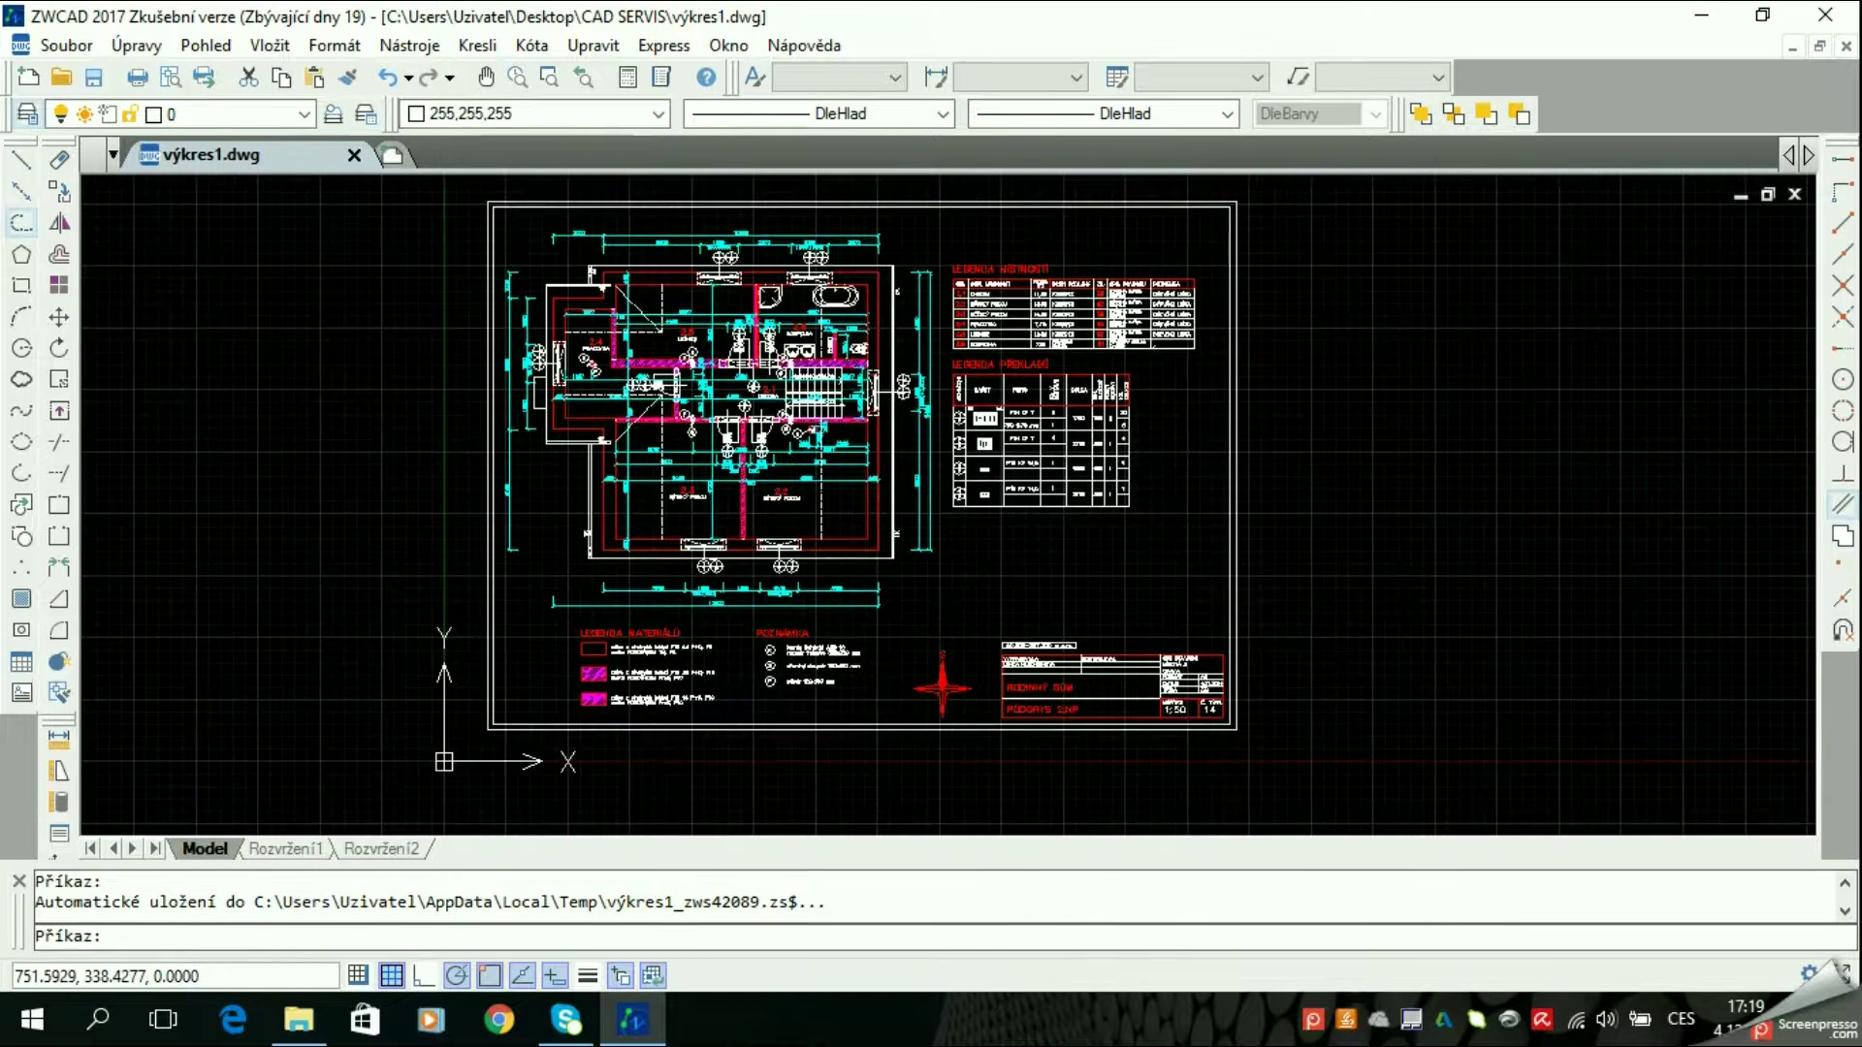
{"action": "left_click", "coordinate": [1300, 762]}
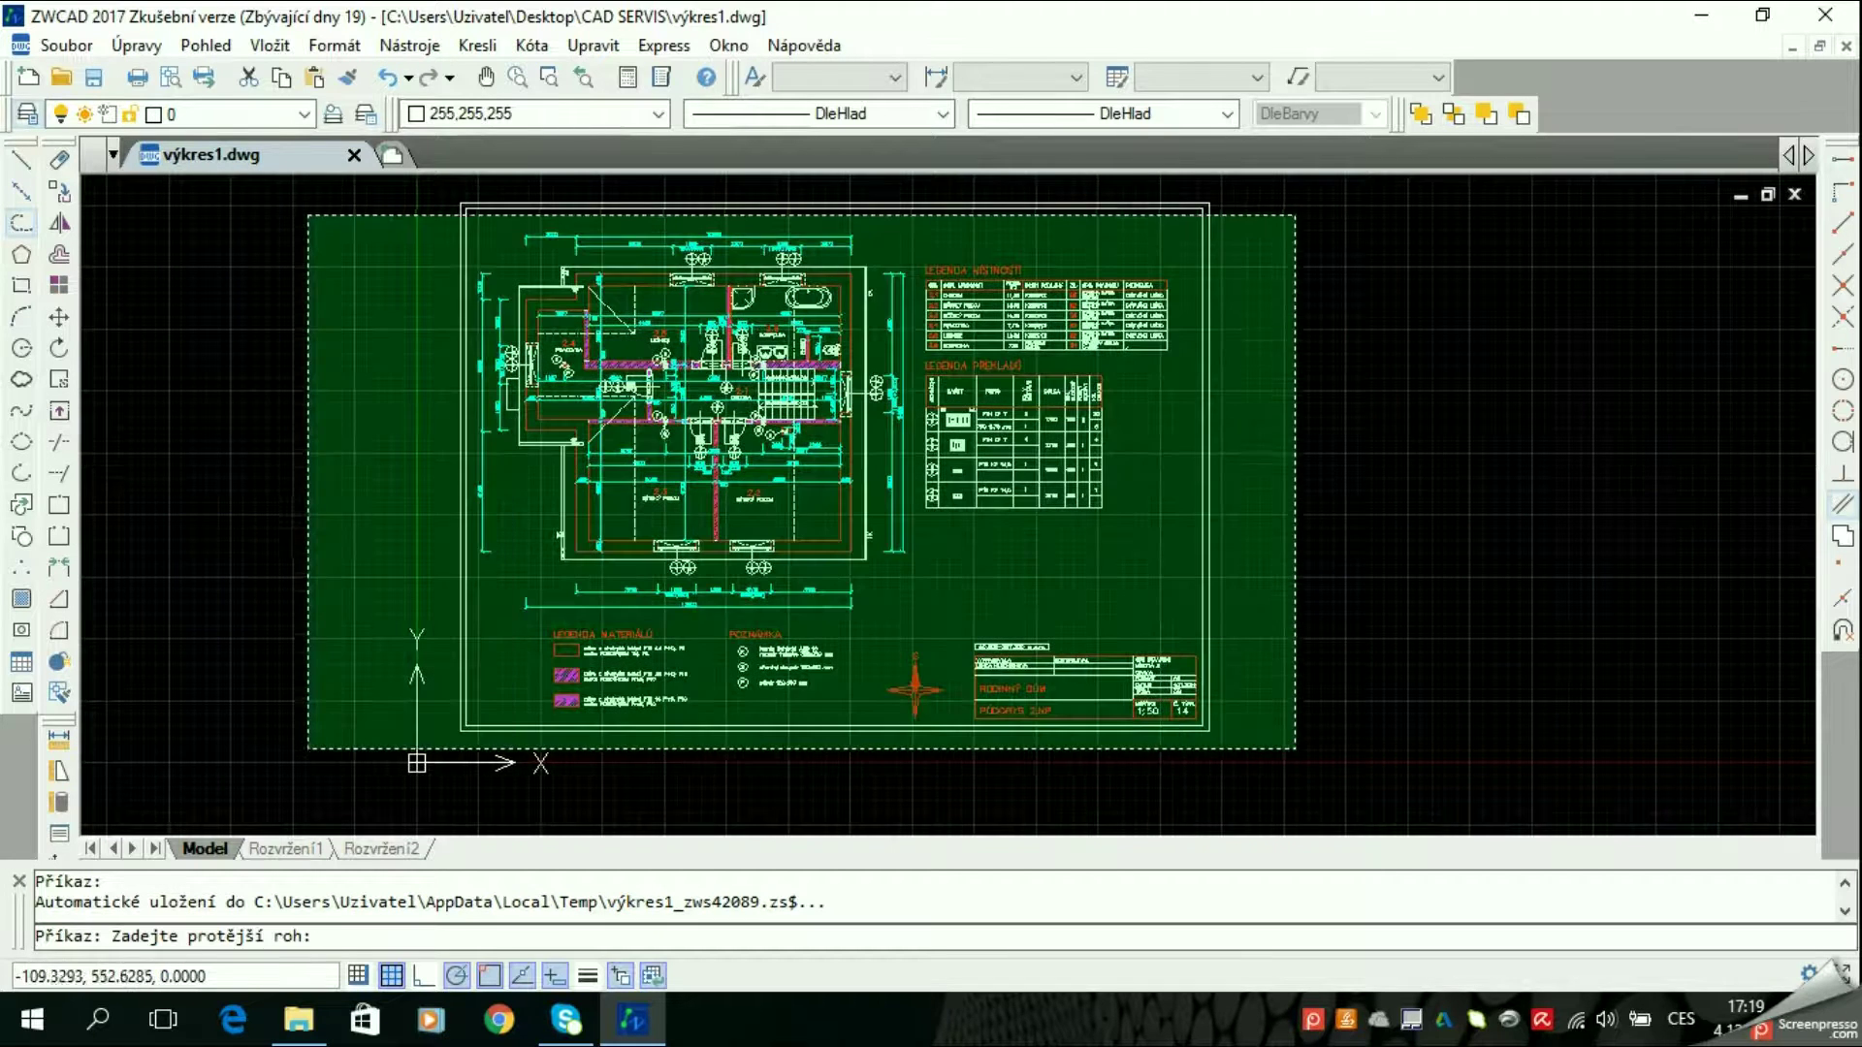
{"action": "left_click", "coordinate": [326, 189]}
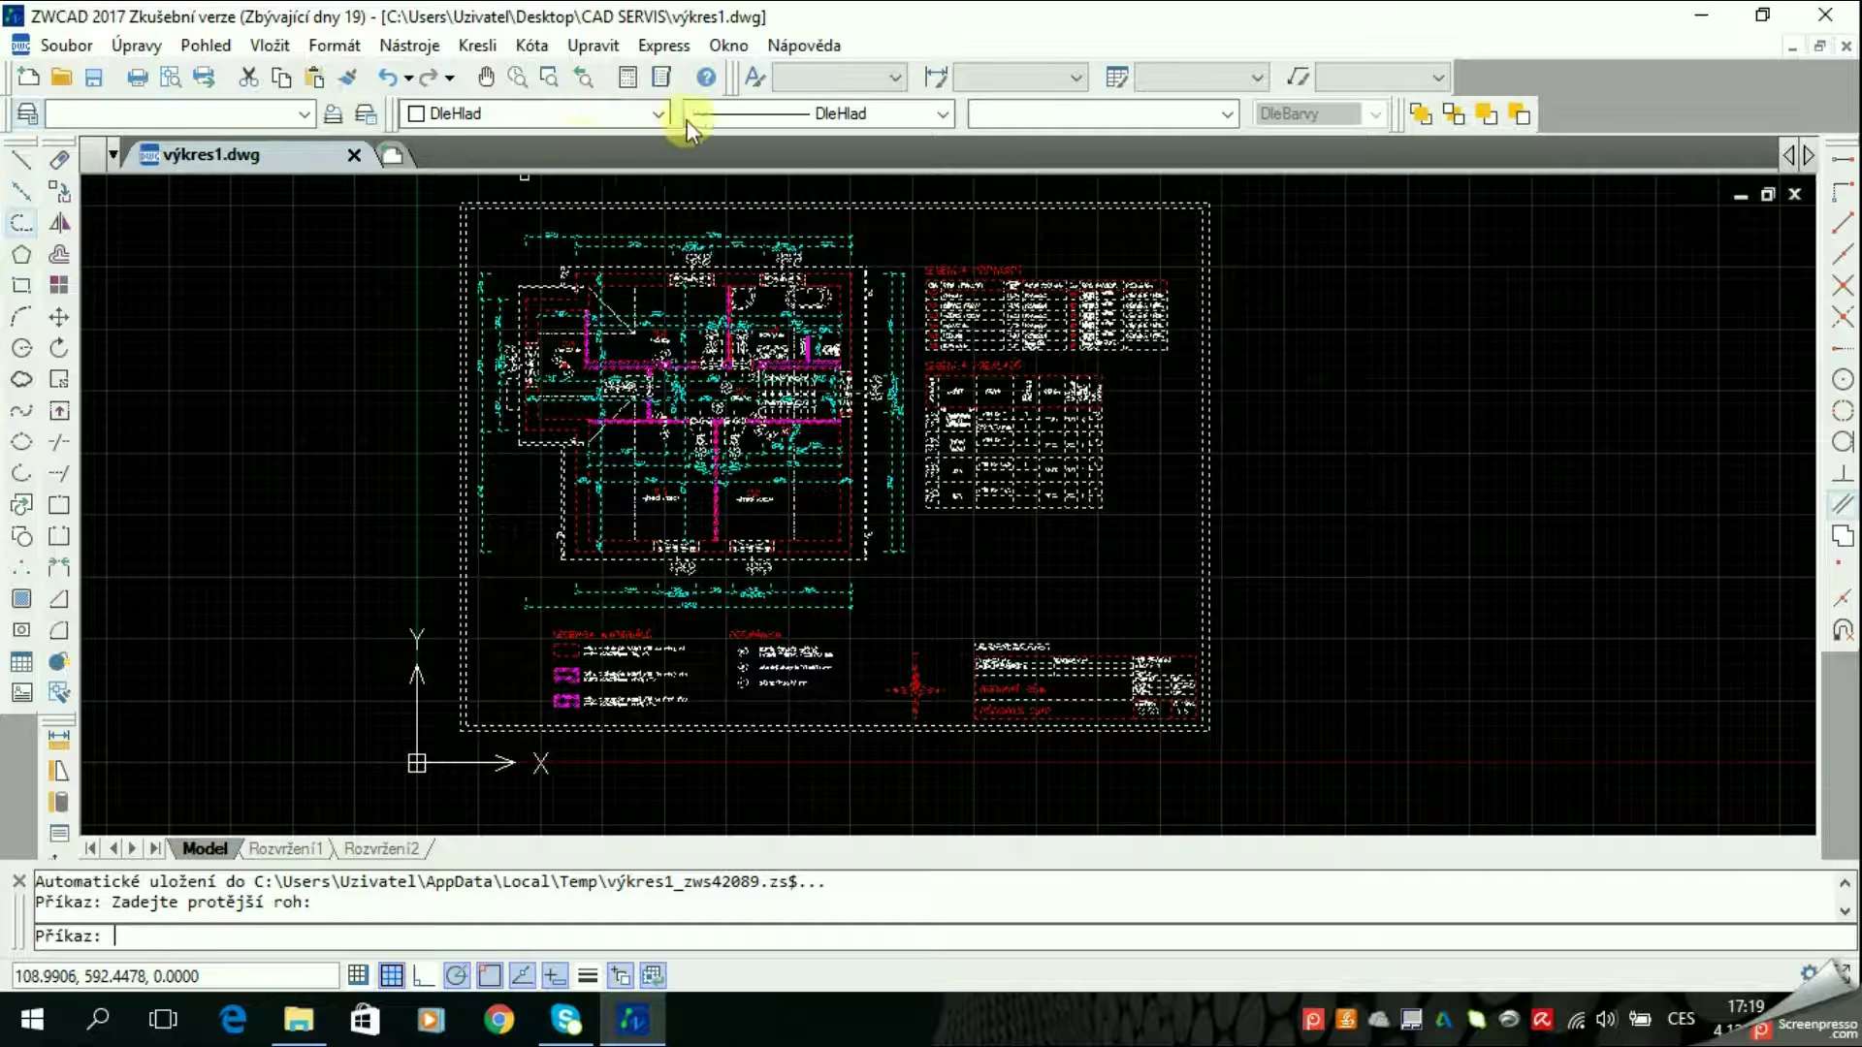
{"action": "left_click", "coordinate": [650, 117]}
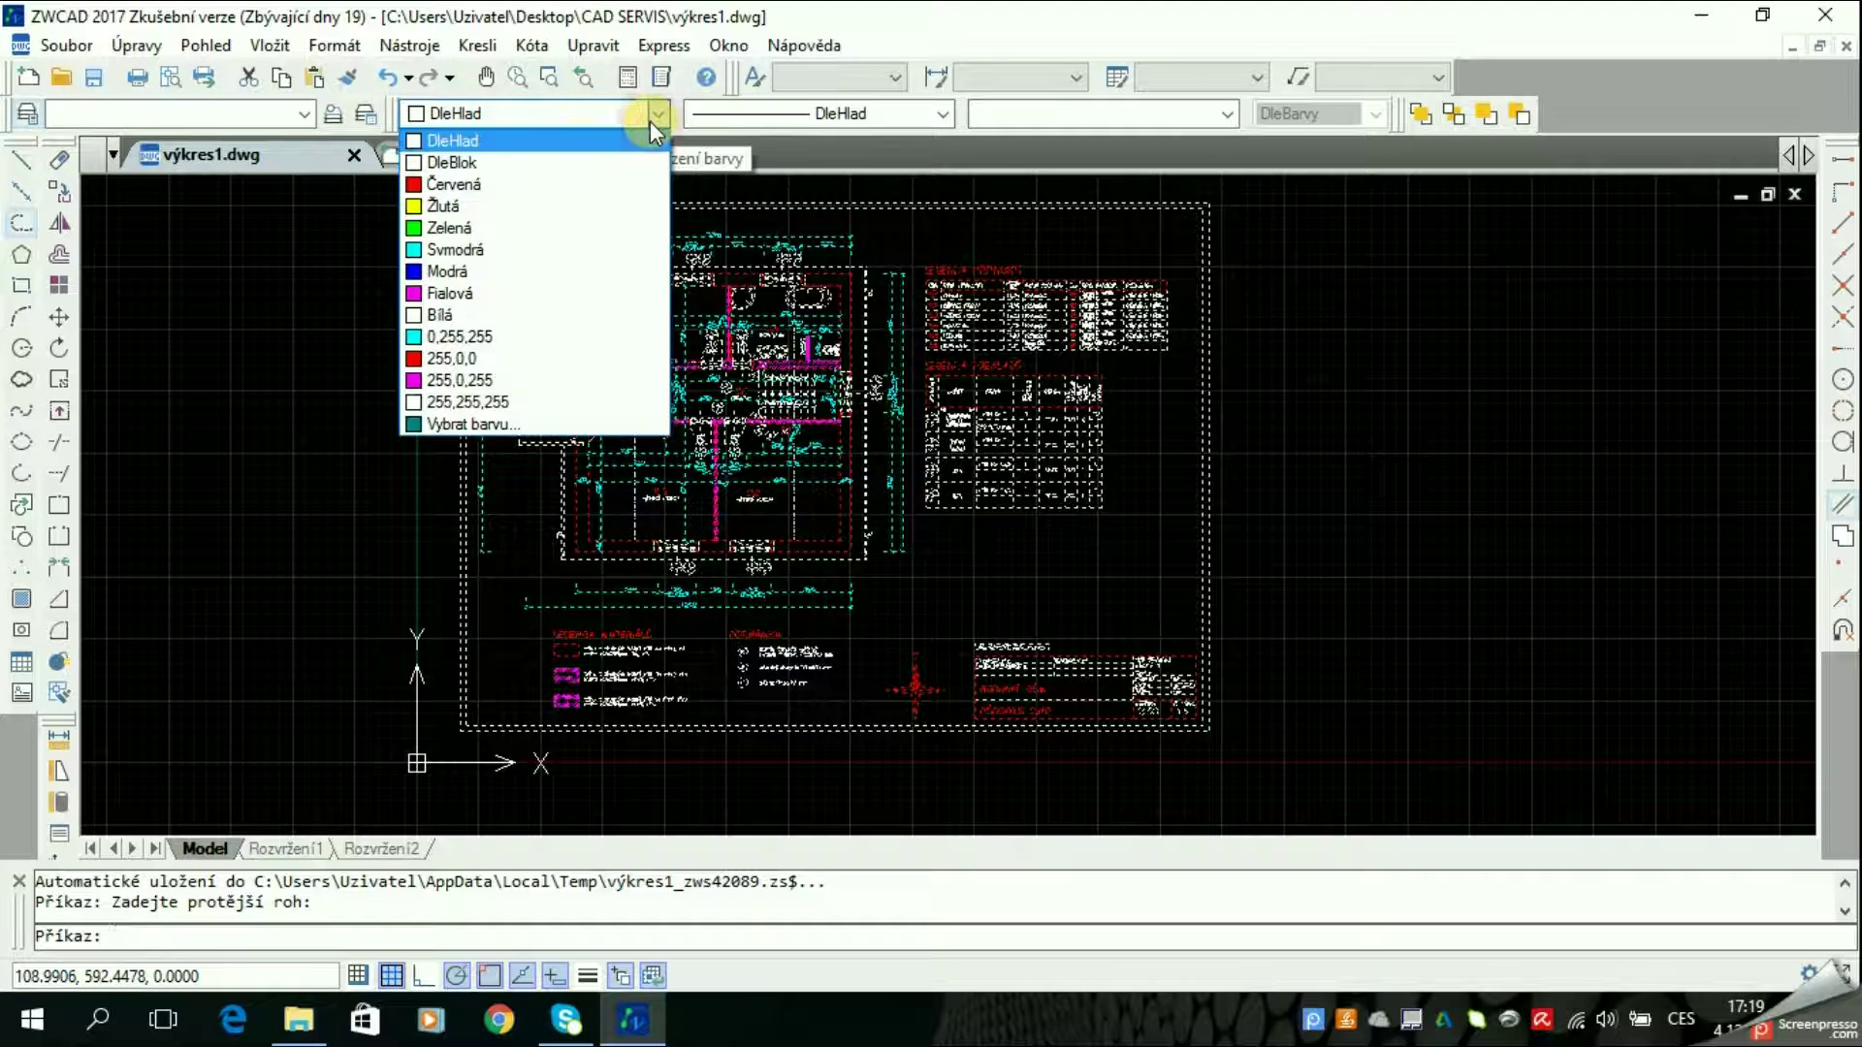
{"action": "left_click", "coordinate": [493, 142]}
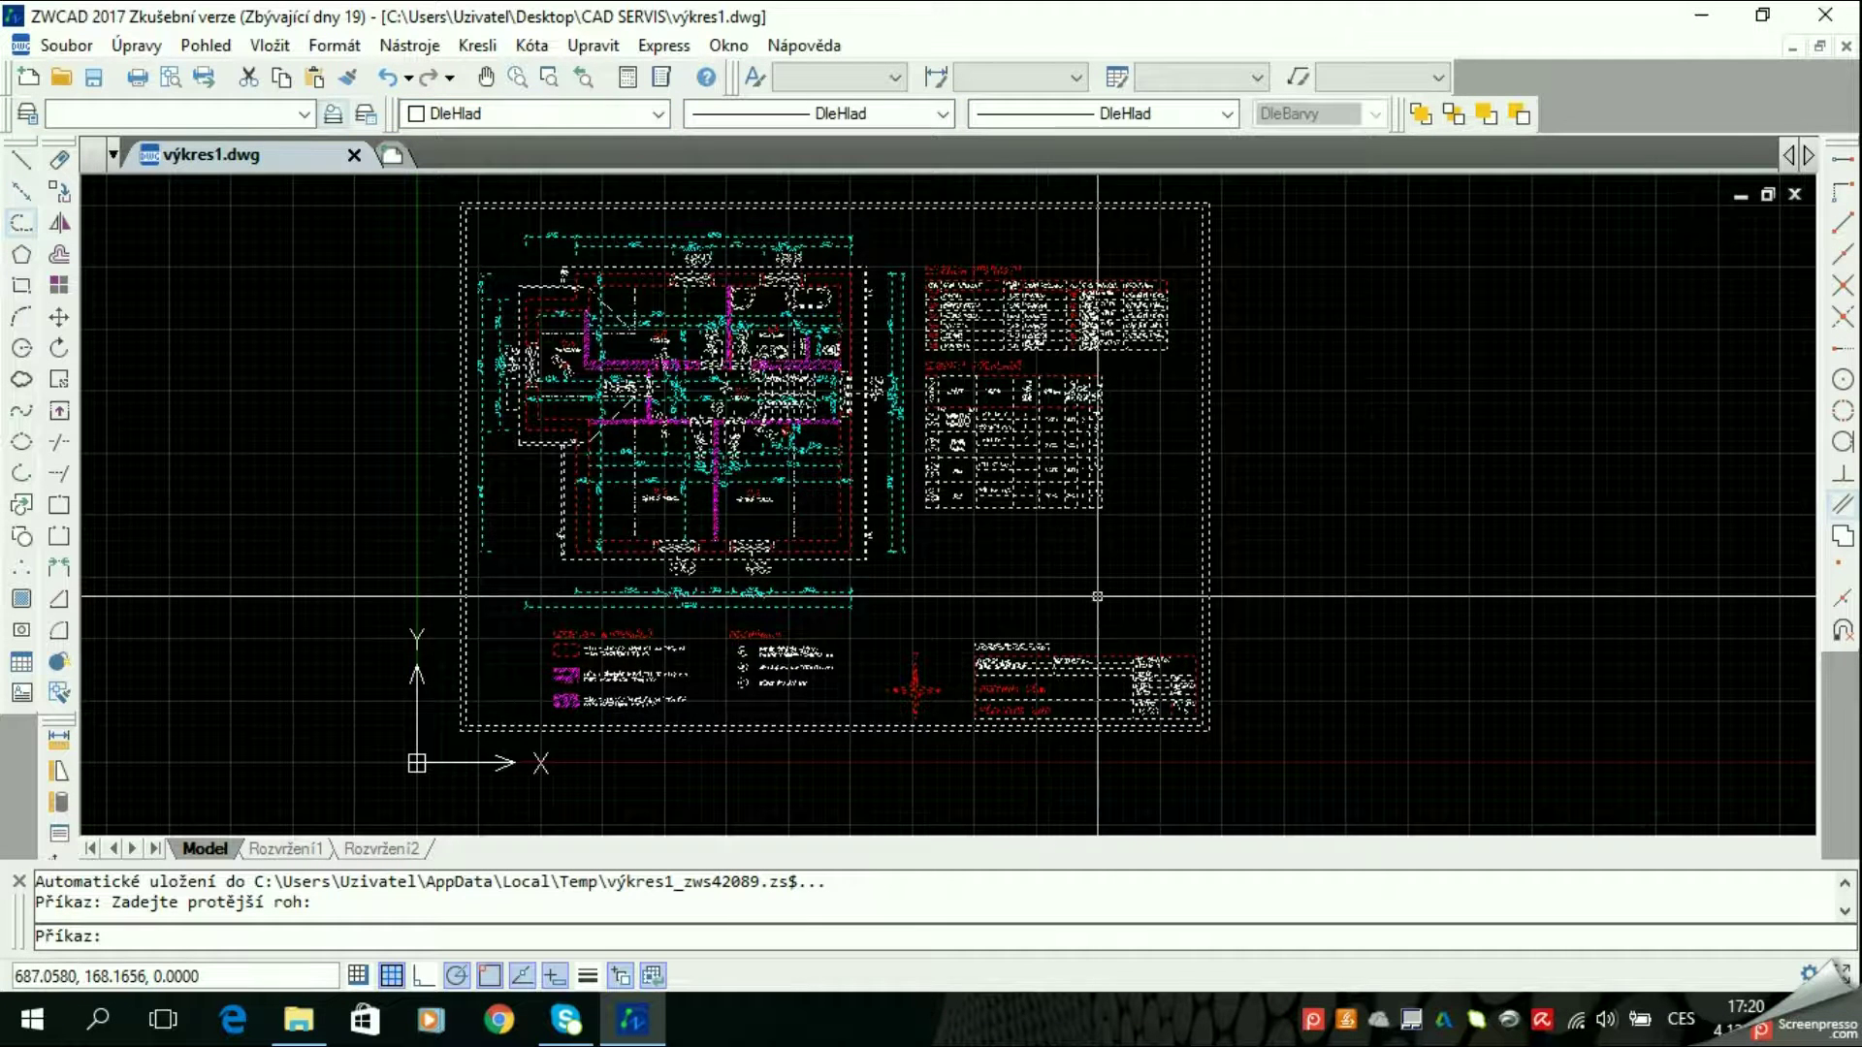
{"action": "type", "text": "la"}
{"action": "key", "text": "Return"}
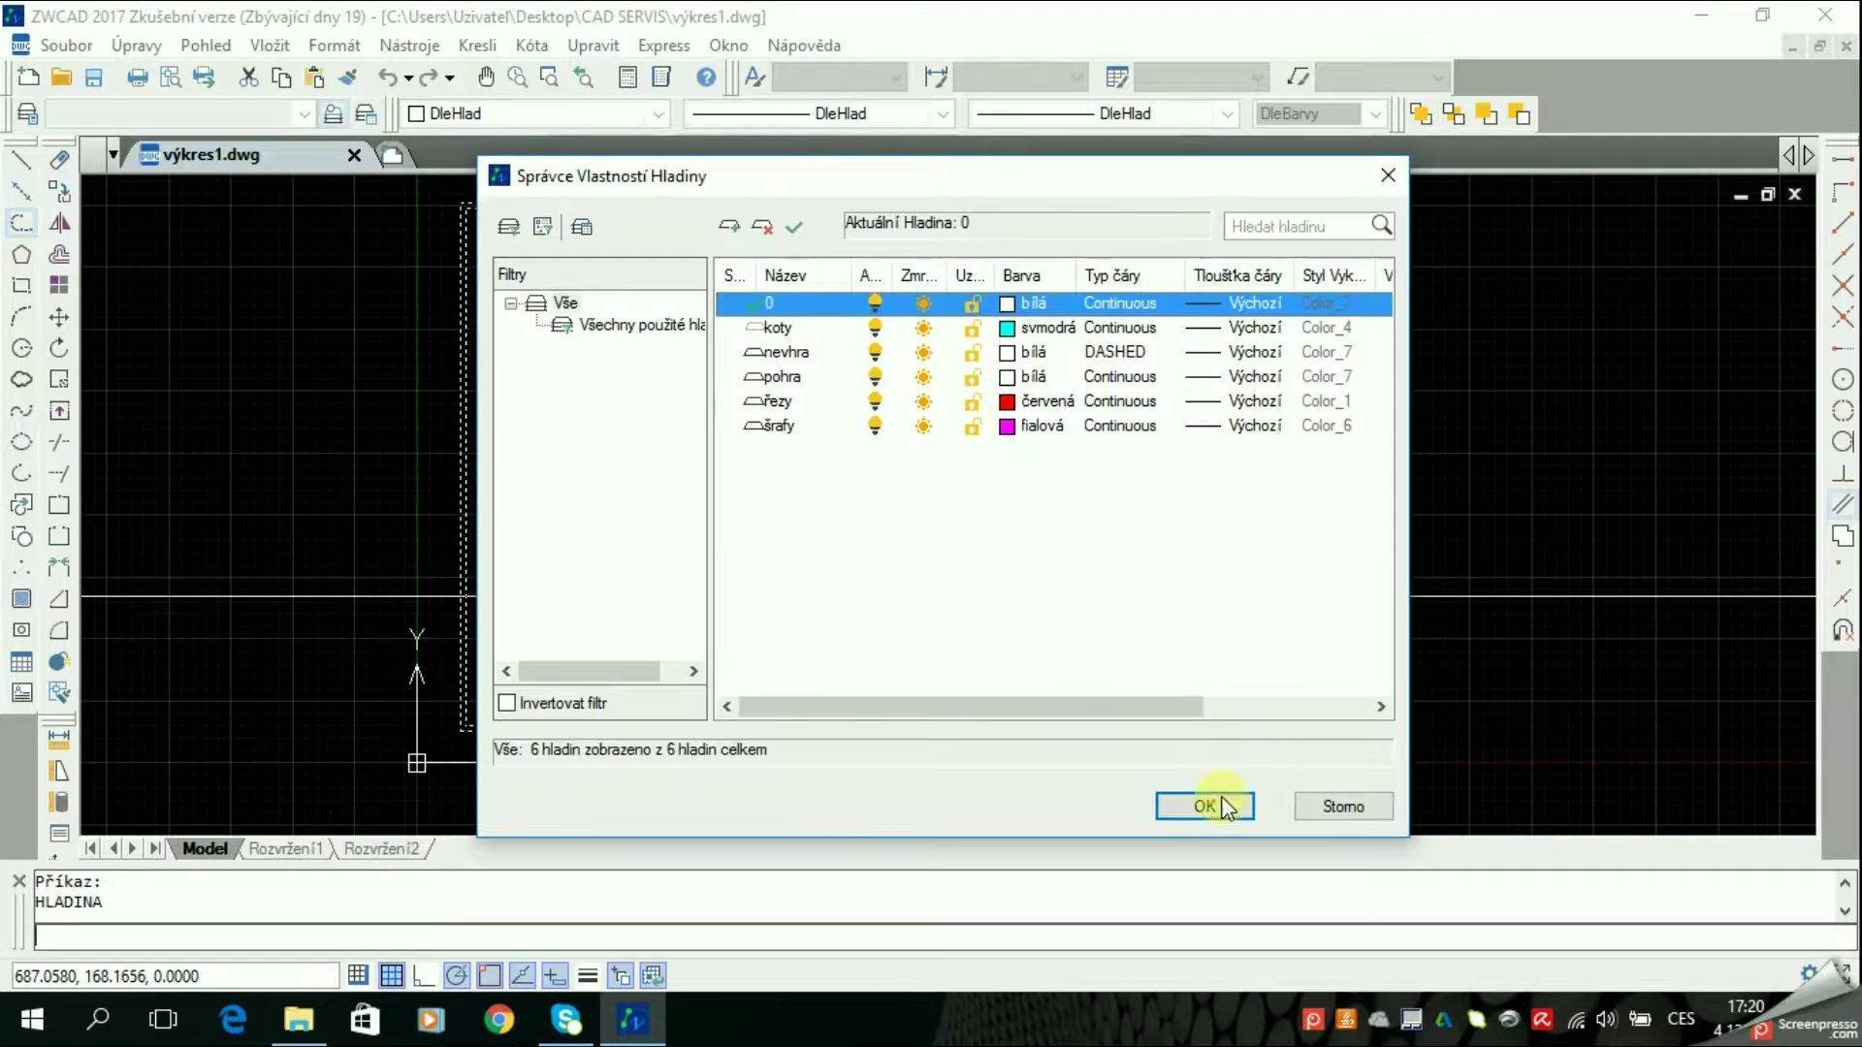
{"action": "left_click", "coordinate": [1220, 797]}
{"action": "scroll", "coordinate": [683, 466], "scroll_direction": "up", "scroll_amount": 5}
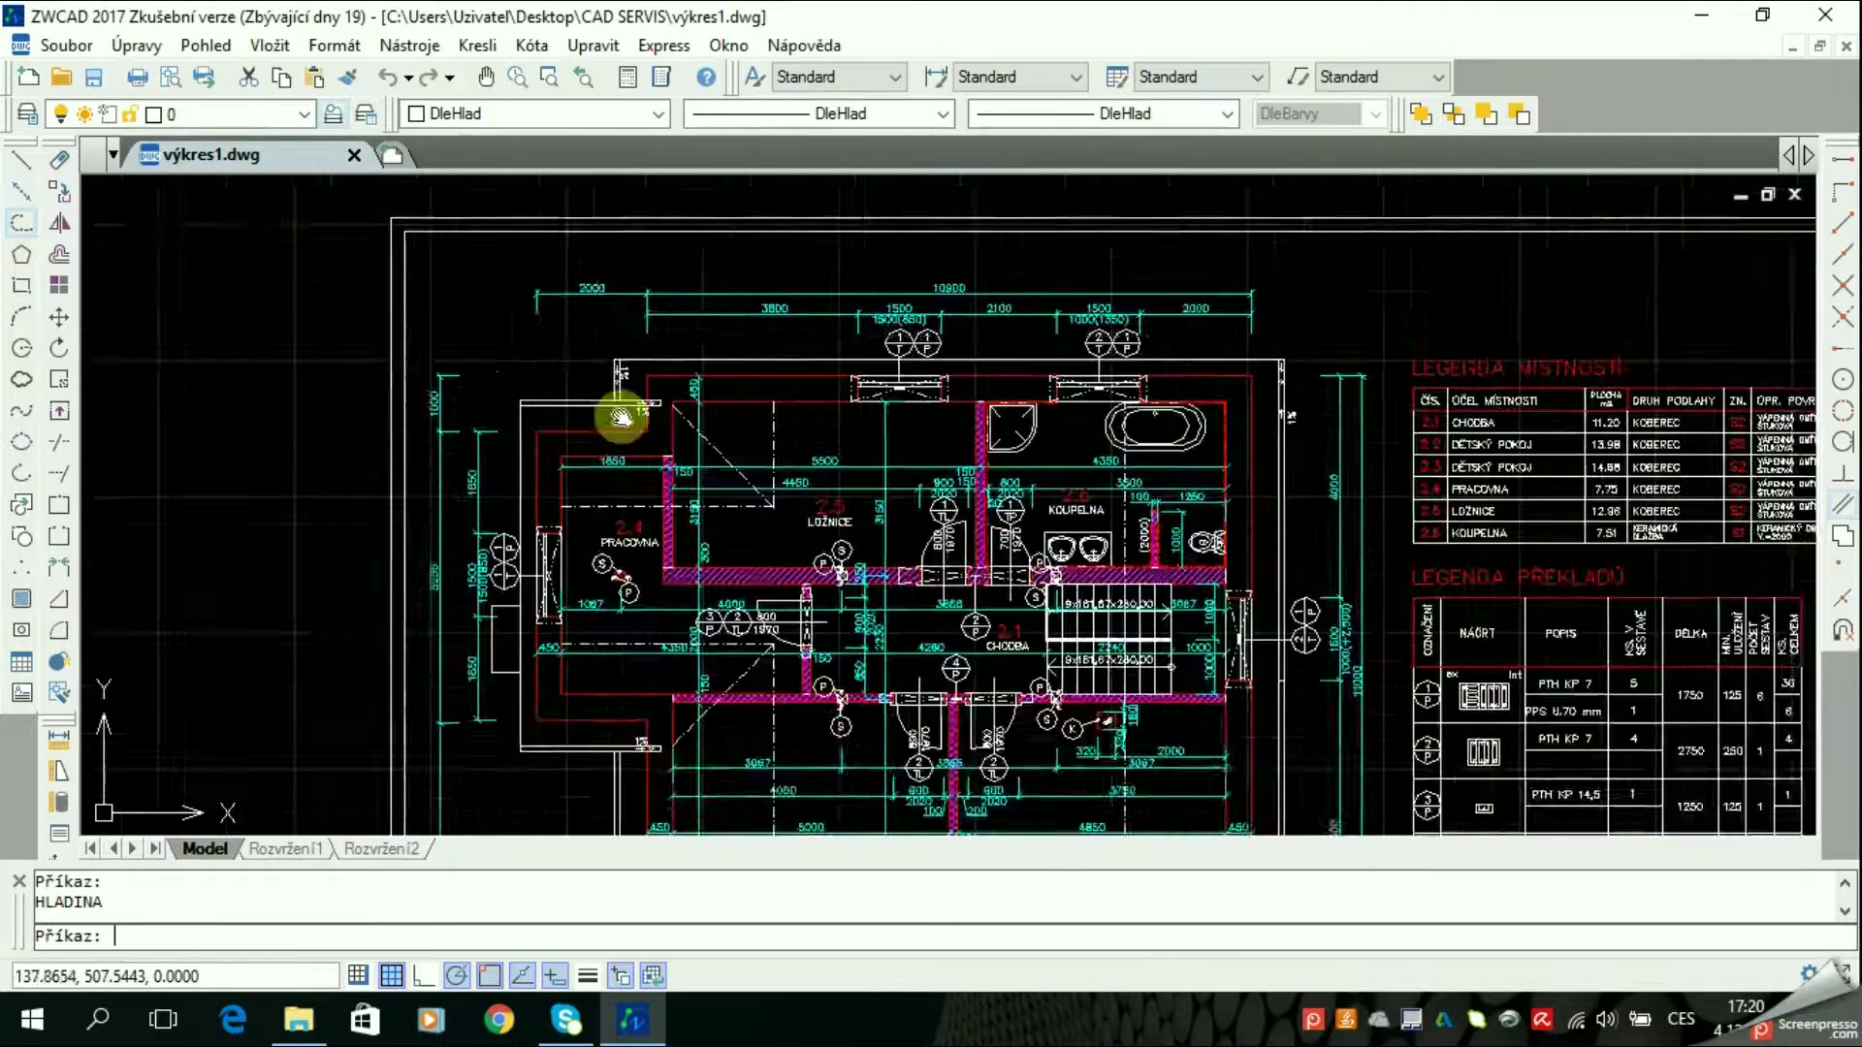
{"action": "scroll", "coordinate": [684, 466], "scroll_direction": "up", "scroll_amount": 3}
{"action": "left_click", "coordinate": [586, 552]}
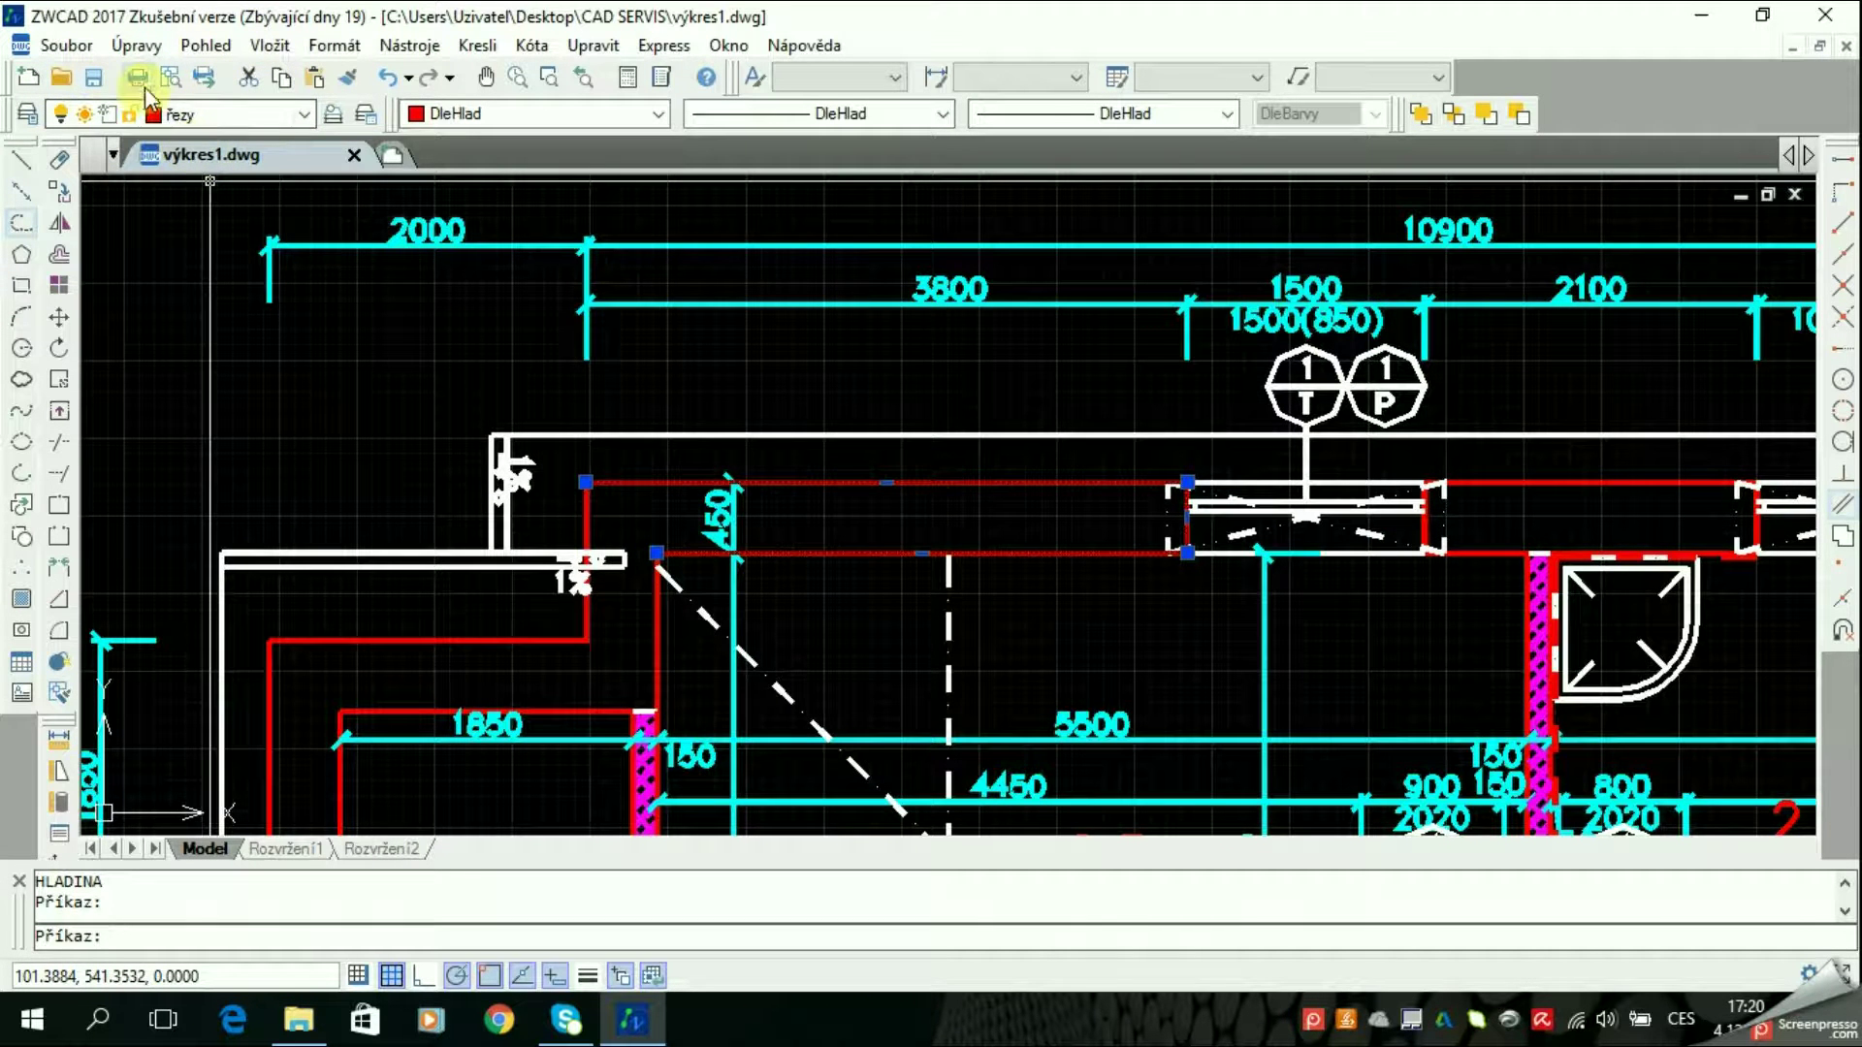
{"action": "scroll", "coordinate": [582, 291], "scroll_direction": "down", "scroll_amount": 3}
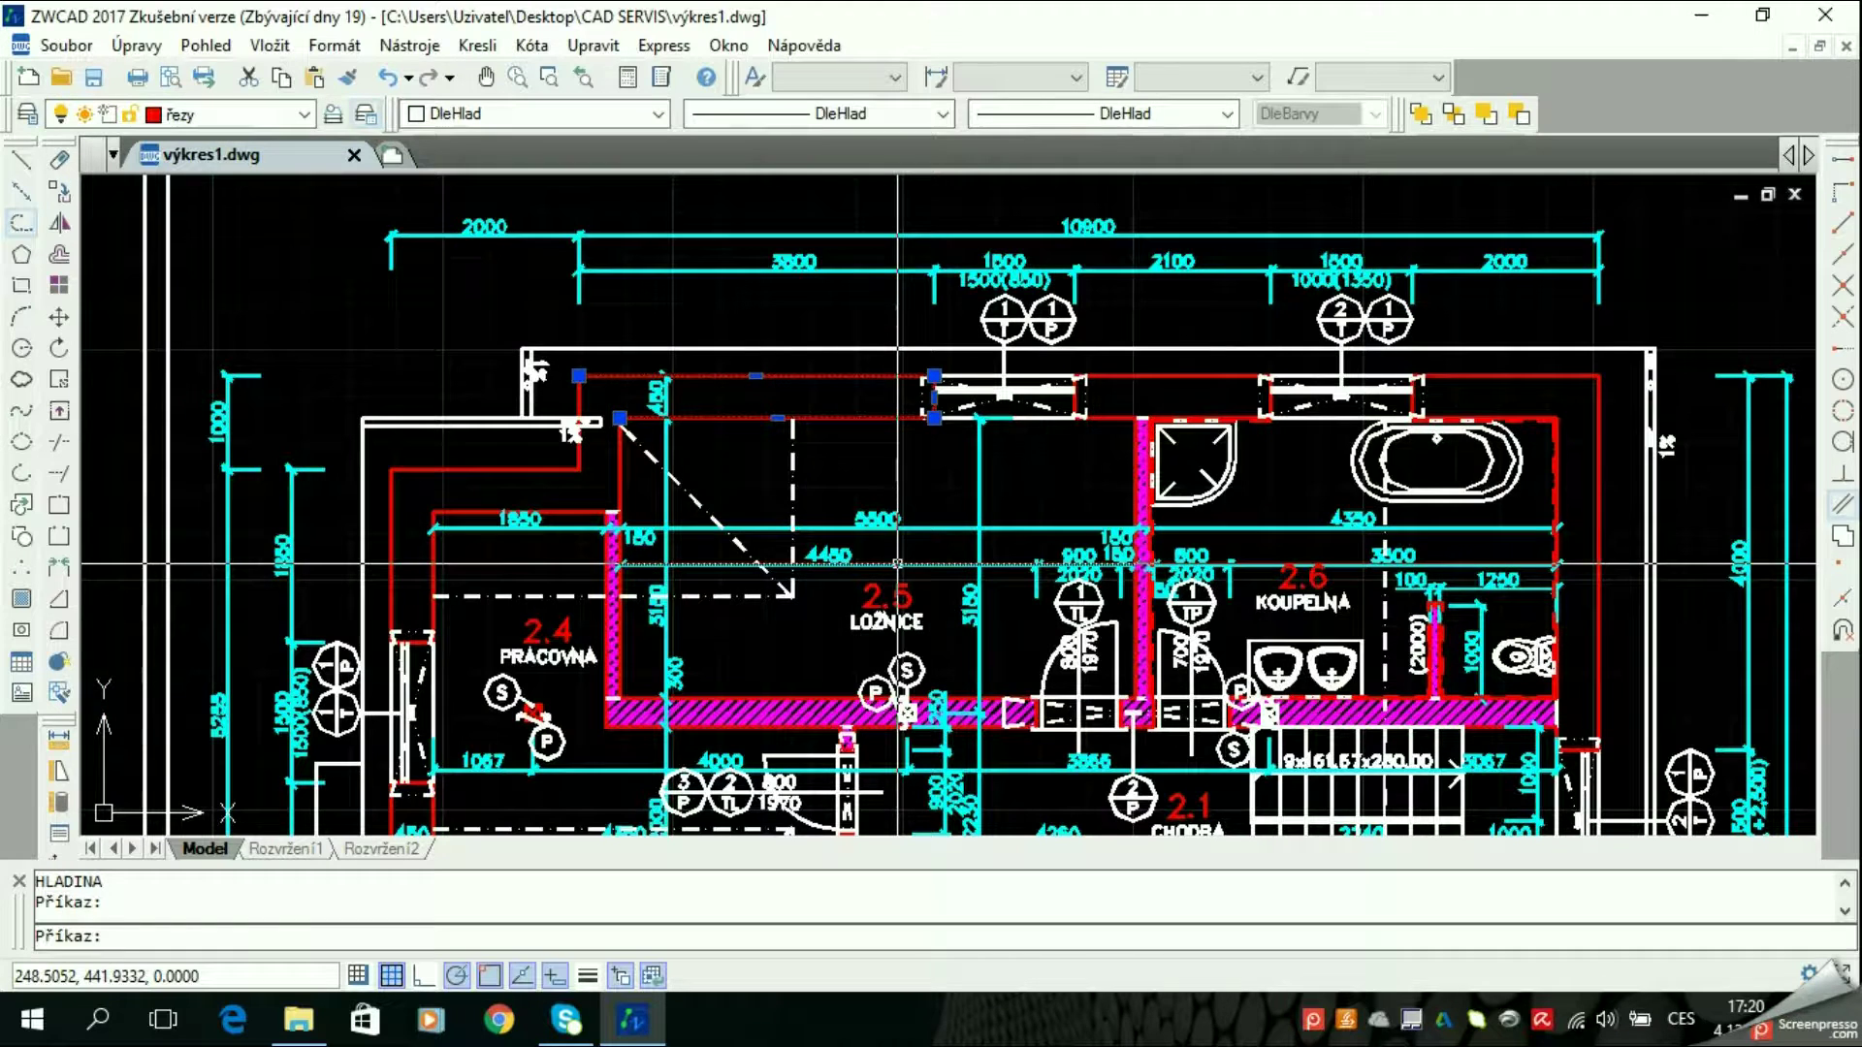
{"action": "scroll", "coordinate": [873, 573], "scroll_direction": "down", "scroll_amount": 2}
{"action": "scroll", "coordinate": [853, 584], "scroll_direction": "down", "scroll_amount": 1}
{"action": "scroll", "coordinate": [776, 601], "scroll_direction": "down", "scroll_amount": 1}
{"action": "scroll", "coordinate": [665, 631], "scroll_direction": "down", "scroll_amount": 2}
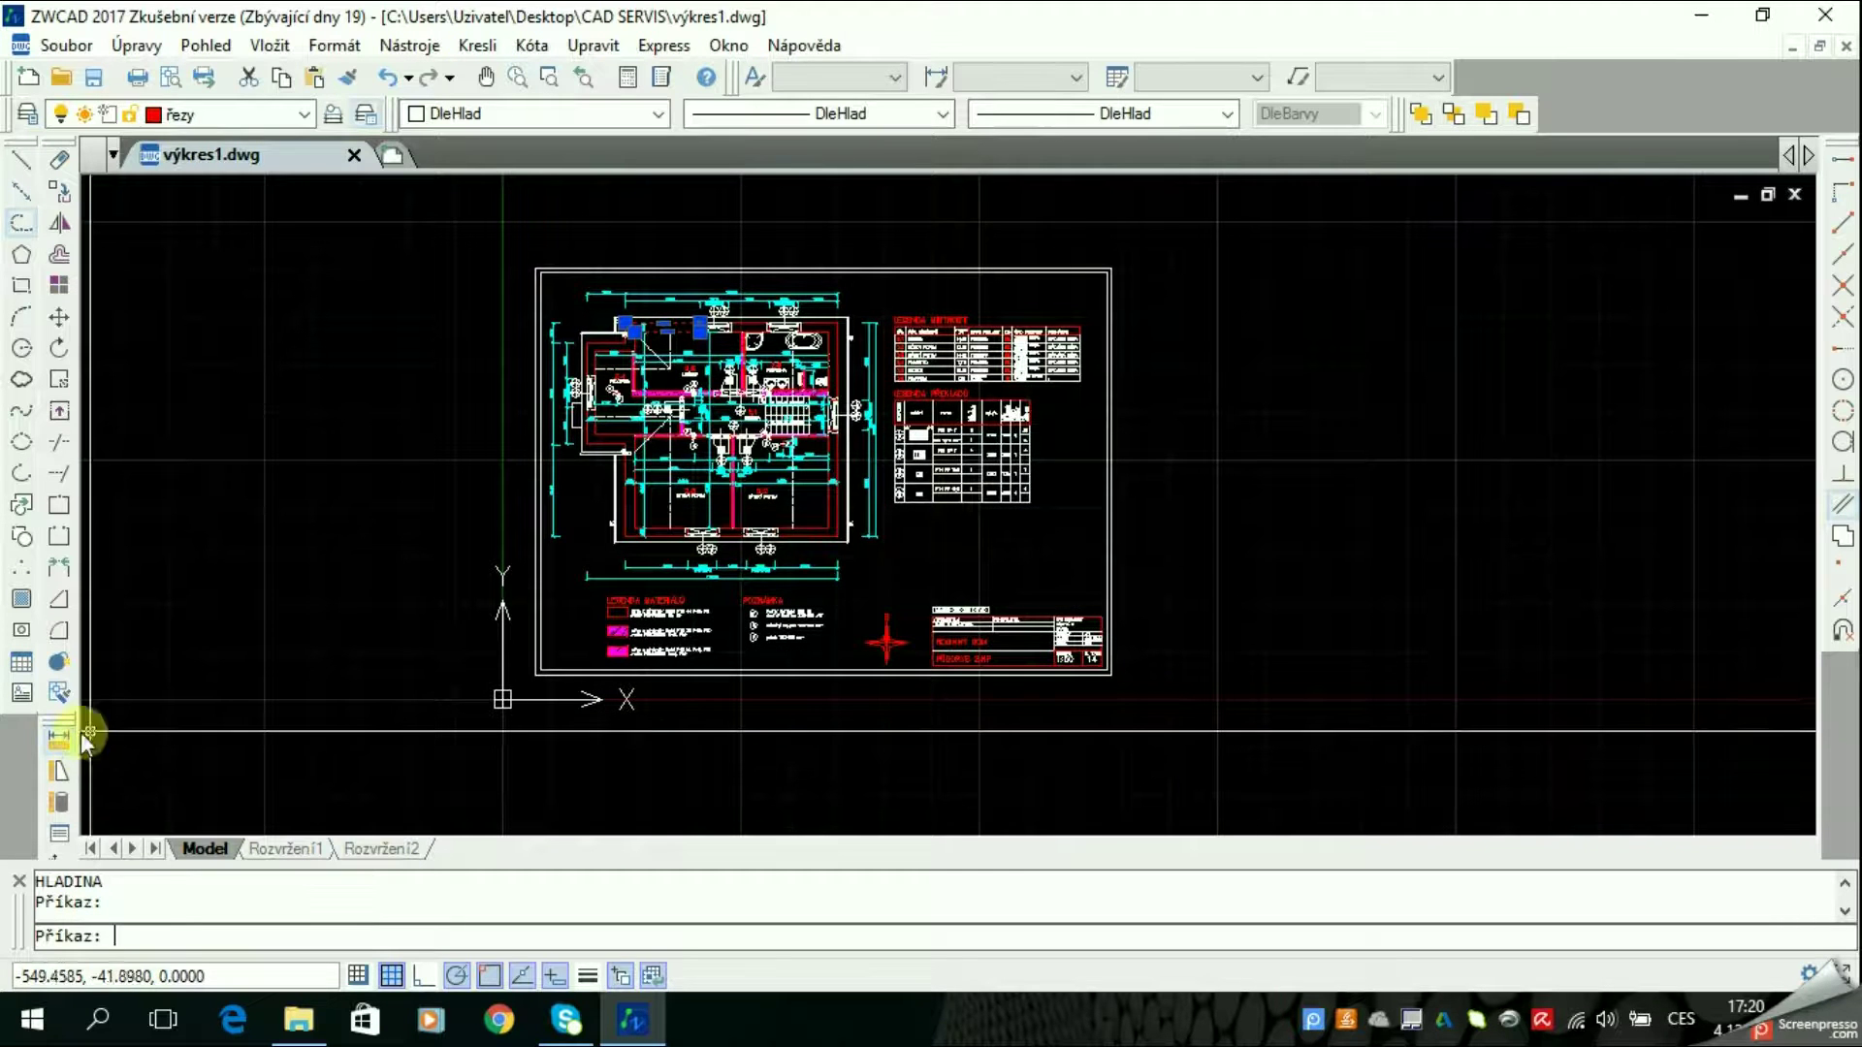
Measure the outer wall corner to first window distance with DIST, reading 81.36
{"action": "left_click", "coordinate": [54, 737]}
{"action": "scroll", "coordinate": [407, 485], "scroll_direction": "up", "scroll_amount": 4}
{"action": "scroll", "coordinate": [398, 480], "scroll_direction": "up", "scroll_amount": 3}
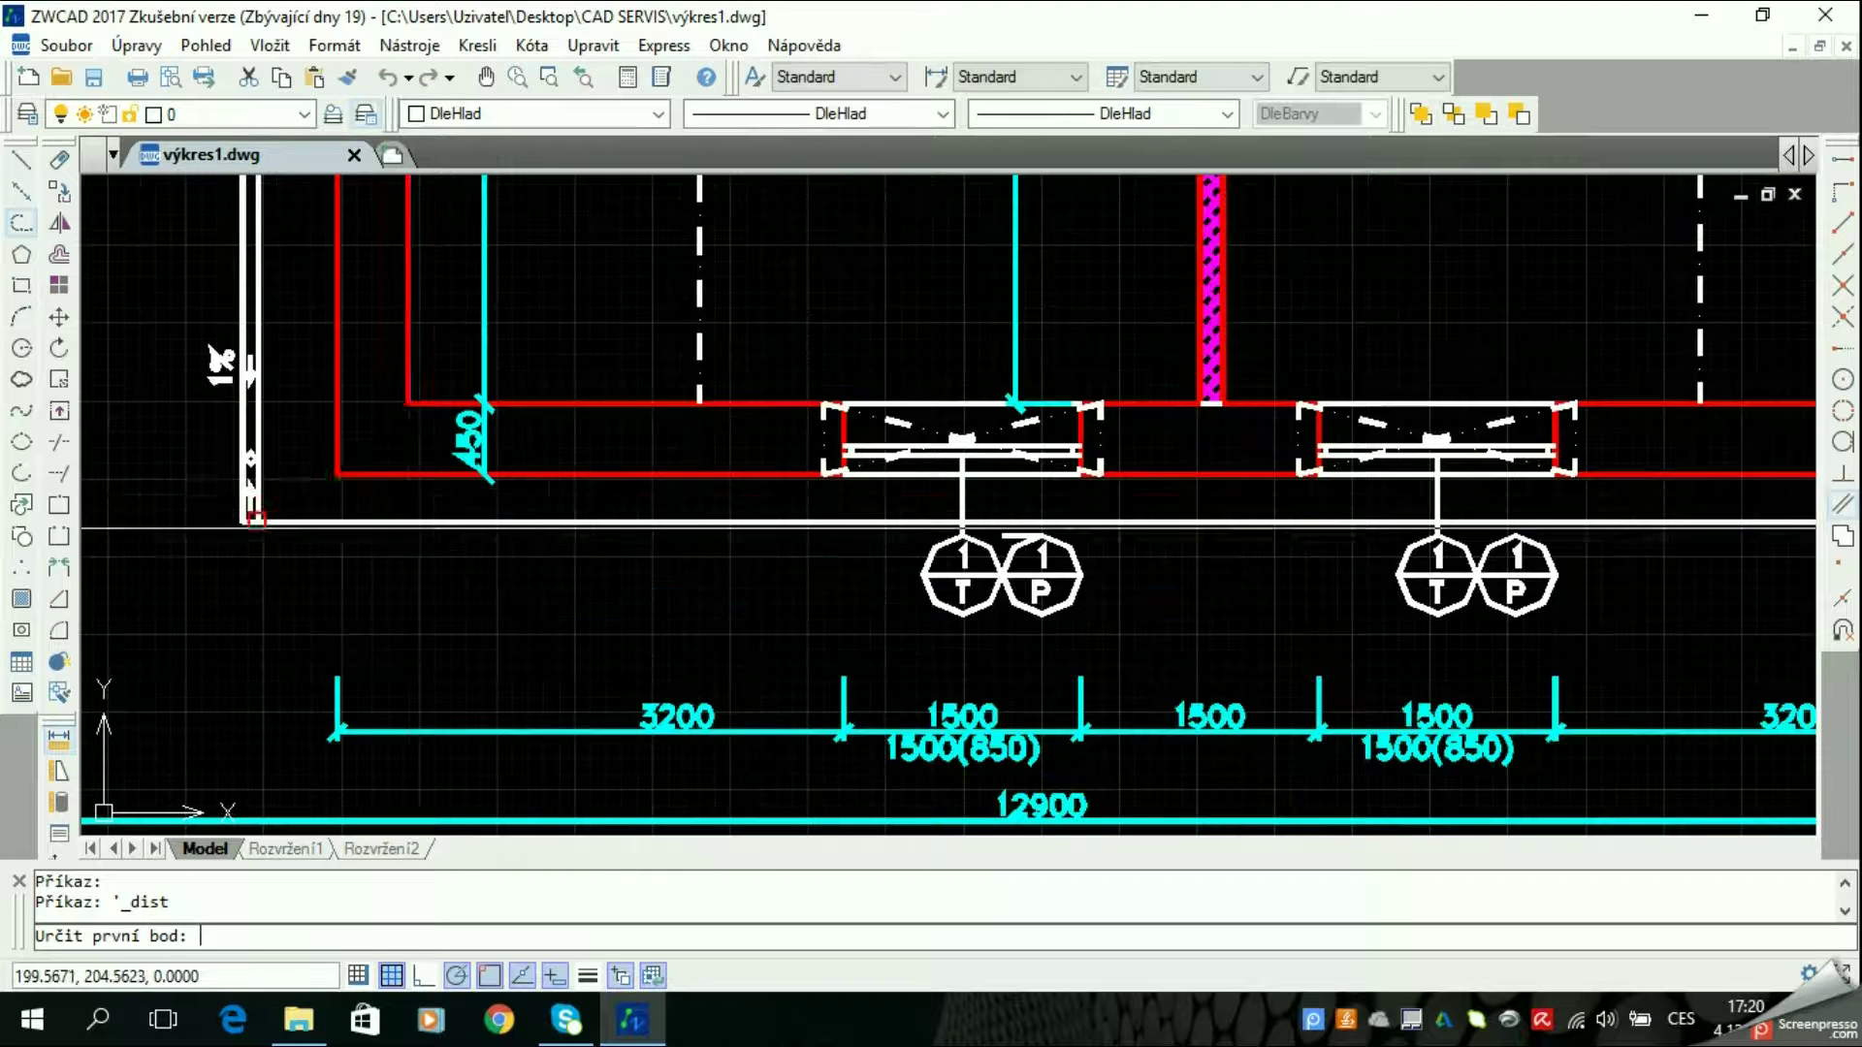
{"action": "left_click", "coordinate": [337, 474]}
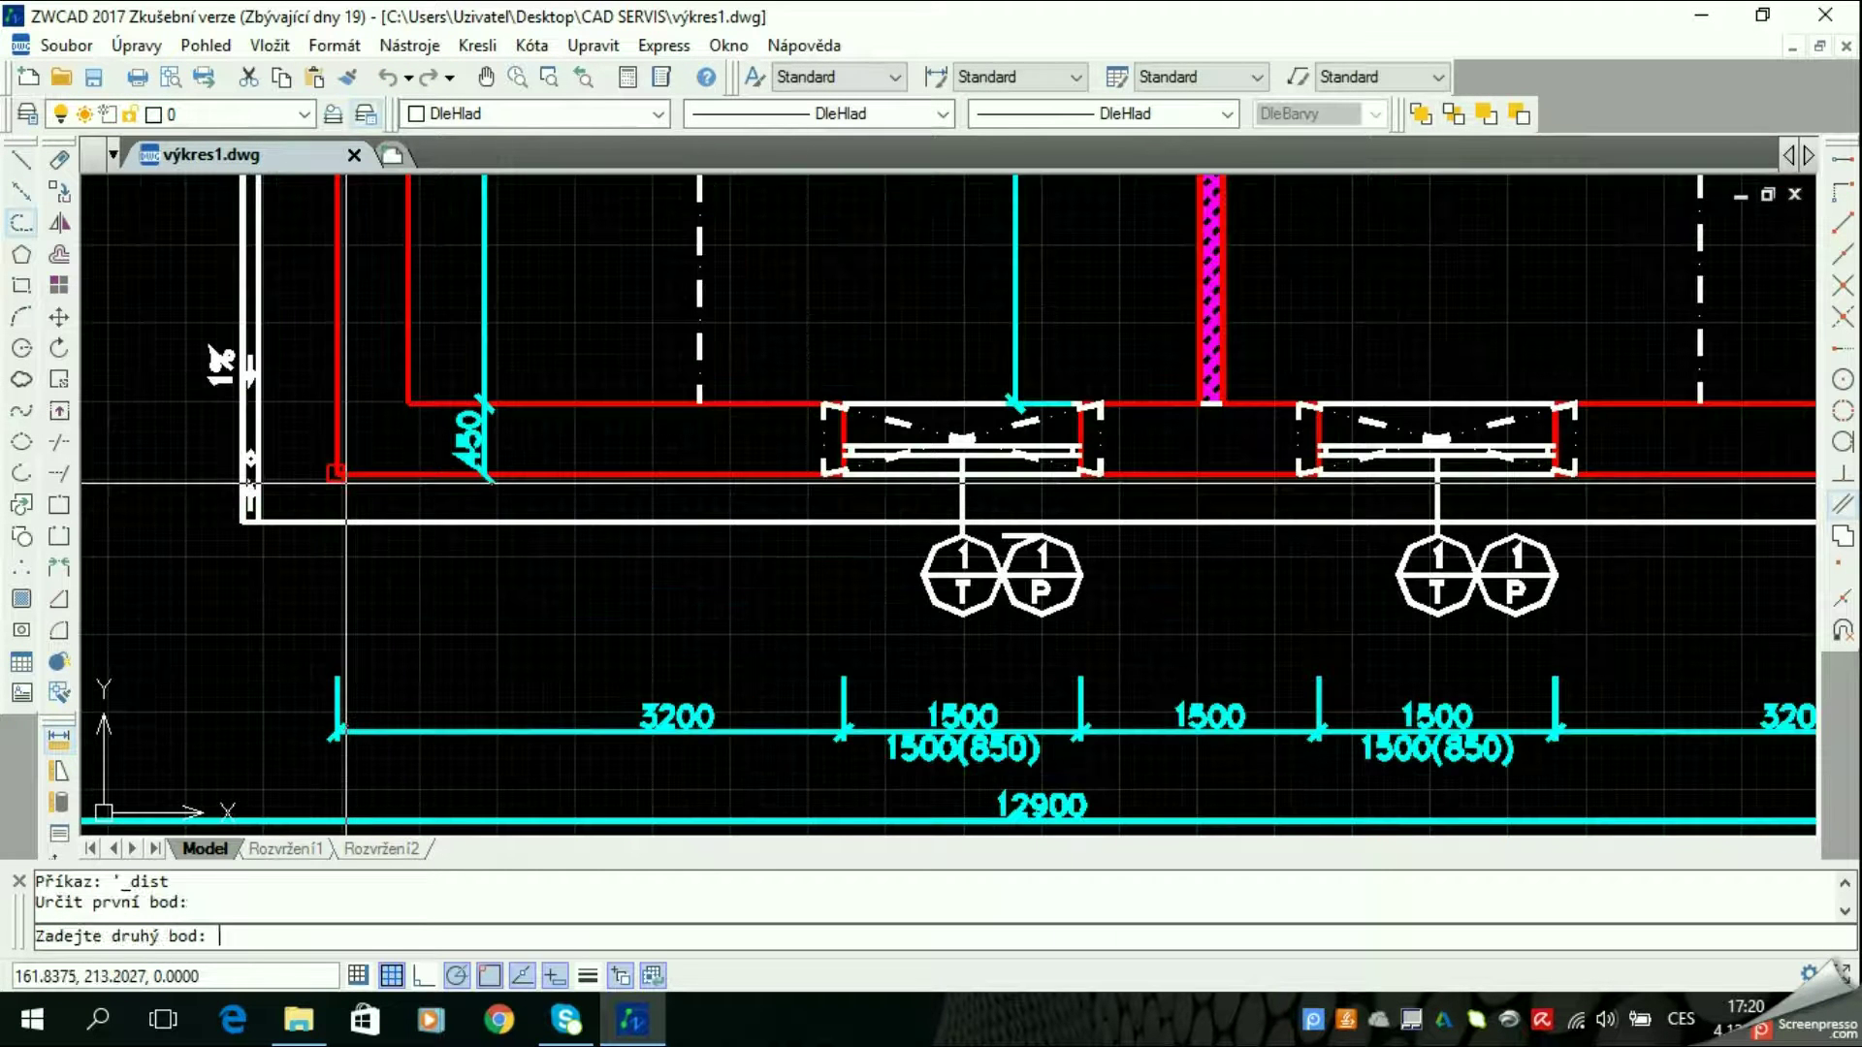
{"action": "scroll", "coordinate": [840, 451], "scroll_direction": "up", "scroll_amount": 3}
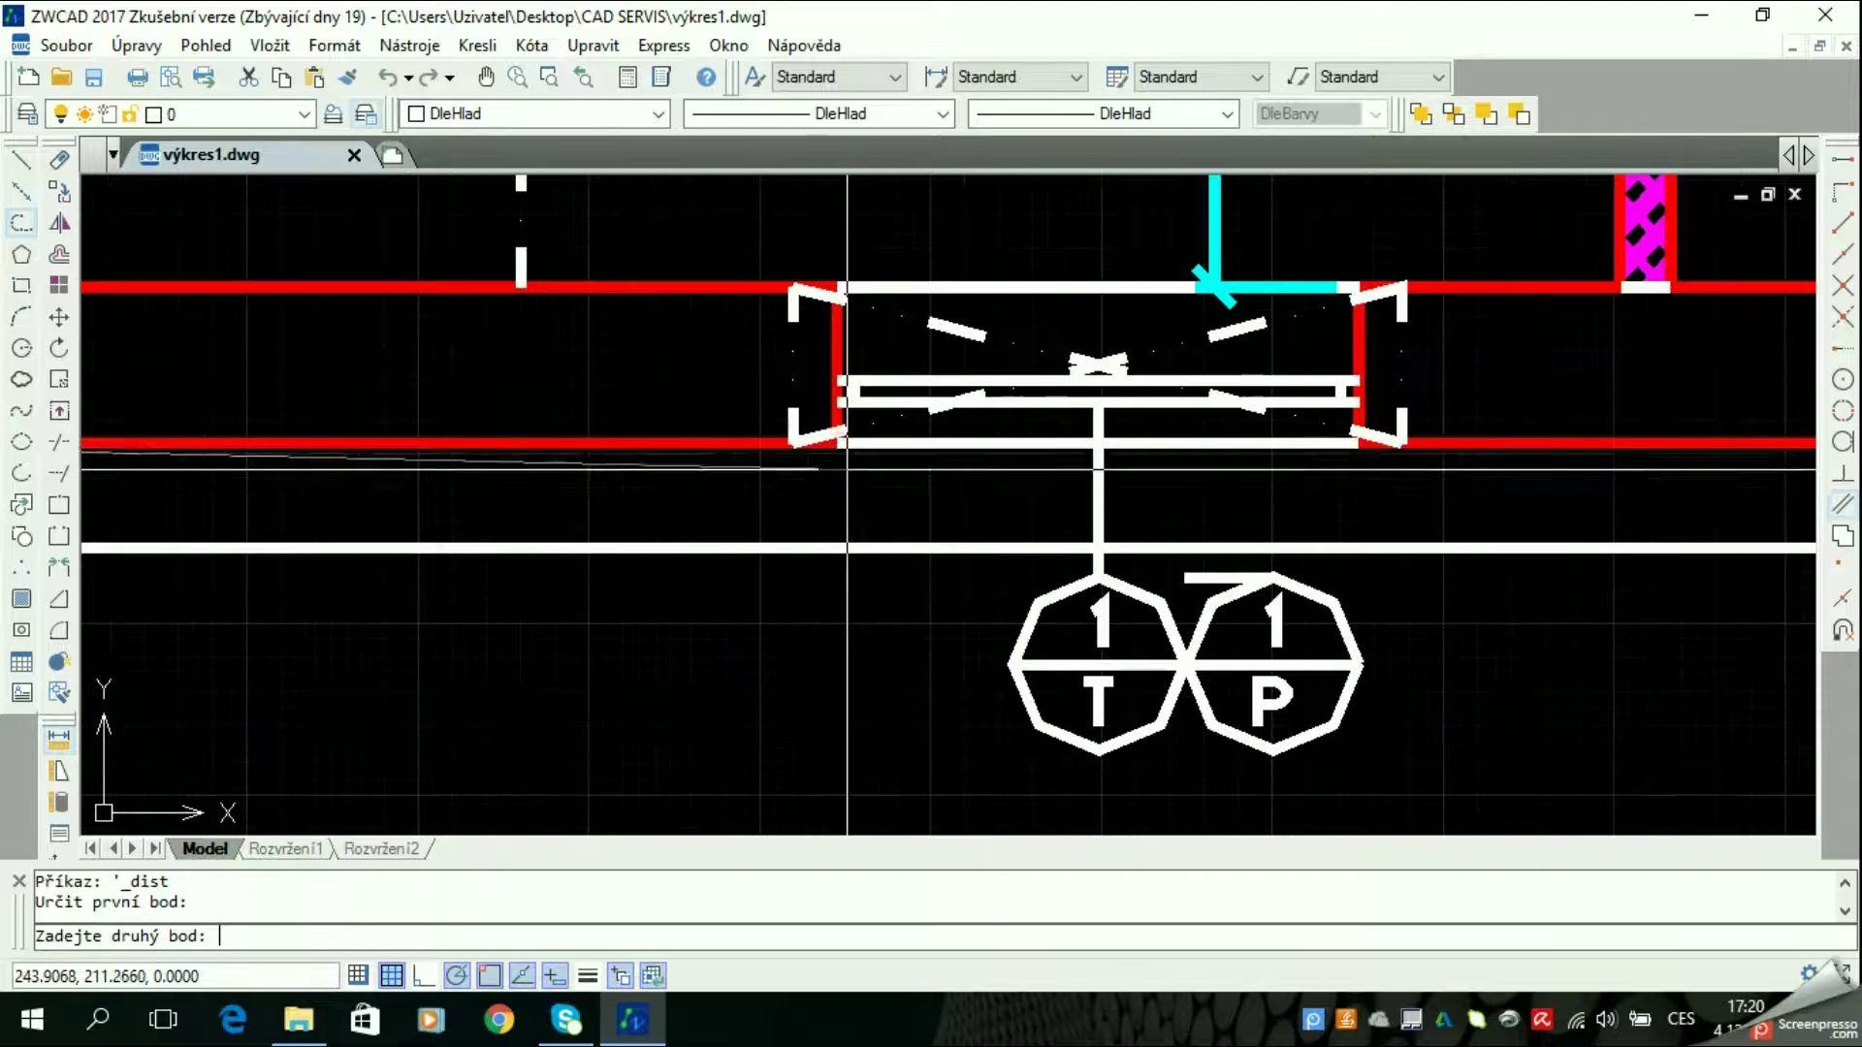
{"action": "left_click", "coordinate": [839, 443]}
{"action": "scroll", "coordinate": [353, 805], "scroll_direction": "down", "scroll_amount": 2}
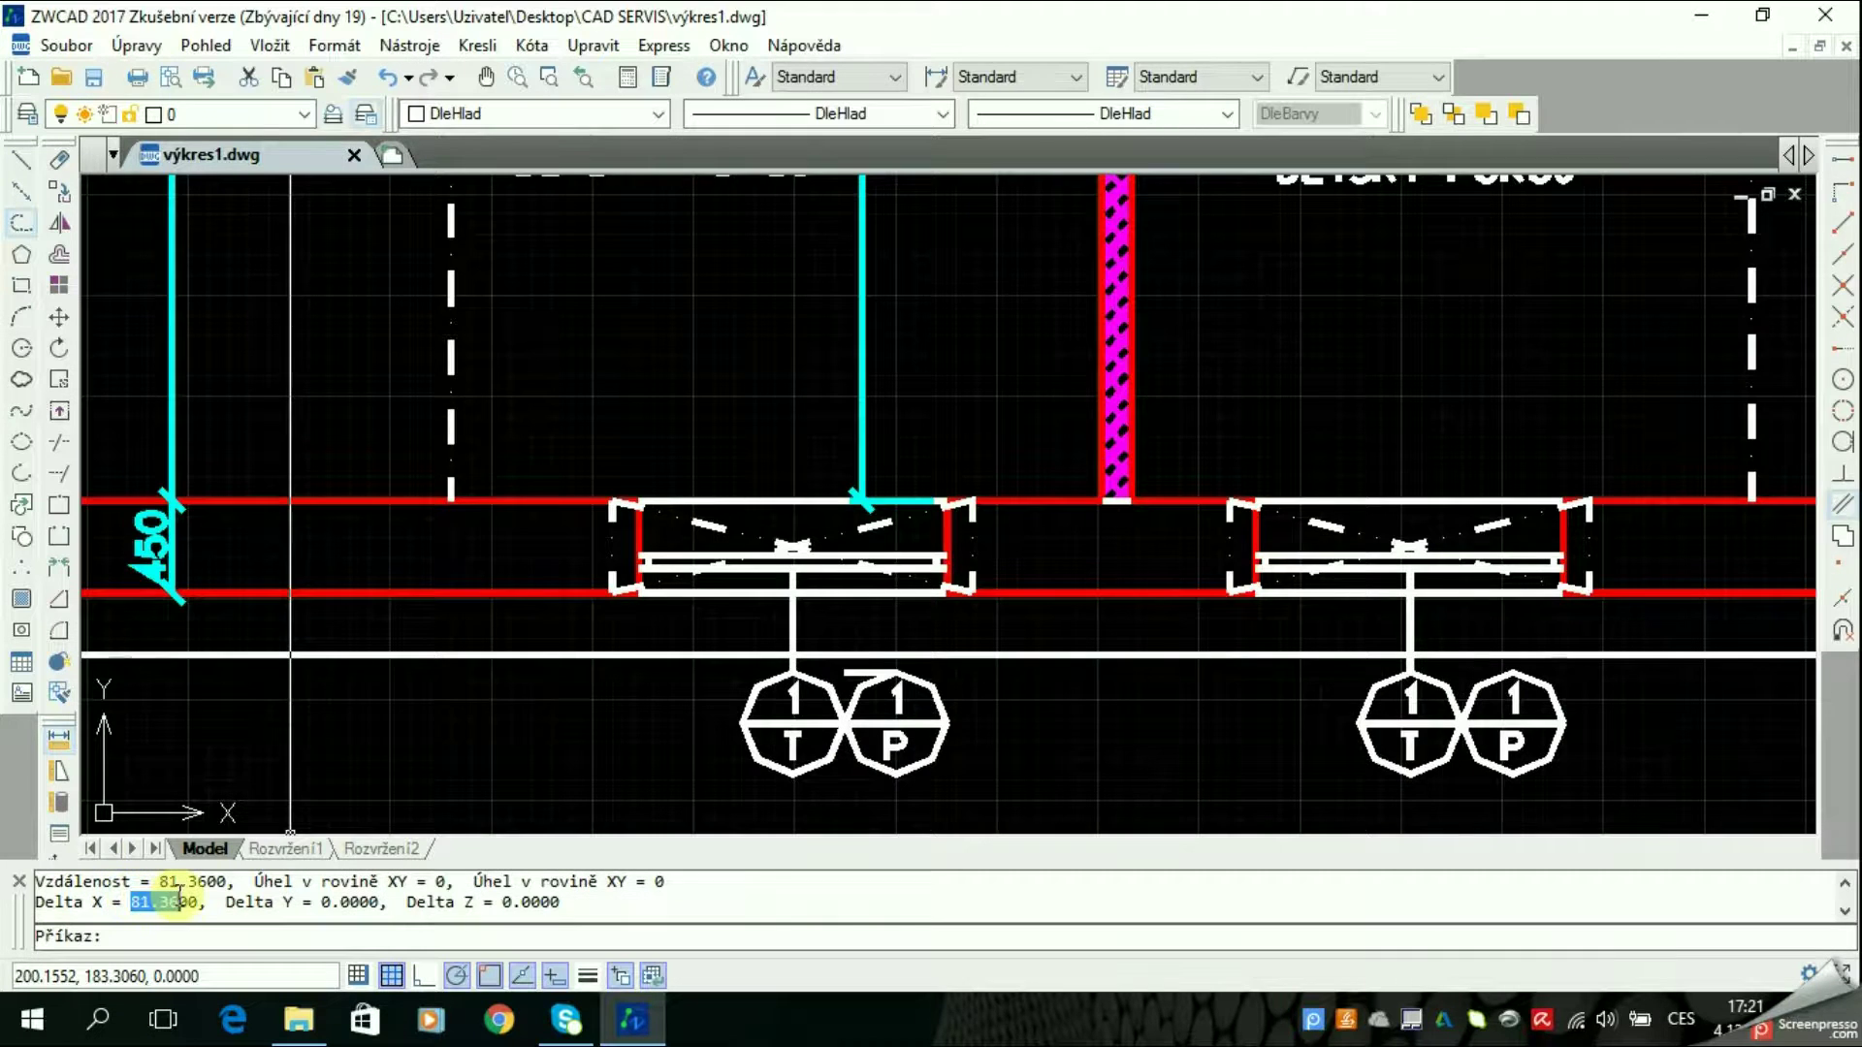
{"action": "scroll", "coordinate": [496, 761], "scroll_direction": "down", "scroll_amount": 2}
{"action": "scroll", "coordinate": [594, 594], "scroll_direction": "down", "scroll_amount": 3}
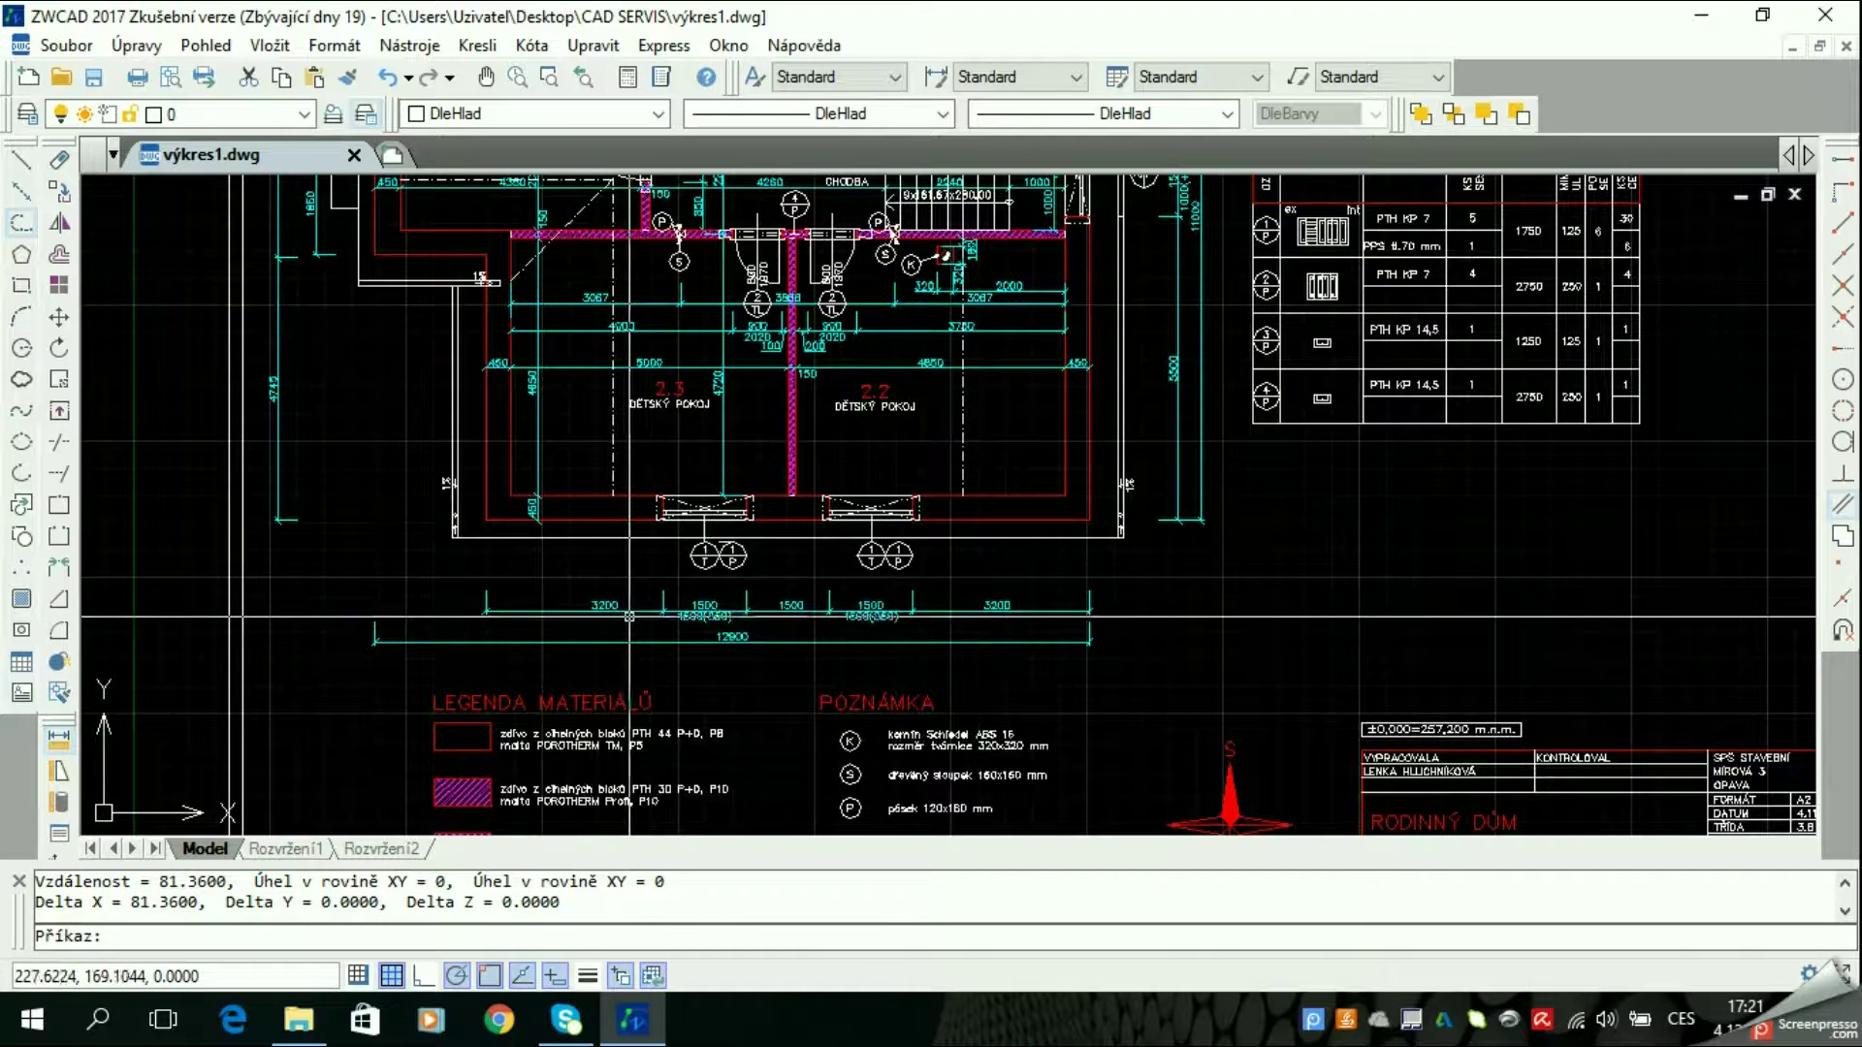
{"action": "key", "text": "Escape"}
Window-select the entire drawing sheet
{"action": "scroll", "coordinate": [1115, 711], "scroll_direction": "down", "scroll_amount": 3}
{"action": "left_click", "coordinate": [1115, 711]}
{"action": "left_click", "coordinate": [805, 464]}
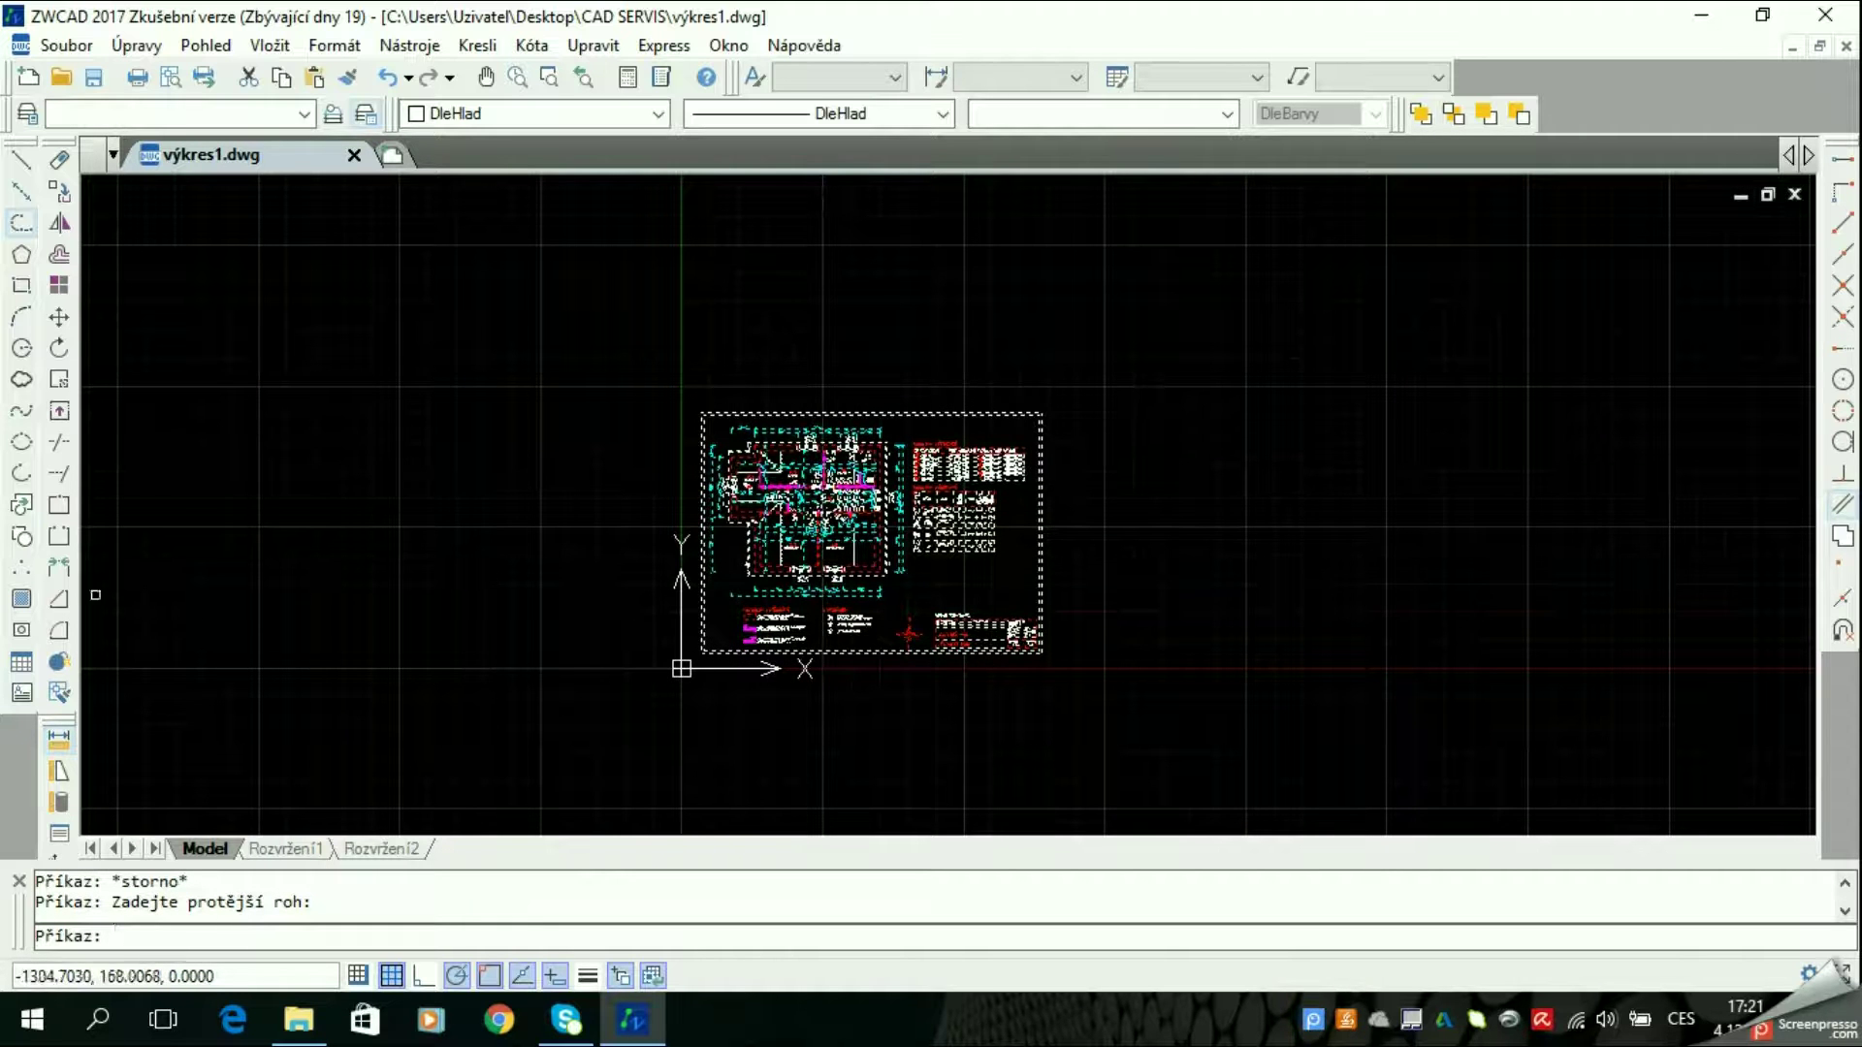
Scale all 5317 objects from the sheet border's lower-left corner using the Reference option
{"action": "left_click", "coordinate": [58, 380]}
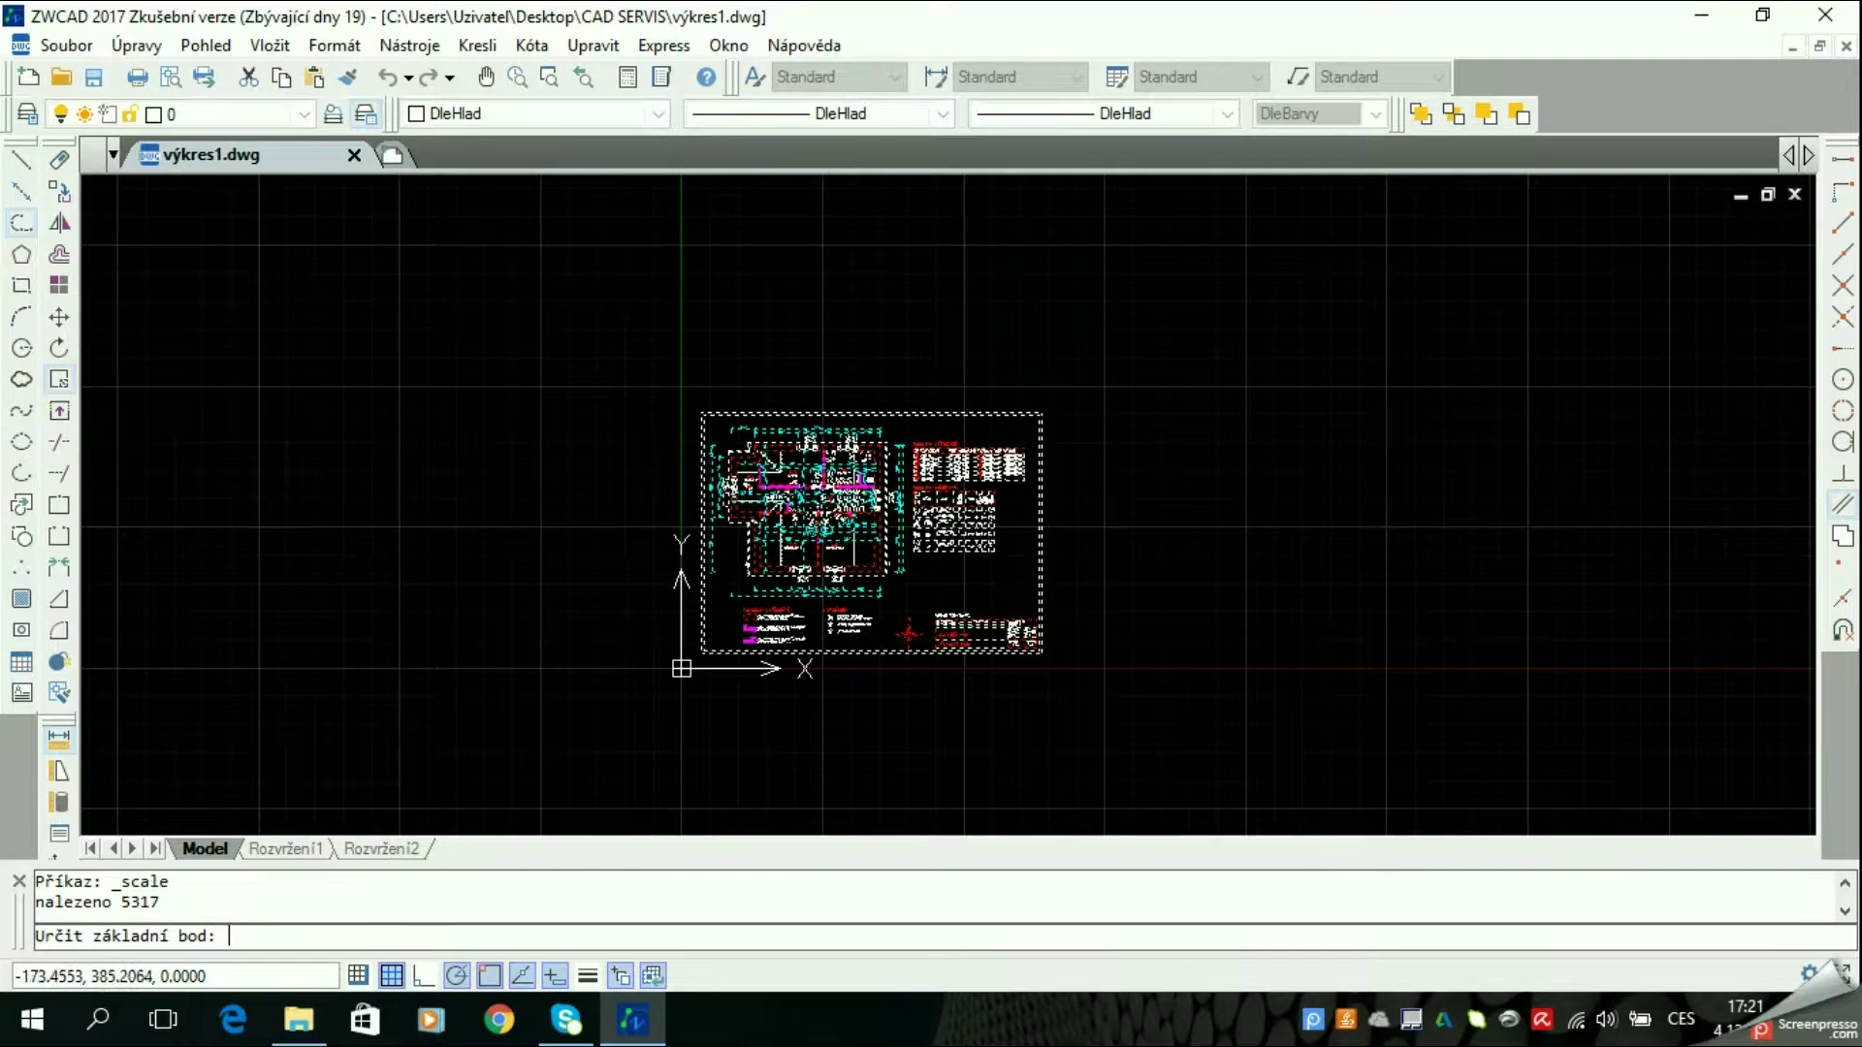
{"action": "scroll", "coordinate": [756, 601], "scroll_direction": "up", "scroll_amount": 4}
{"action": "scroll", "coordinate": [725, 640], "scroll_direction": "down", "scroll_amount": 2}
{"action": "scroll", "coordinate": [725, 640], "scroll_direction": "up", "scroll_amount": 2}
{"action": "scroll", "coordinate": [698, 669], "scroll_direction": "up", "scroll_amount": 3}
{"action": "middle_click_drag", "start_coordinate": [664, 809], "coordinate": [664, 683]}
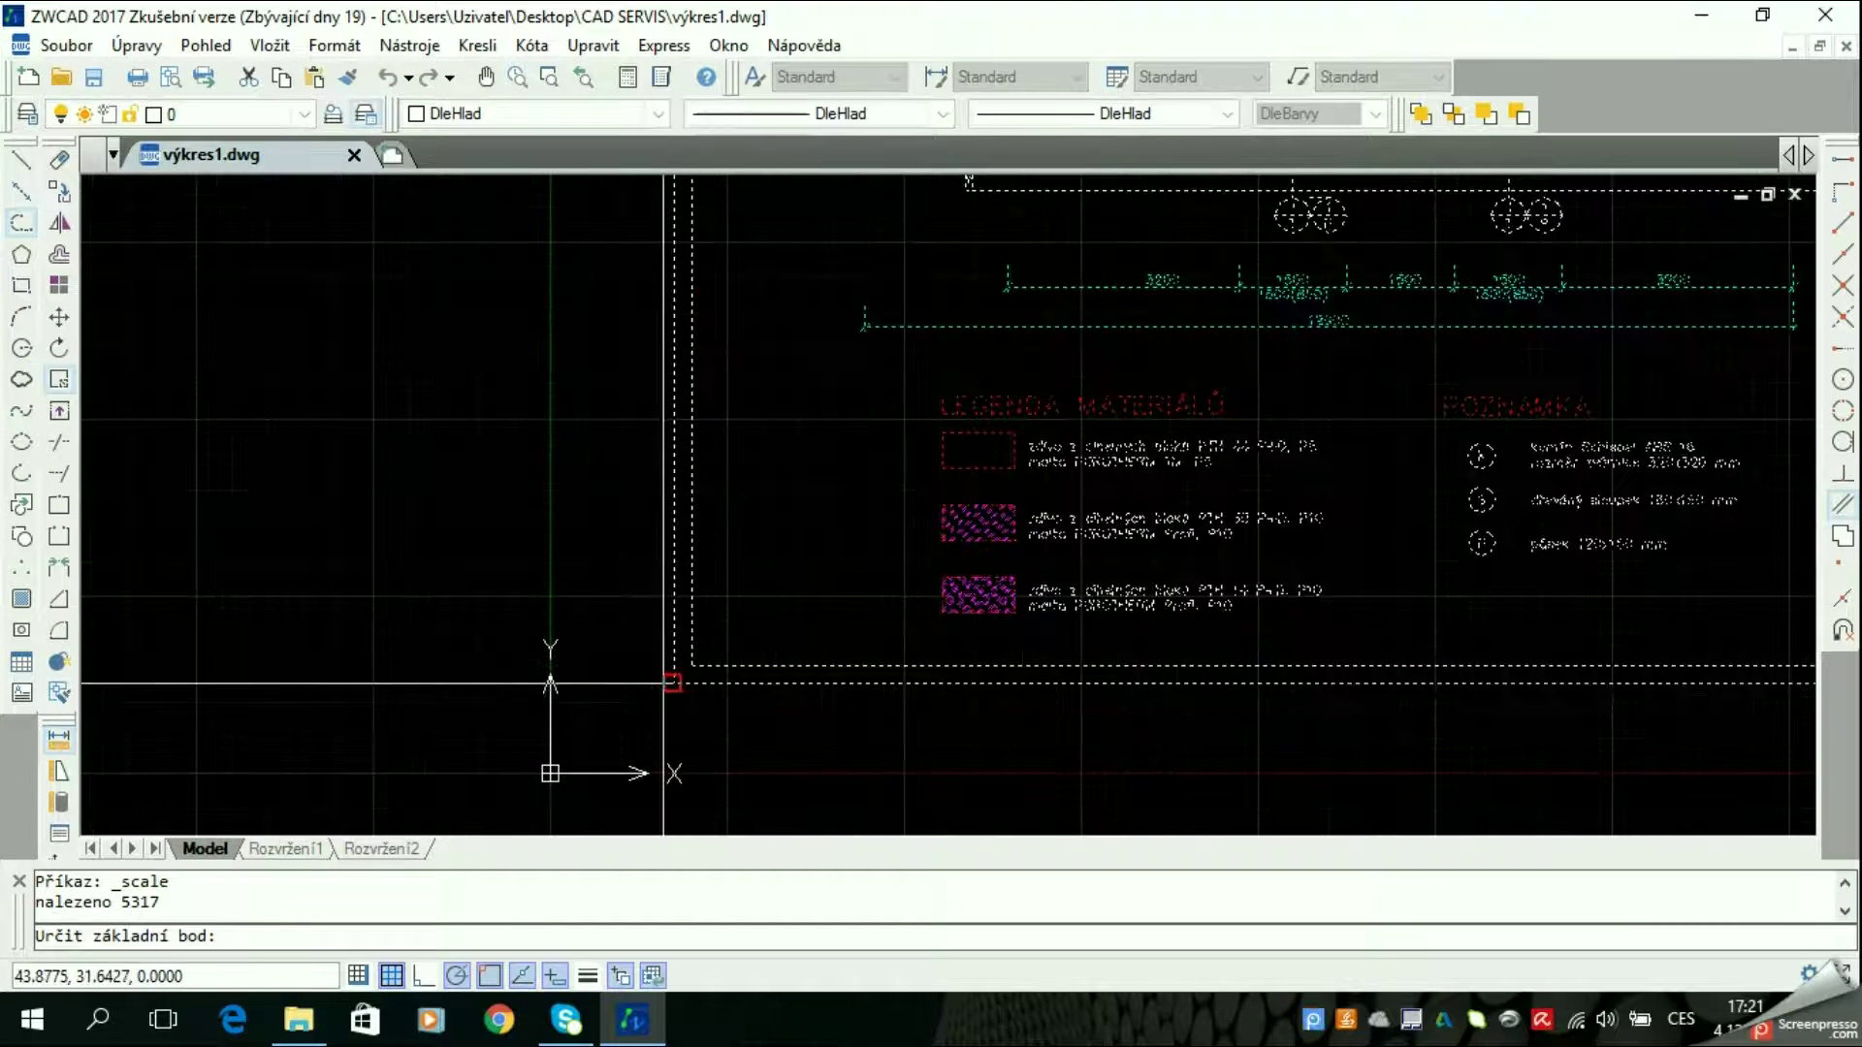
{"action": "left_click", "coordinate": [663, 683]}
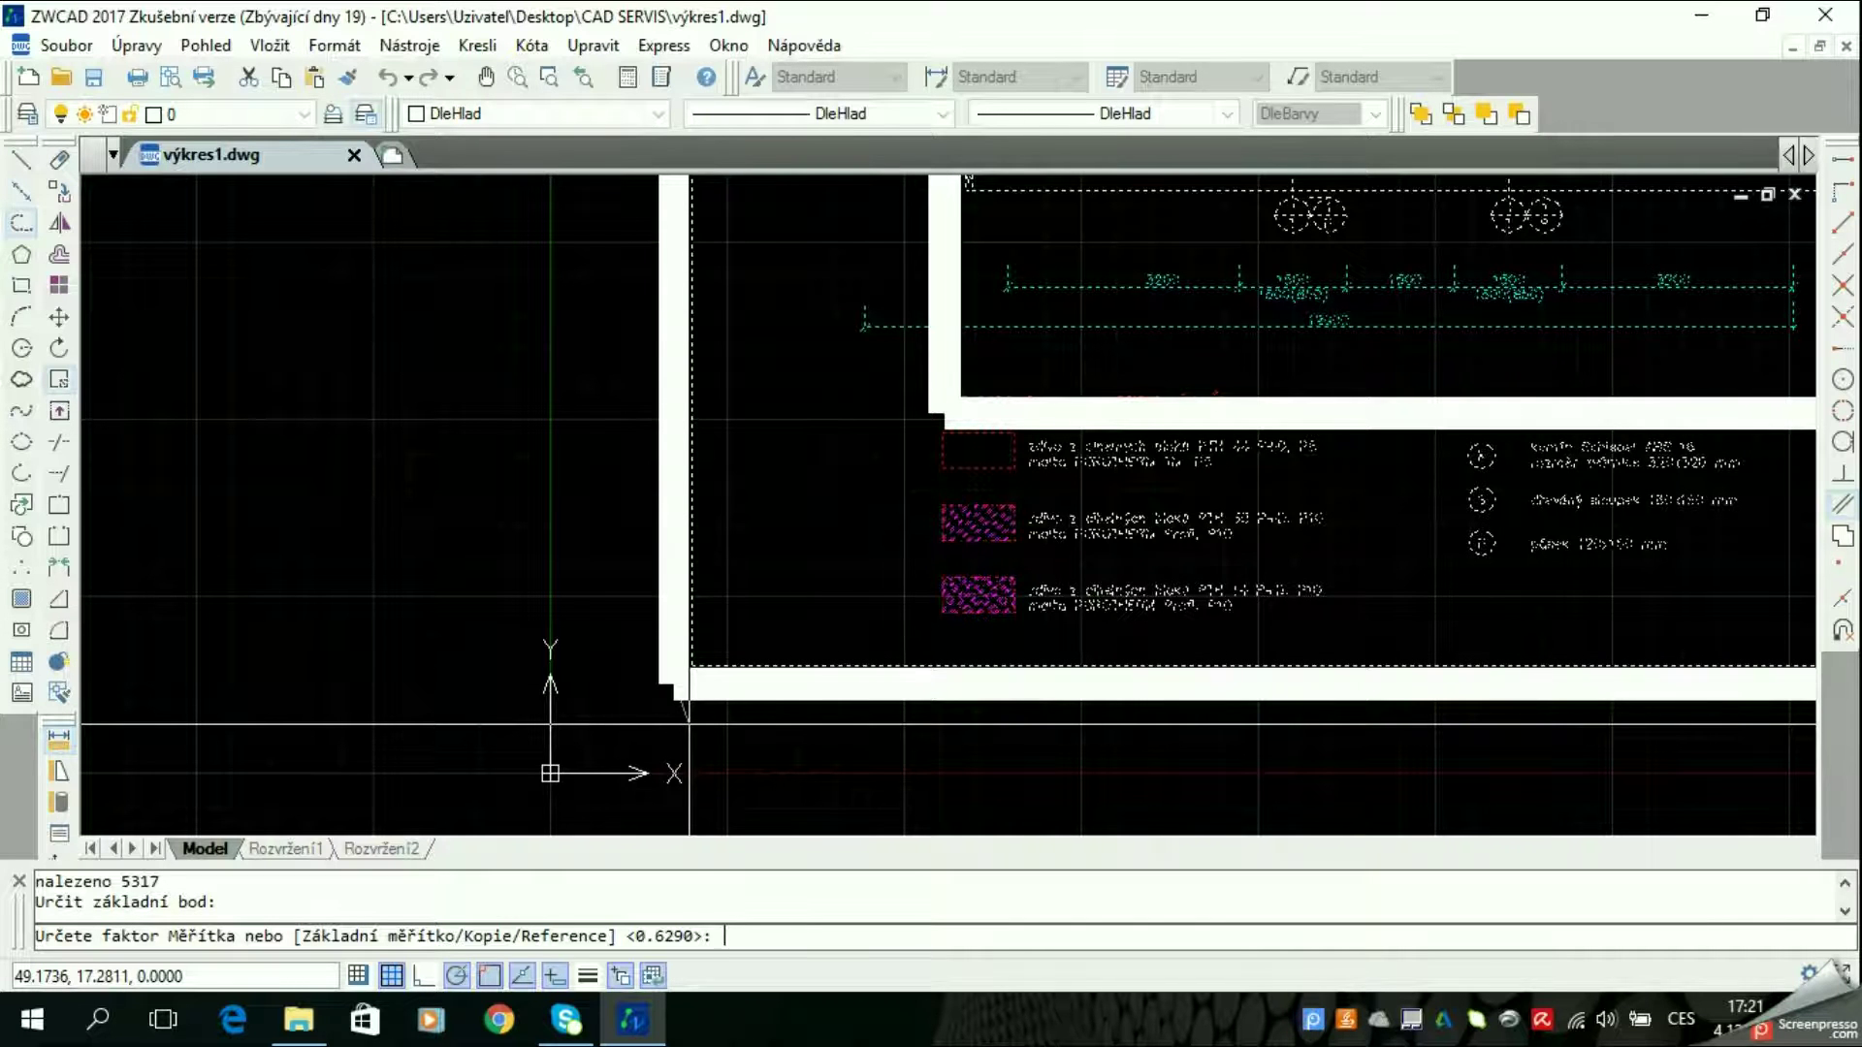
{"action": "type", "text": "r"}
{"action": "key", "text": "Return"}
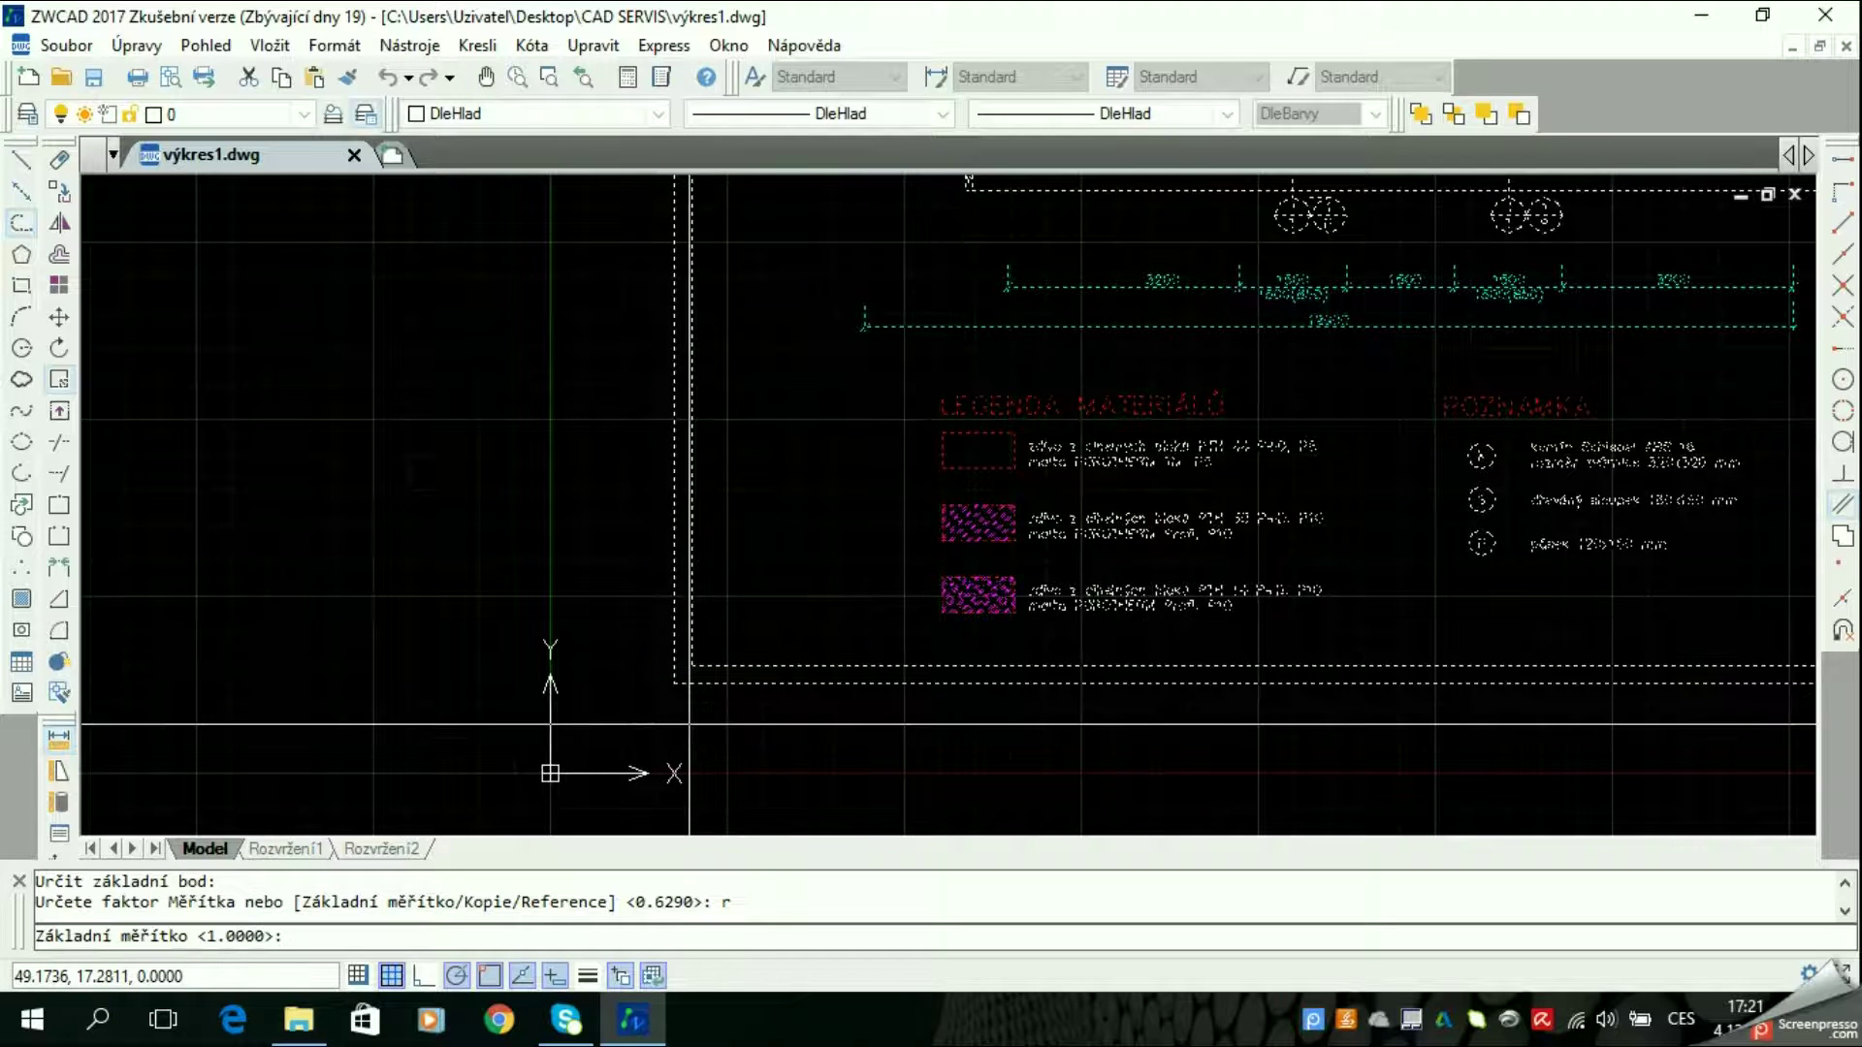
Take the wall-corner-to-window span as the reference length and set the new length to 3200
{"action": "middle_click_drag", "start_coordinate": [1176, 415], "coordinate": [860, 794]}
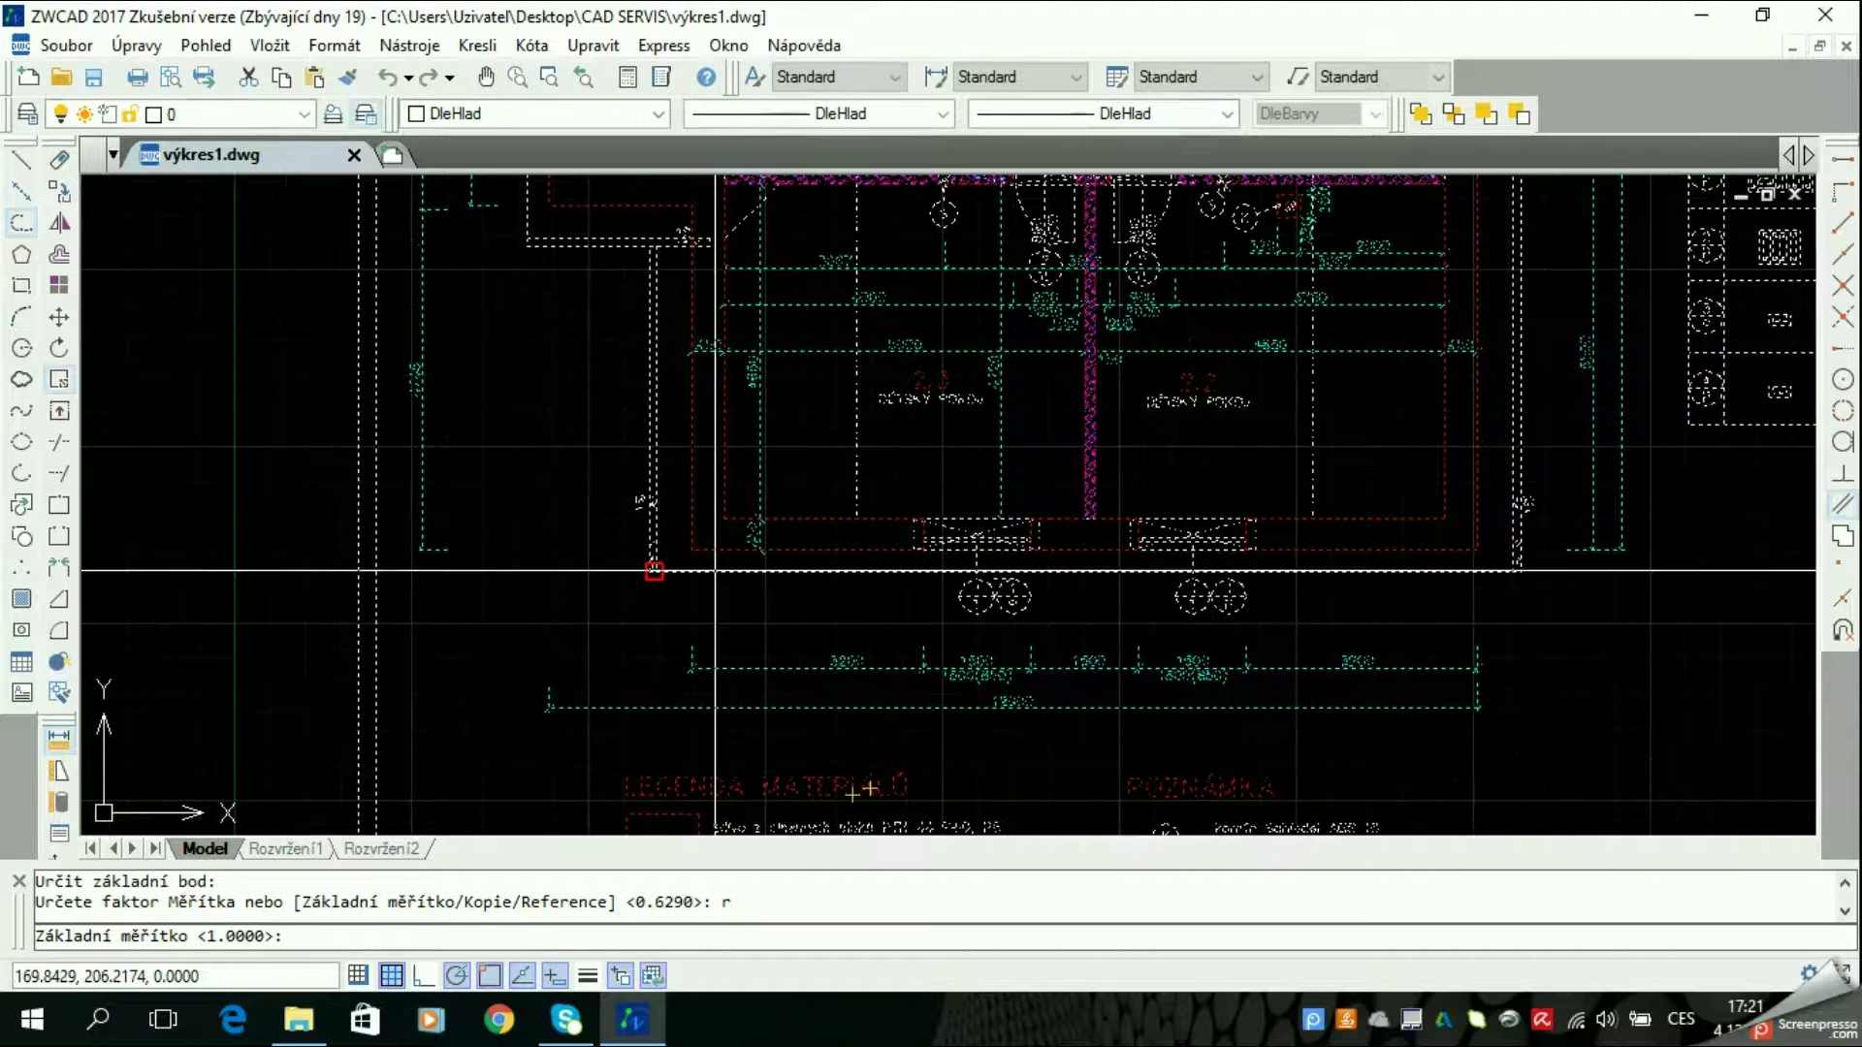
{"action": "scroll", "coordinate": [660, 568], "scroll_direction": "up", "scroll_amount": 3}
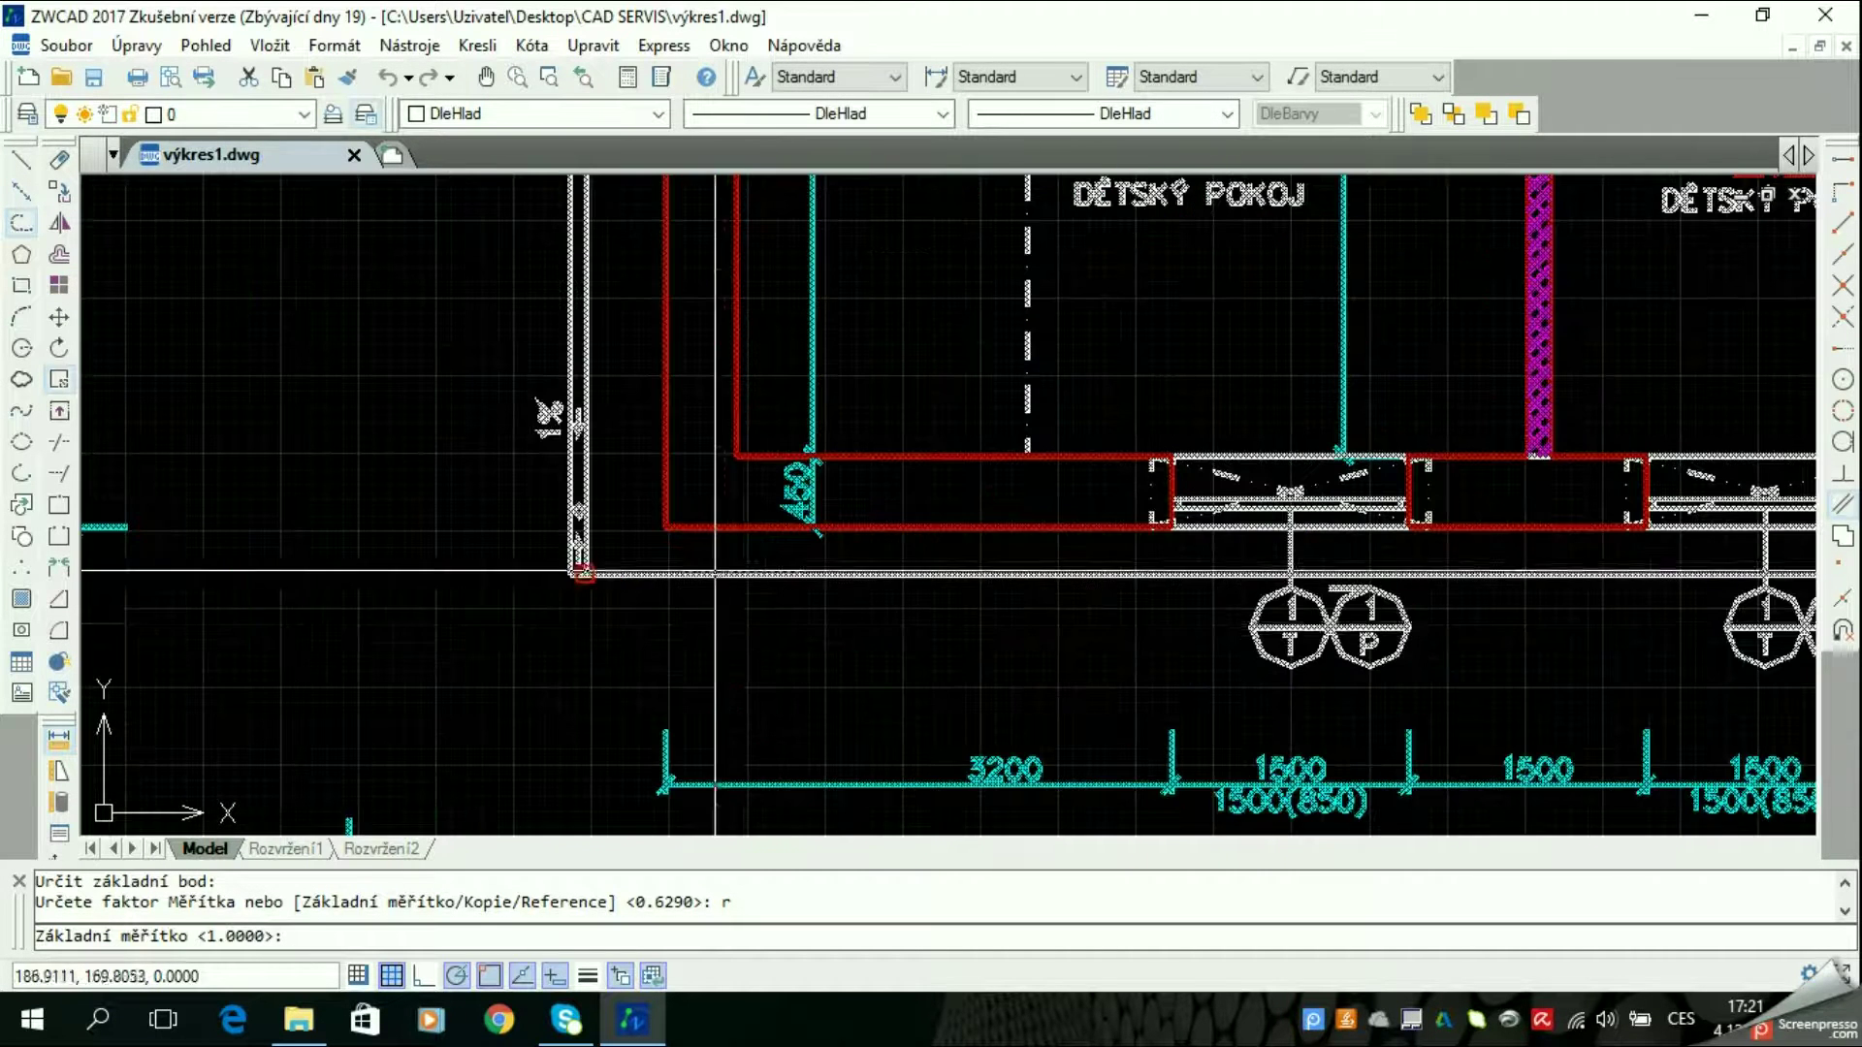
{"action": "left_click", "coordinate": [665, 531]}
{"action": "scroll", "coordinate": [1180, 543], "scroll_direction": "up", "scroll_amount": 2}
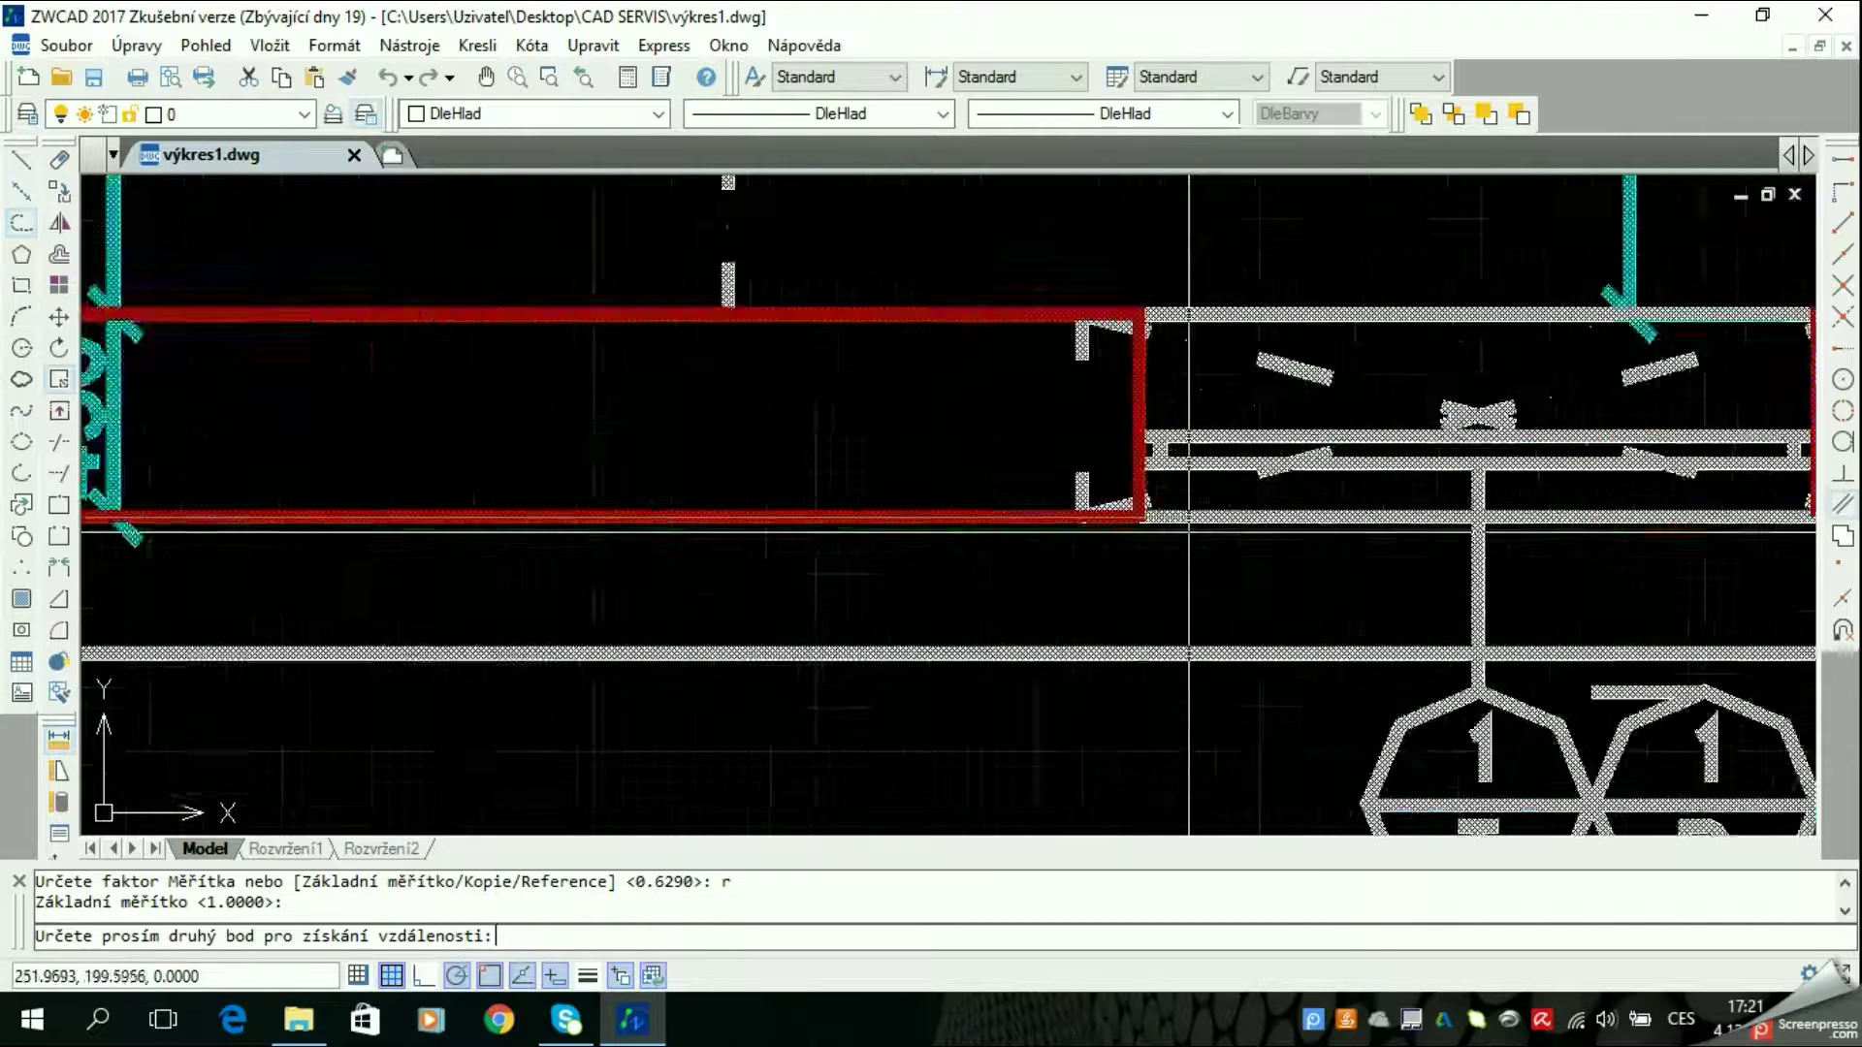
{"action": "scroll", "coordinate": [1180, 544], "scroll_direction": "up", "scroll_amount": 2}
{"action": "left_click", "coordinate": [979, 595]}
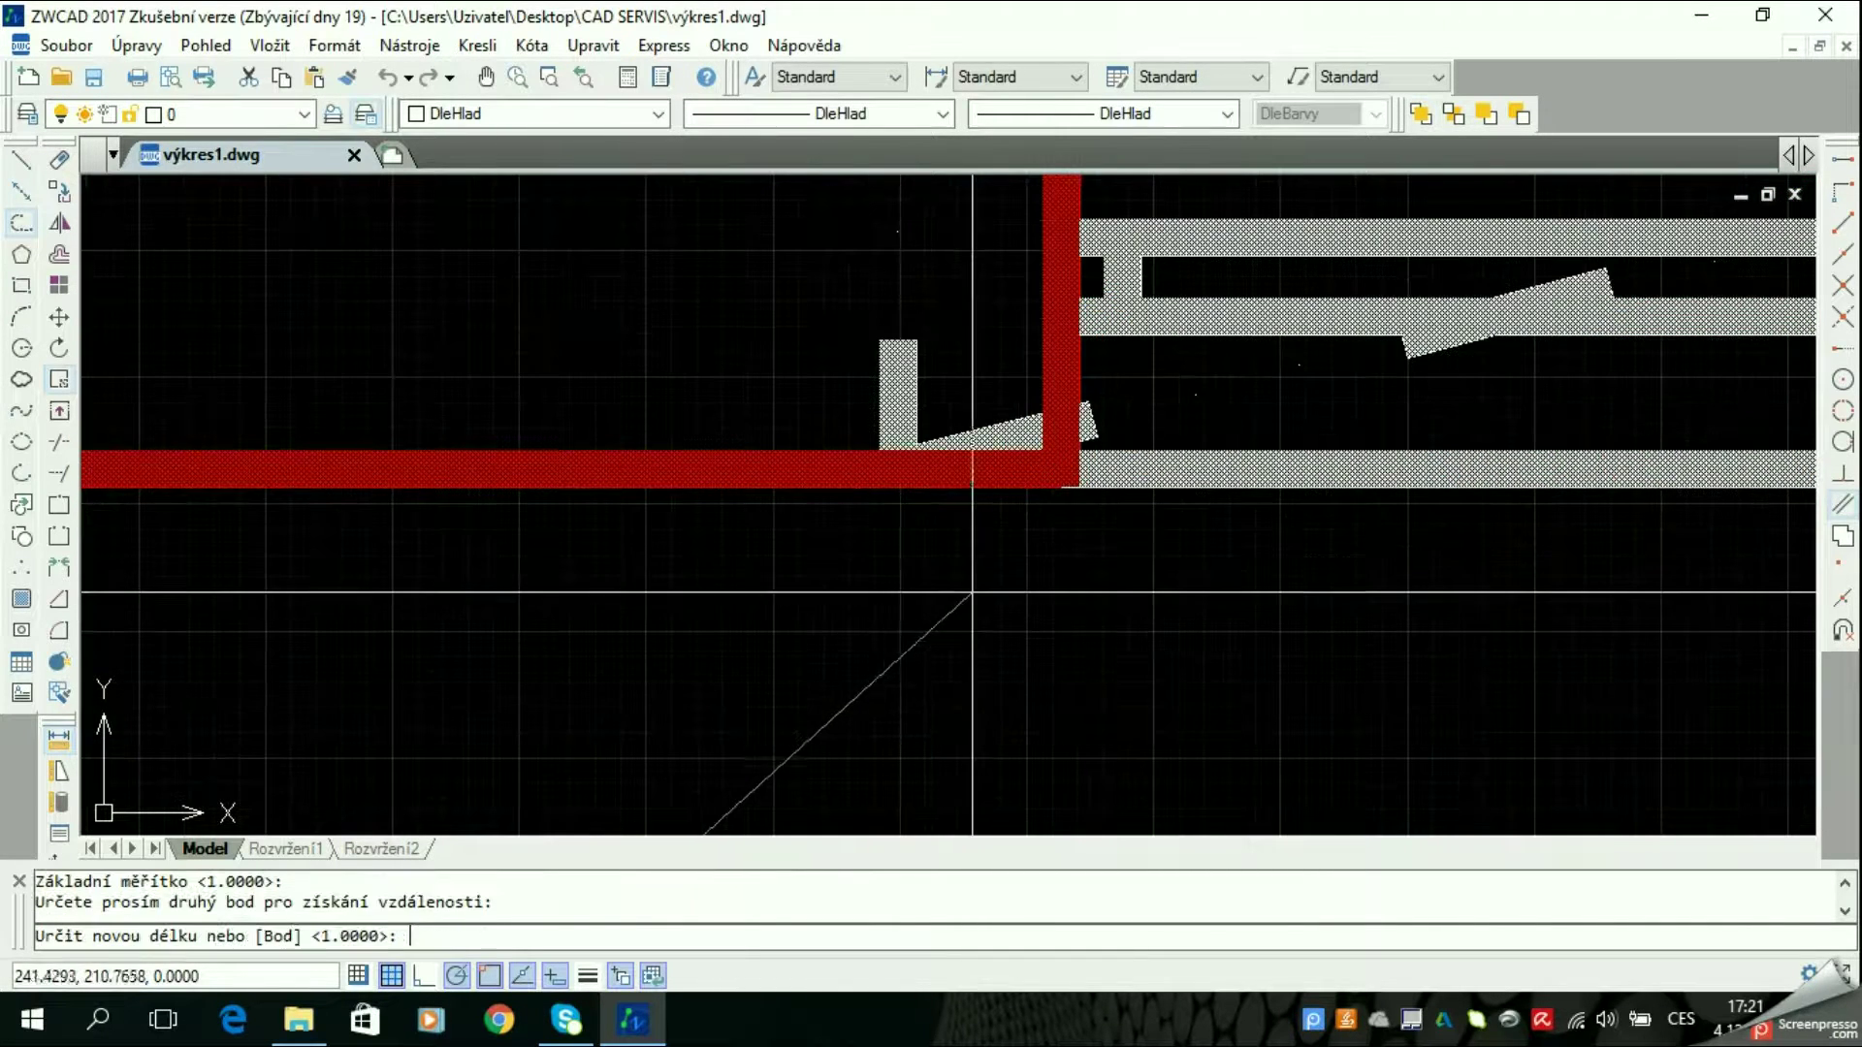
{"action": "scroll", "coordinate": [979, 595], "scroll_direction": "down", "scroll_amount": 2}
{"action": "scroll", "coordinate": [978, 595], "scroll_direction": "down", "scroll_amount": 1}
{"action": "scroll", "coordinate": [979, 596], "scroll_direction": "down", "scroll_amount": 2}
{"action": "scroll", "coordinate": [803, 573], "scroll_direction": "down", "scroll_amount": 1}
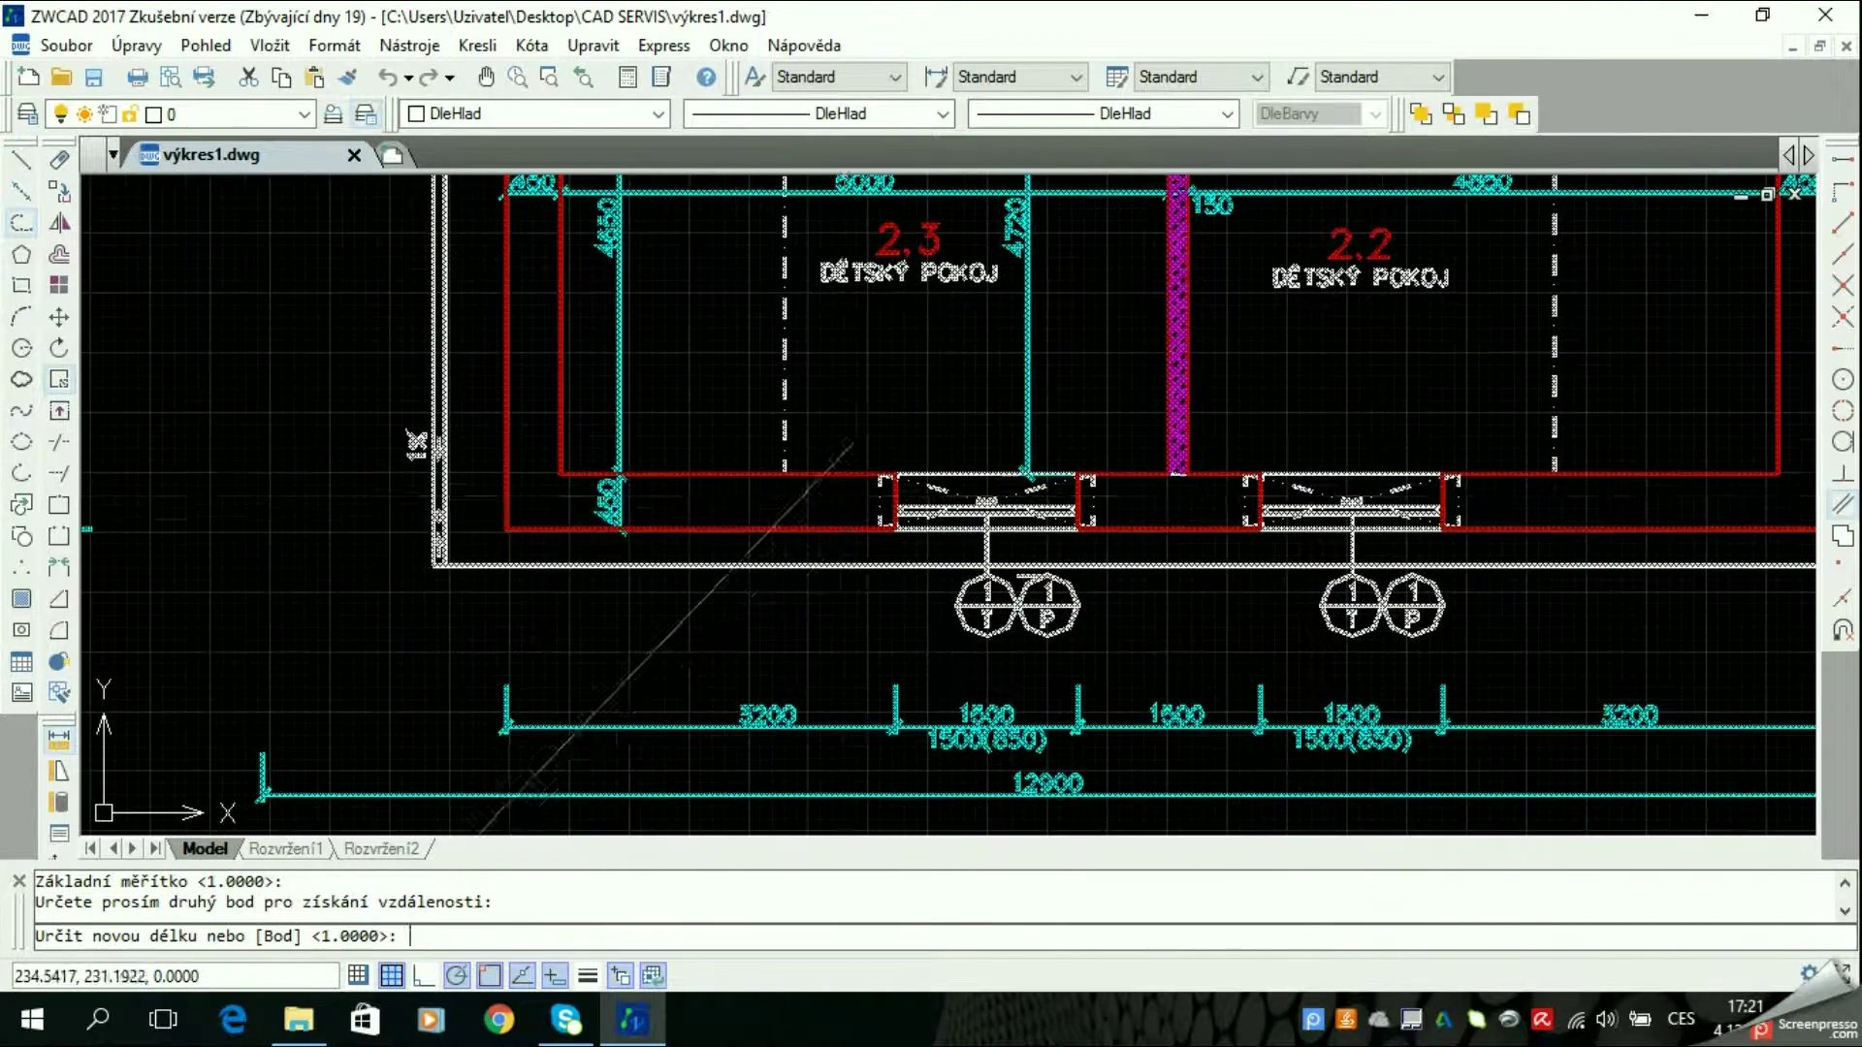
{"action": "middle_click_drag", "start_coordinate": [803, 573], "coordinate": [852, 456]}
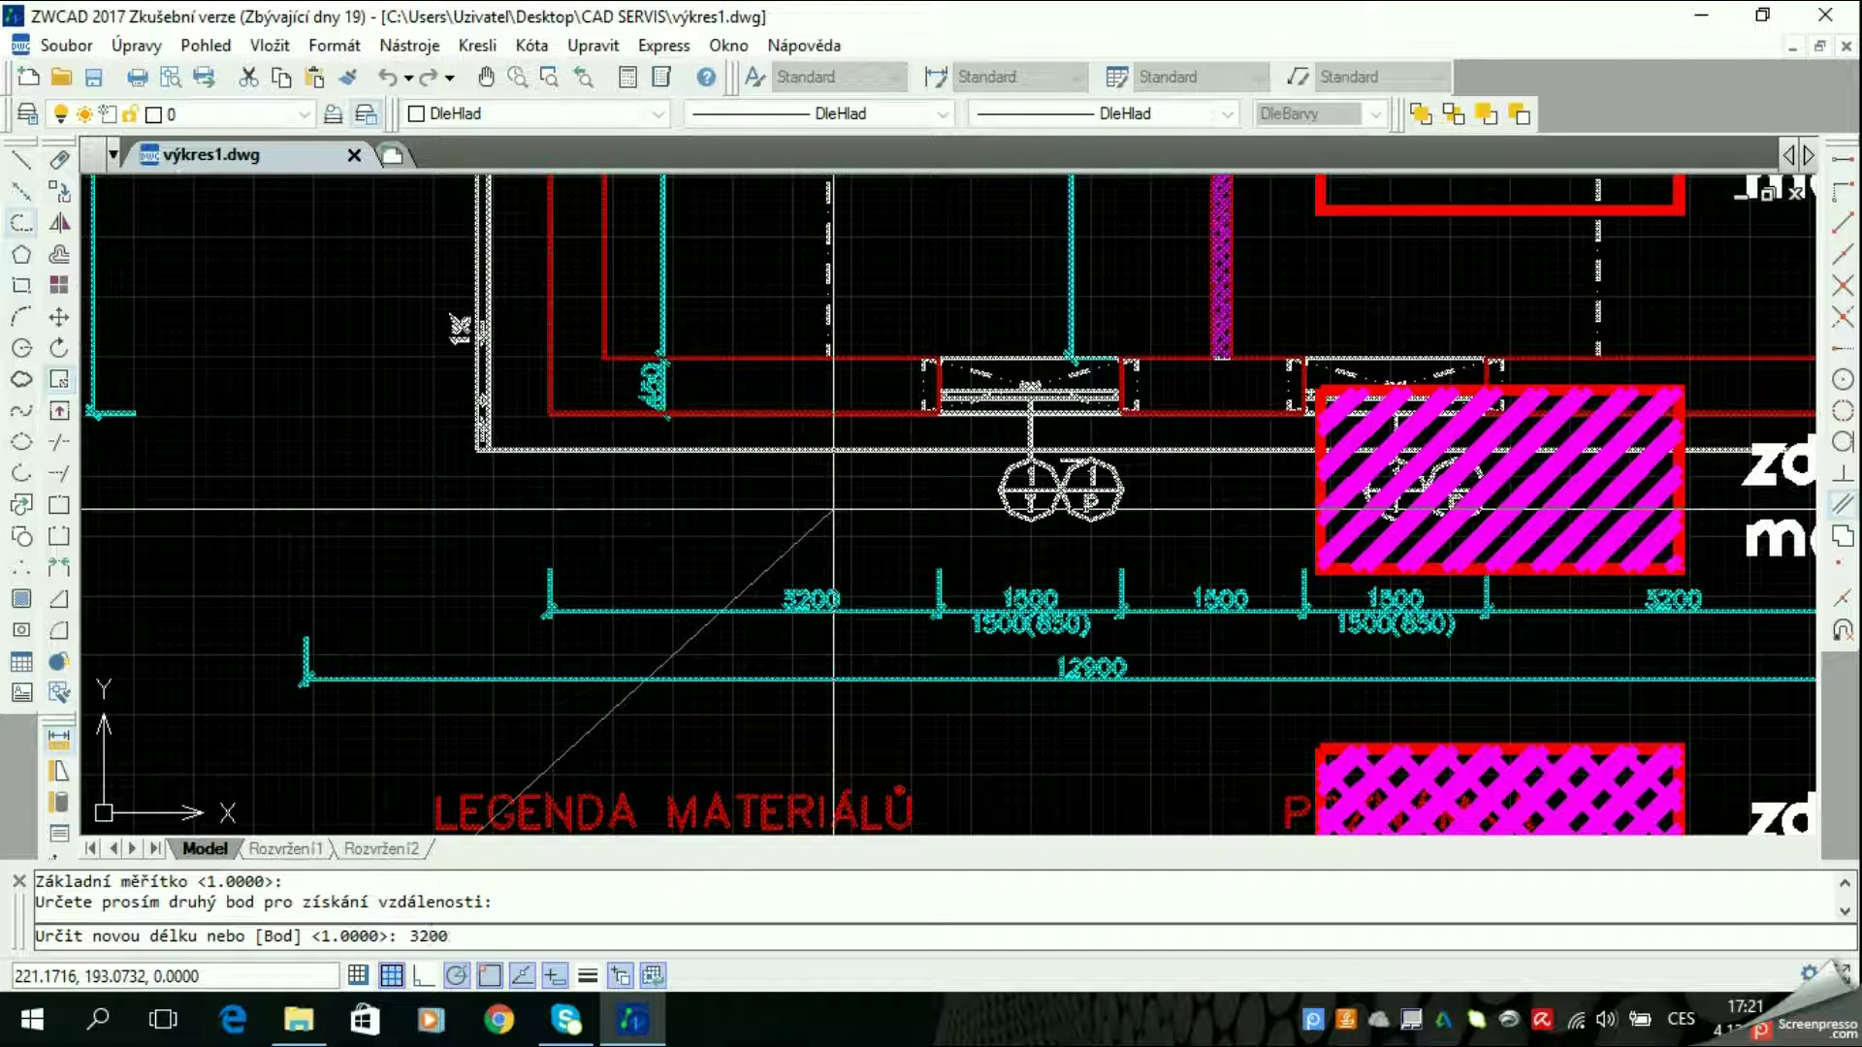
{"action": "key", "text": "Return"}
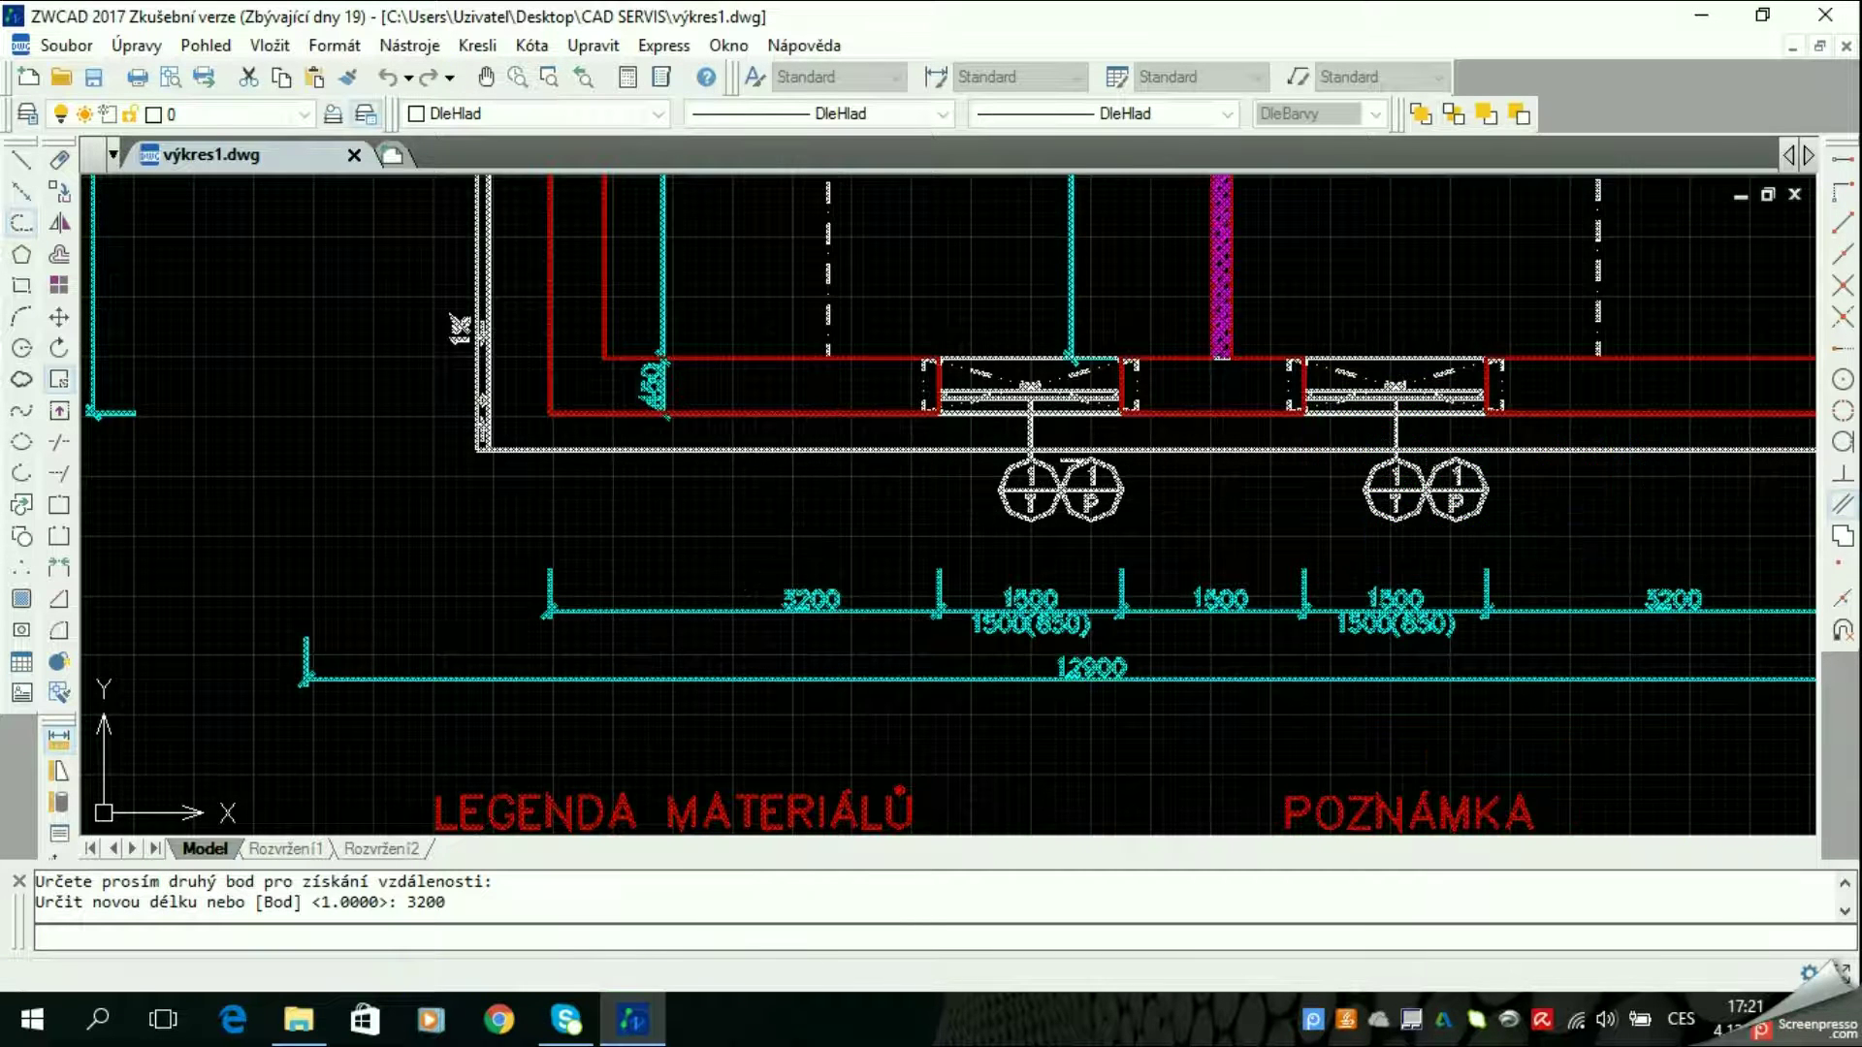
{"action": "scroll", "coordinate": [833, 509], "scroll_direction": "down", "scroll_amount": 3}
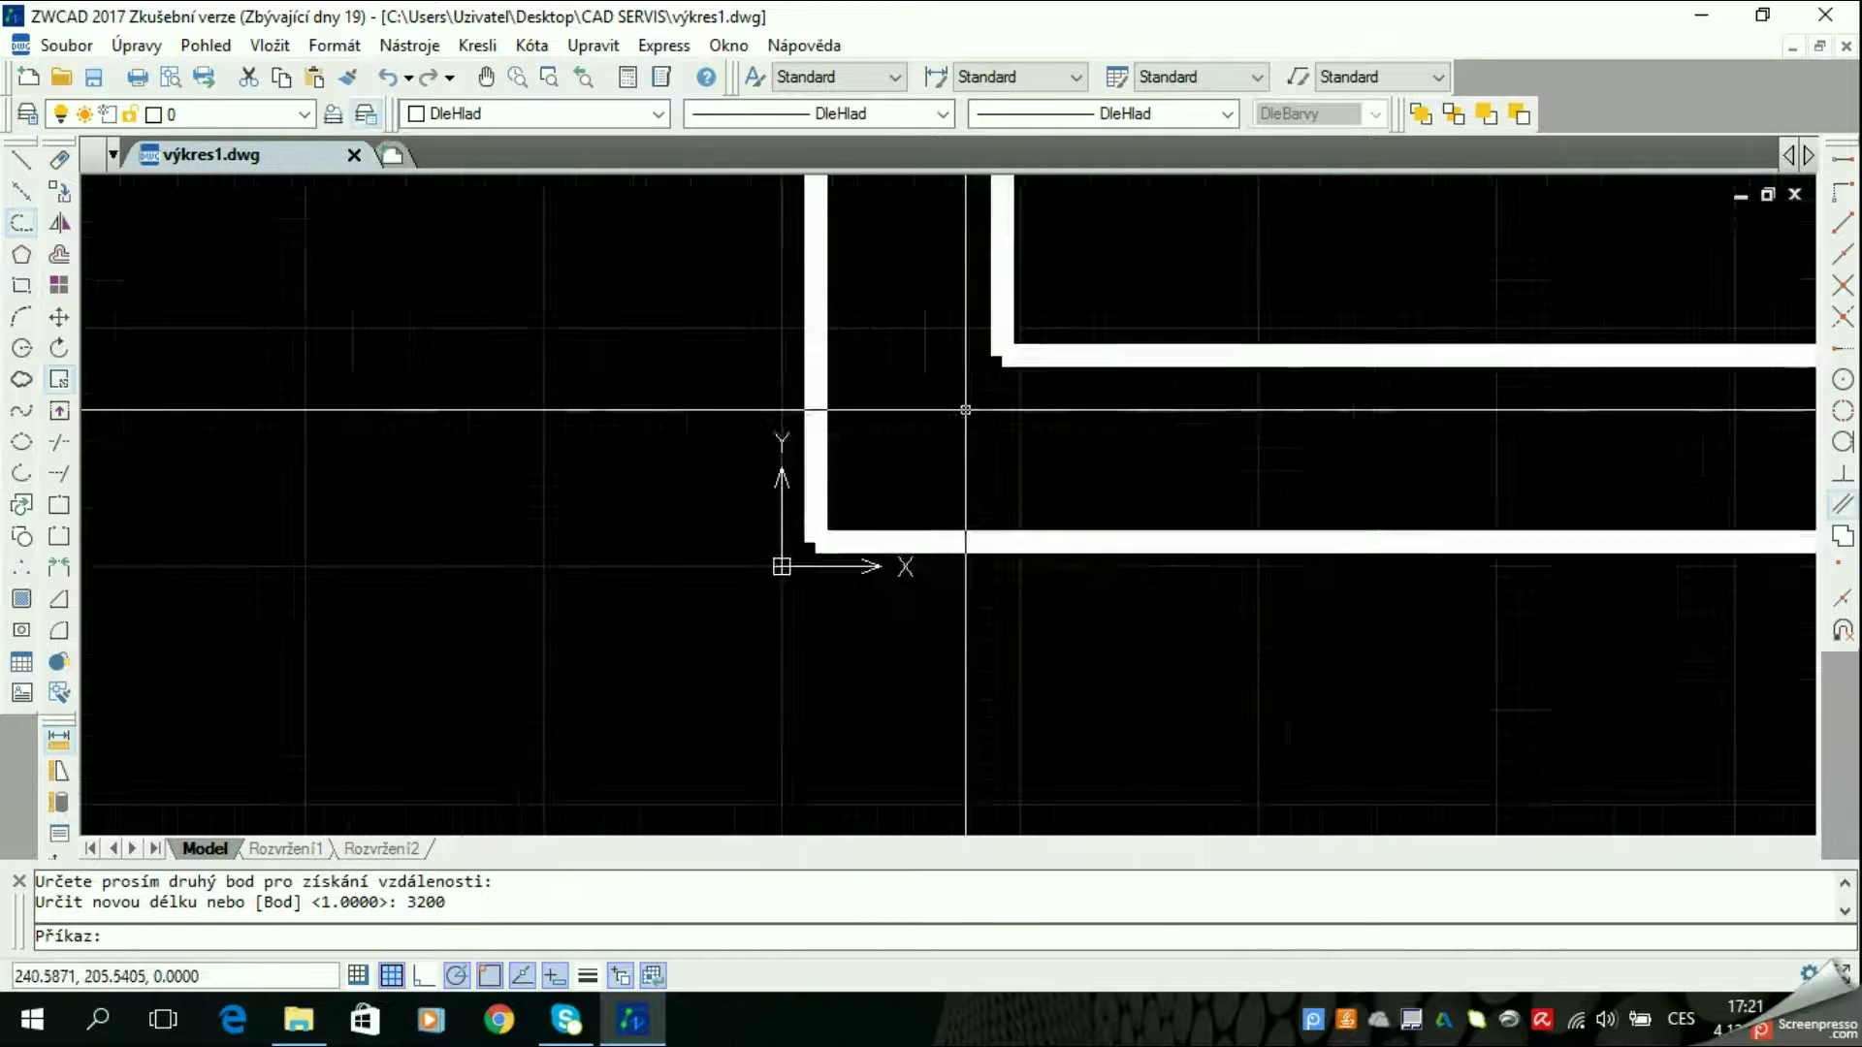
Re-measure the wall-to-window span with DIST, confirming 3200.0000, and copy the value
{"action": "scroll", "coordinate": [970, 403], "scroll_direction": "down", "scroll_amount": 3}
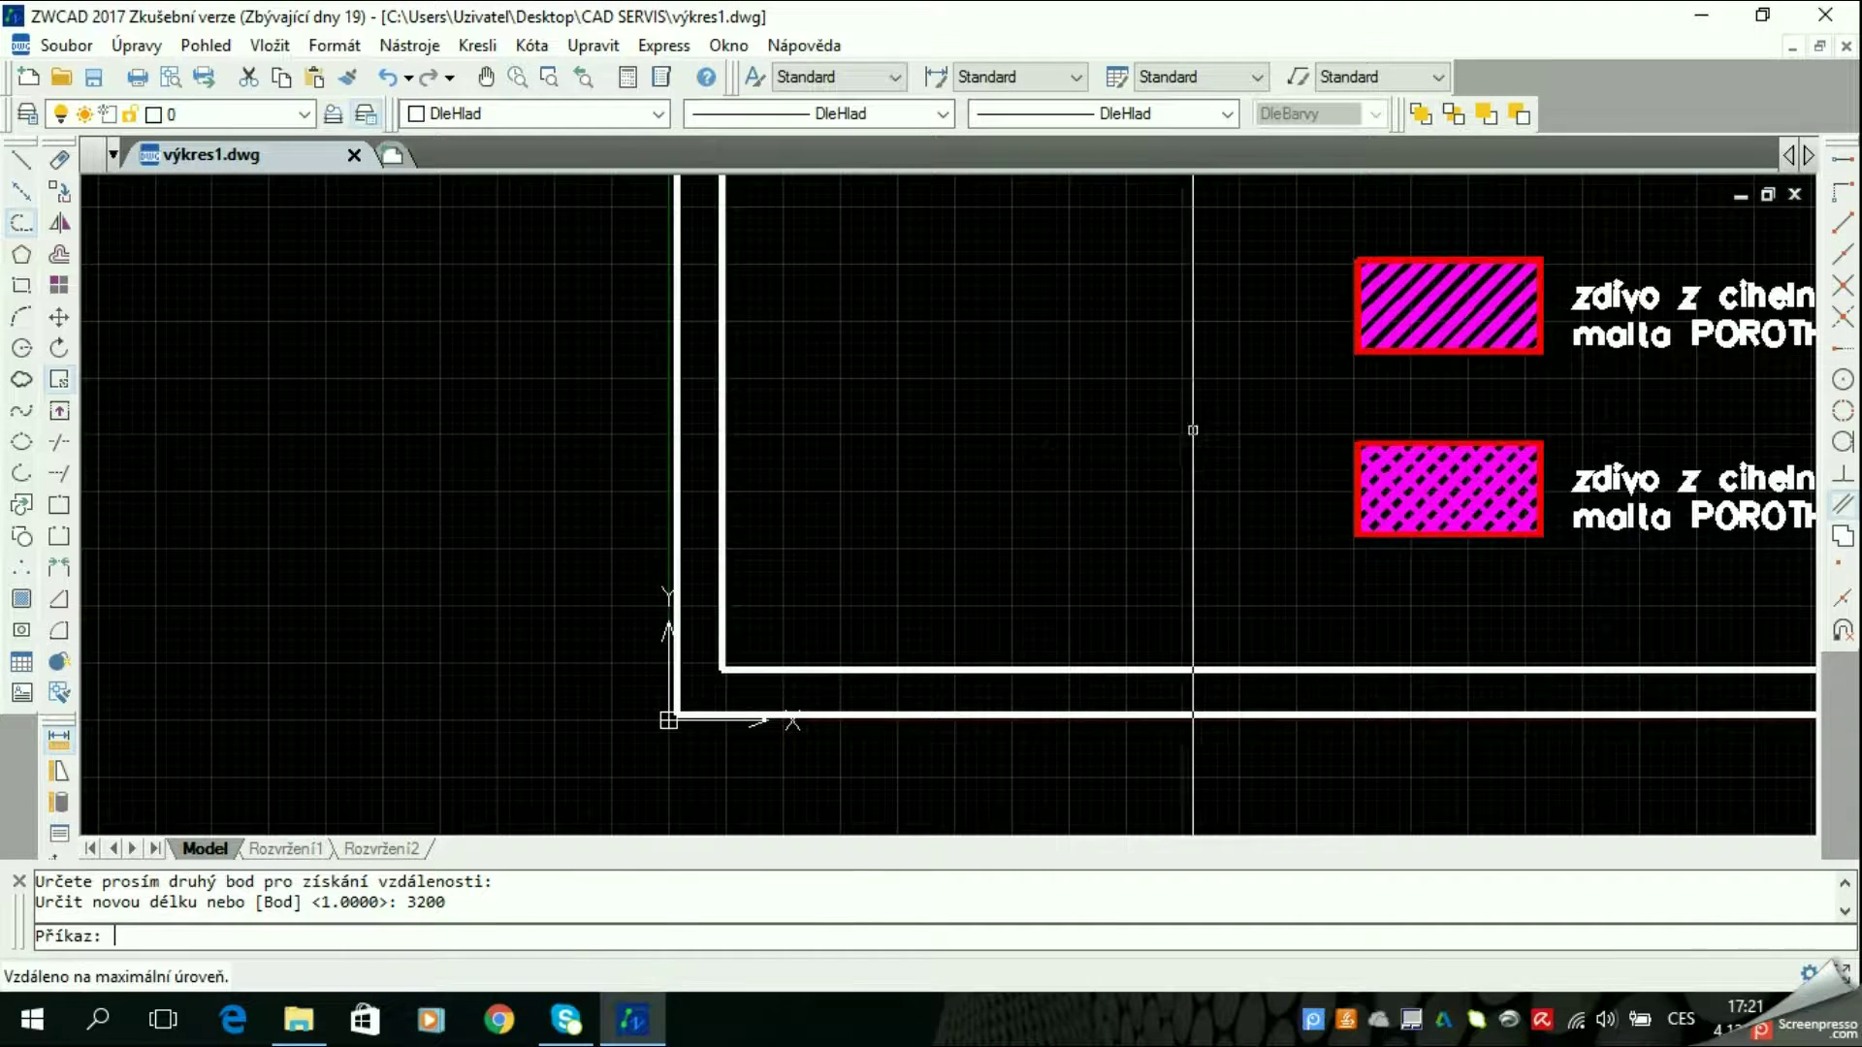
{"action": "middle_click", "coordinate": [1175, 485]}
{"action": "middle_click", "coordinate": [1176, 485]}
{"action": "scroll", "coordinate": [794, 571], "scroll_direction": "up", "scroll_amount": 3}
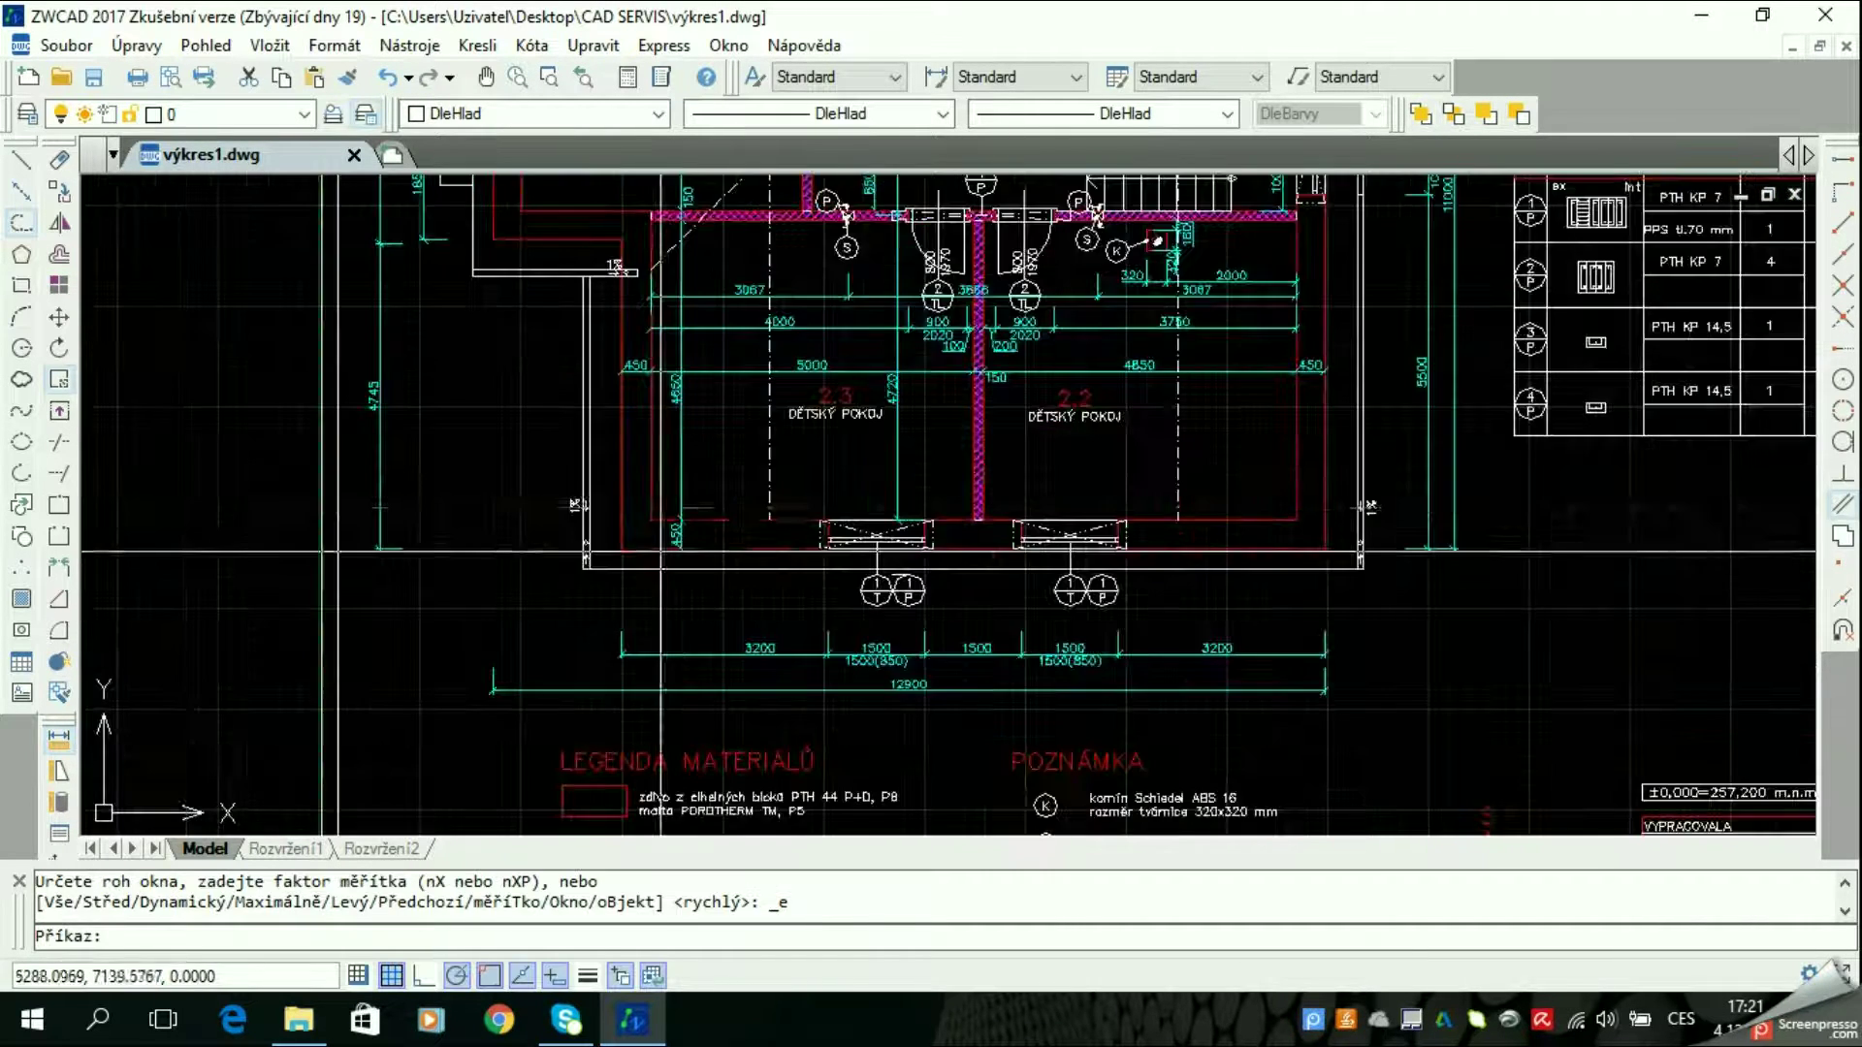
{"action": "left_click", "coordinate": [56, 756]}
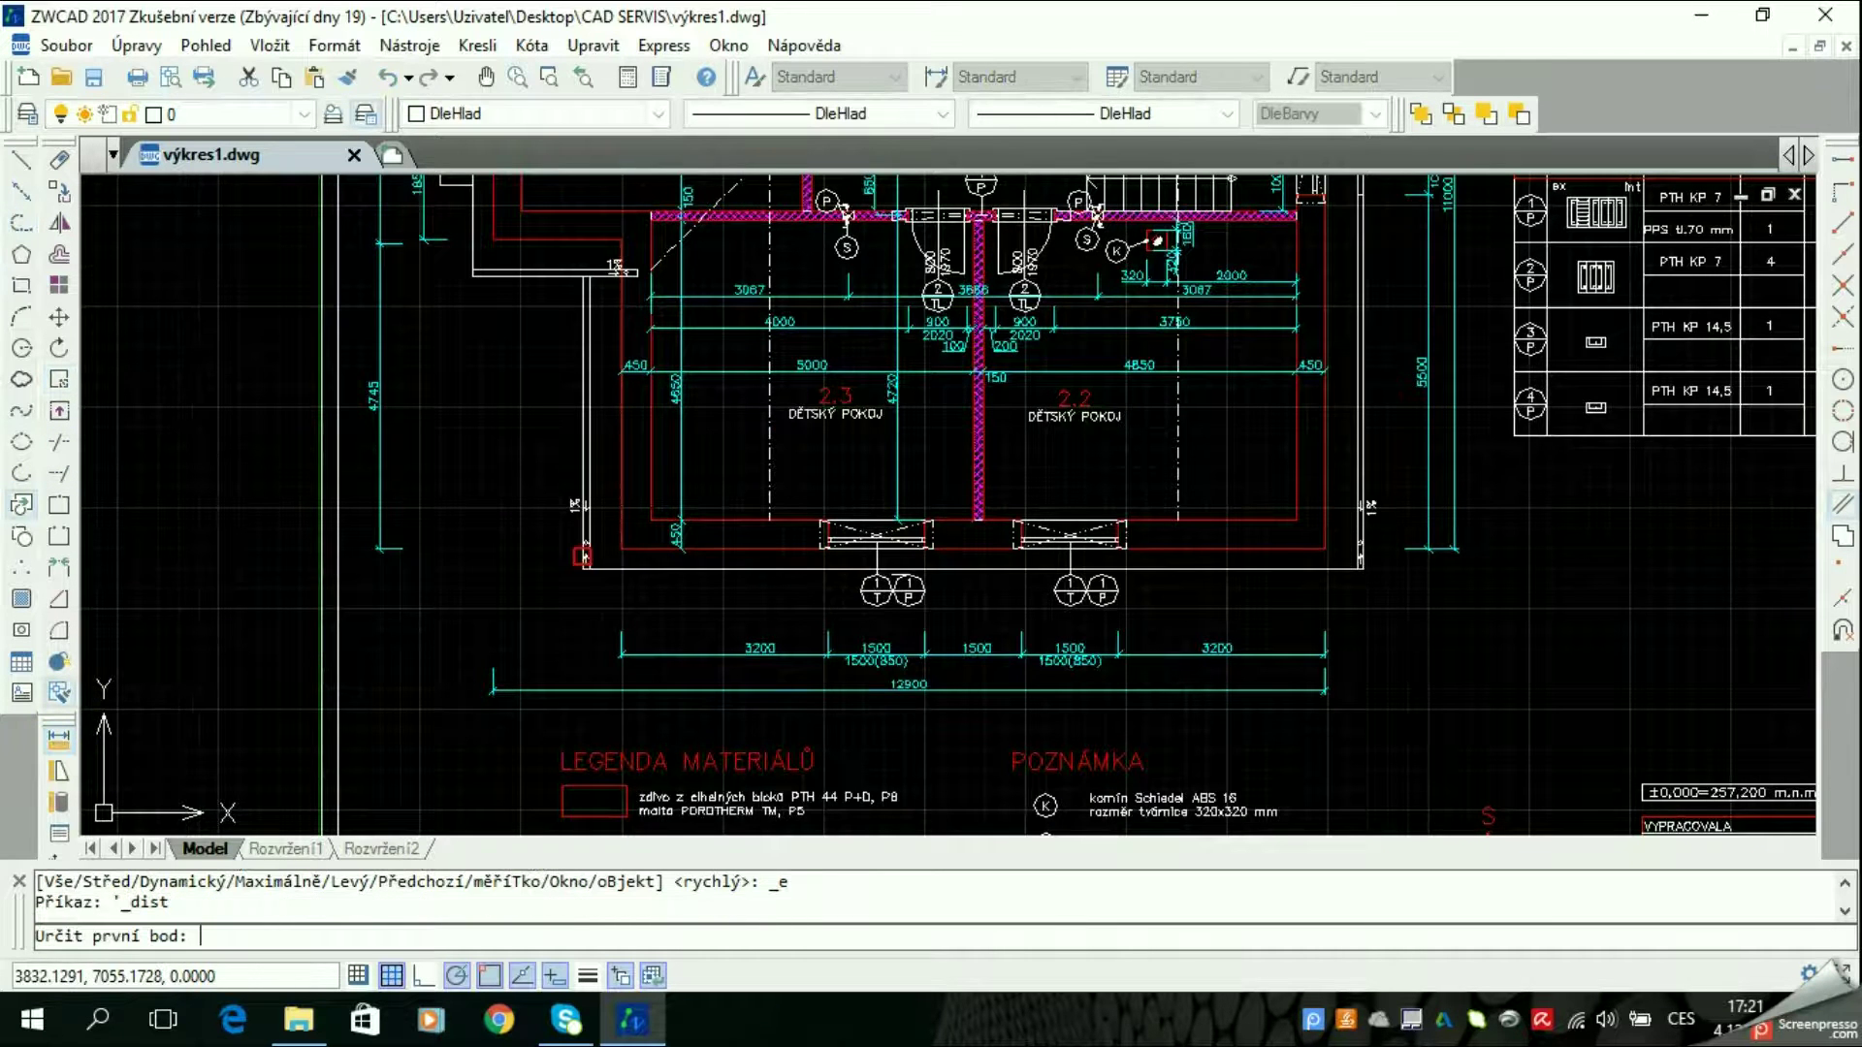
{"action": "scroll", "coordinate": [611, 548], "scroll_direction": "up", "scroll_amount": 4}
{"action": "left_click", "coordinate": [1025, 545]}
{"action": "scroll", "coordinate": [1025, 545], "scroll_direction": "up", "scroll_amount": 3}
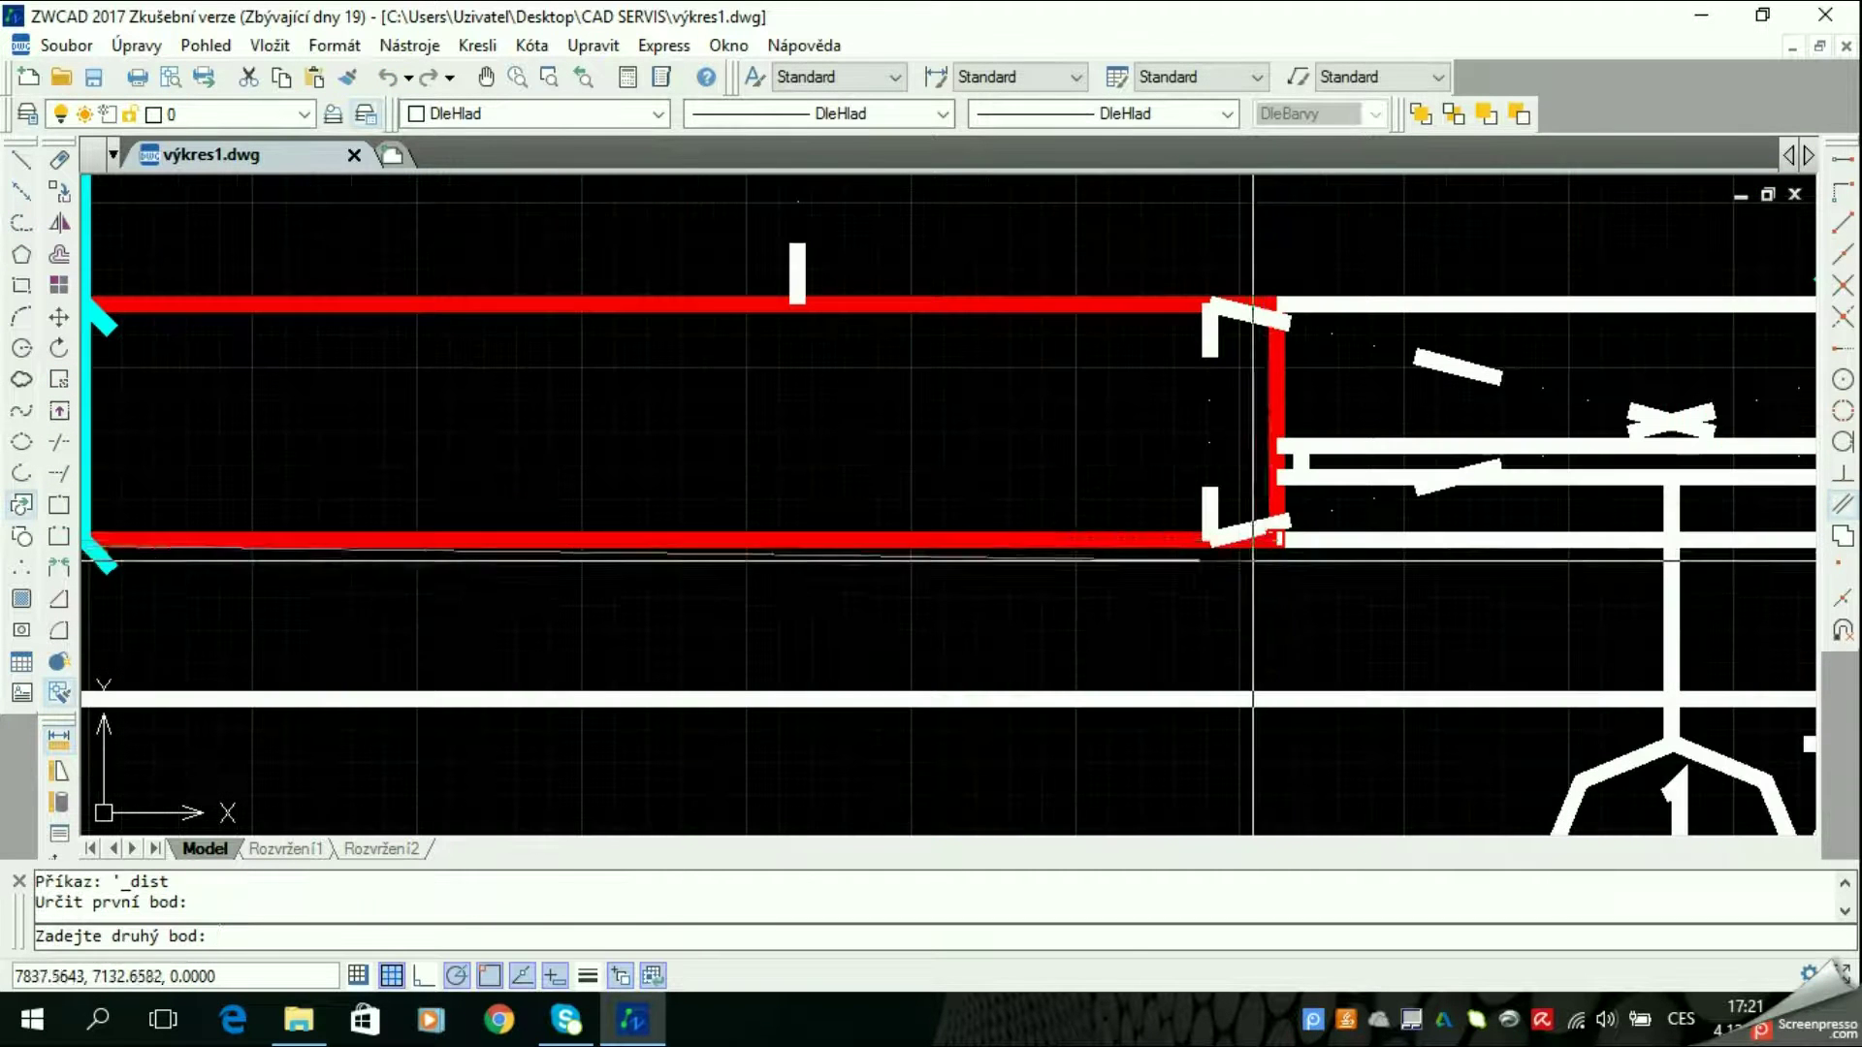
{"action": "left_click", "coordinate": [1253, 539]}
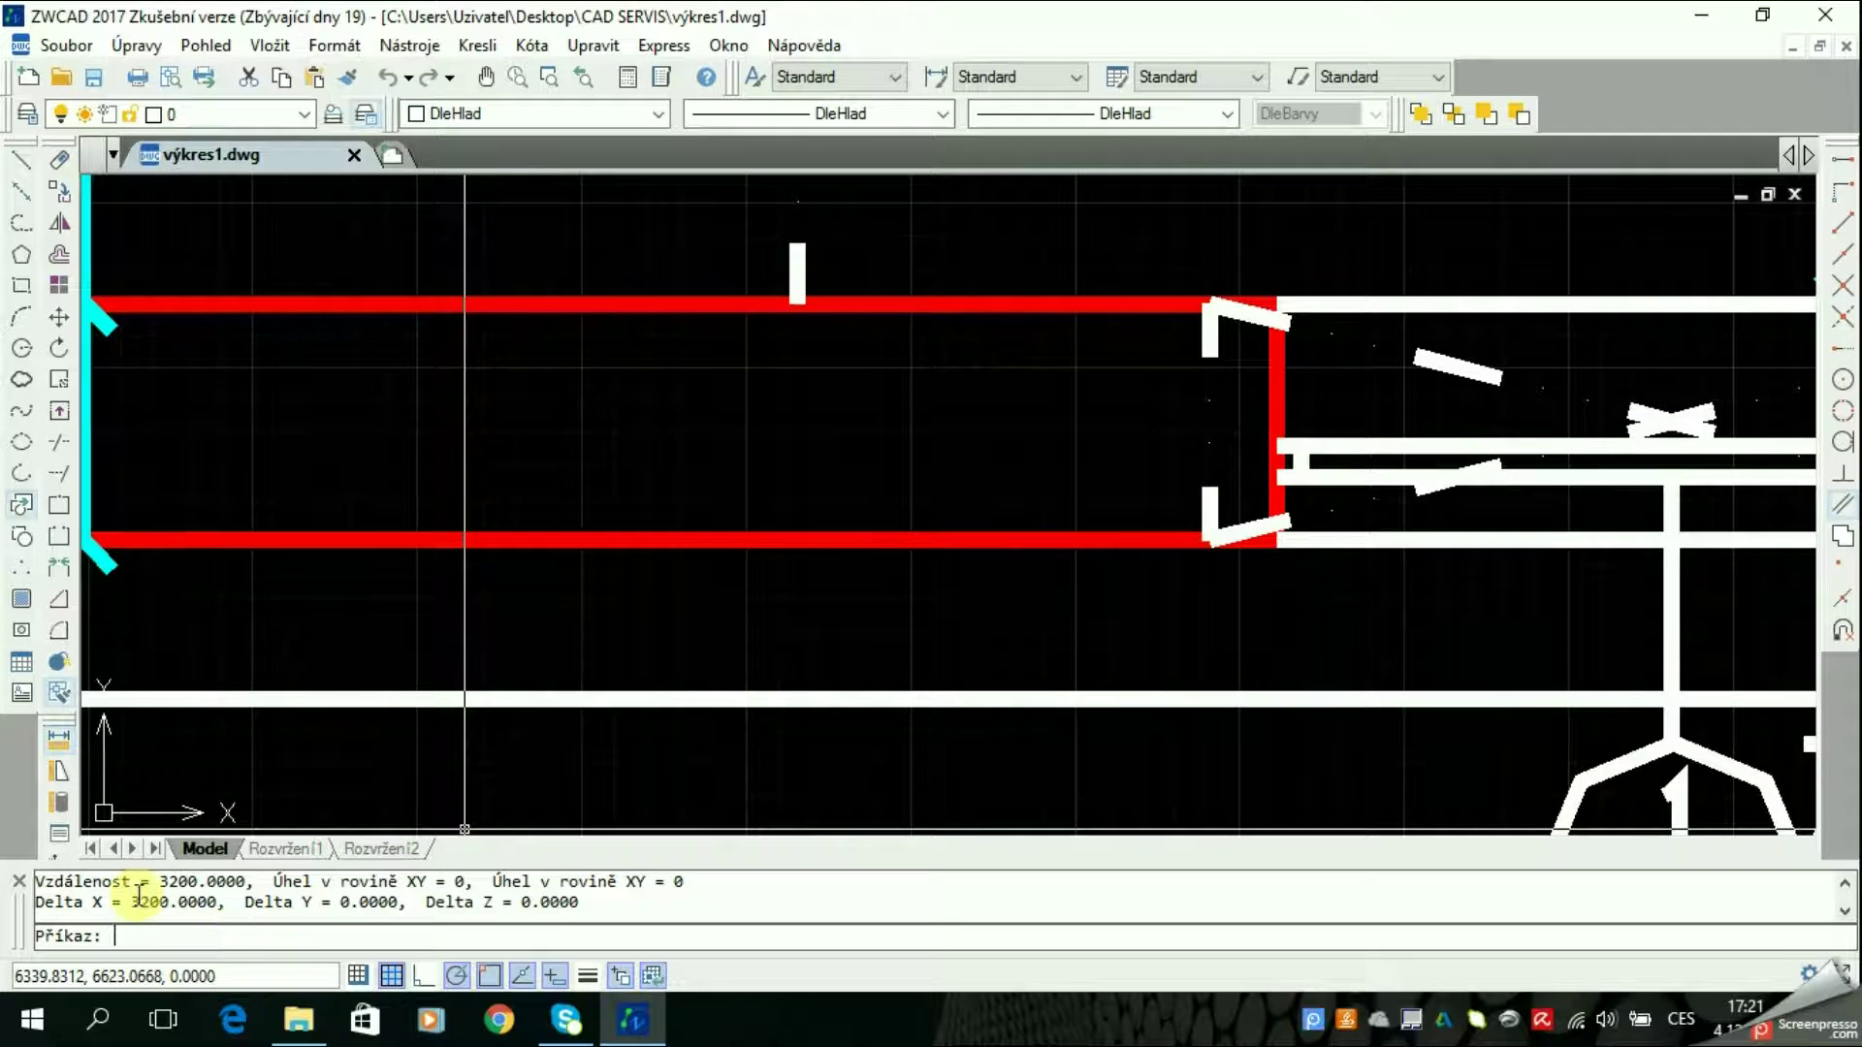
{"action": "left_click_drag", "start_coordinate": [133, 900], "coordinate": [210, 900]}
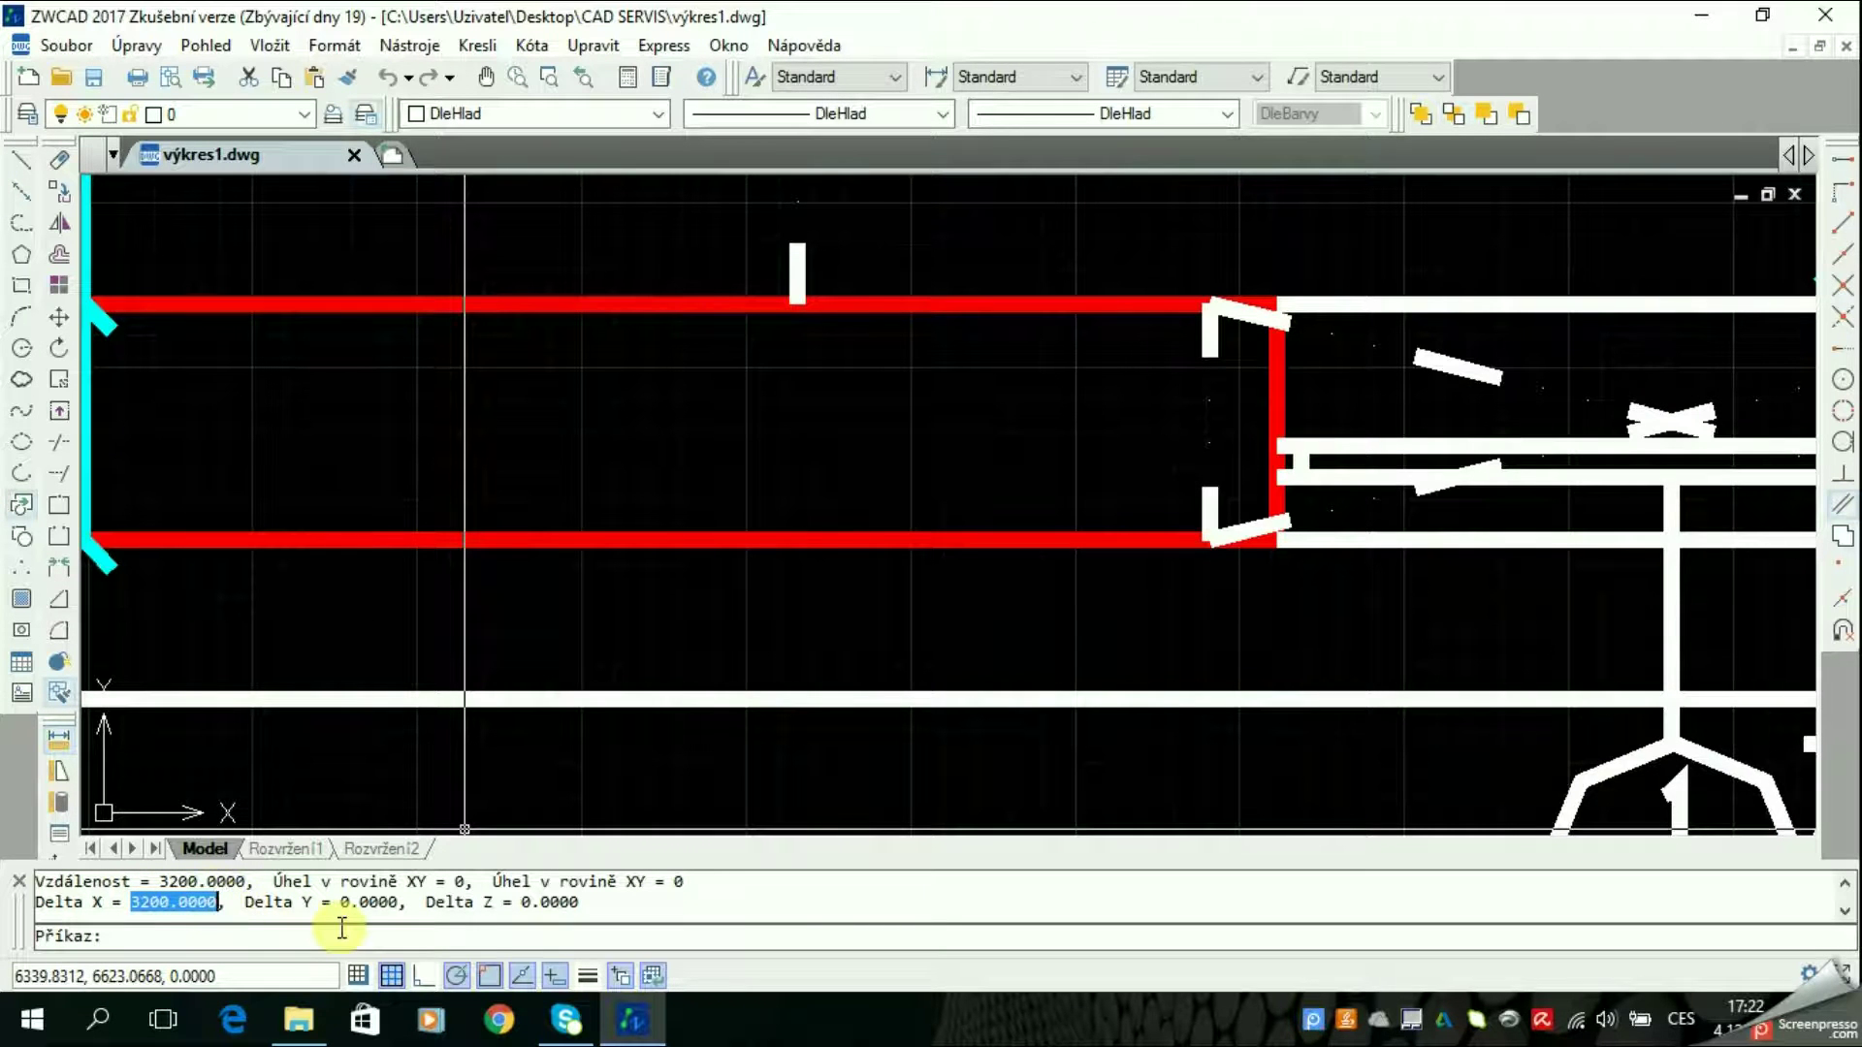
{"action": "key", "text": "ctrl+c"}
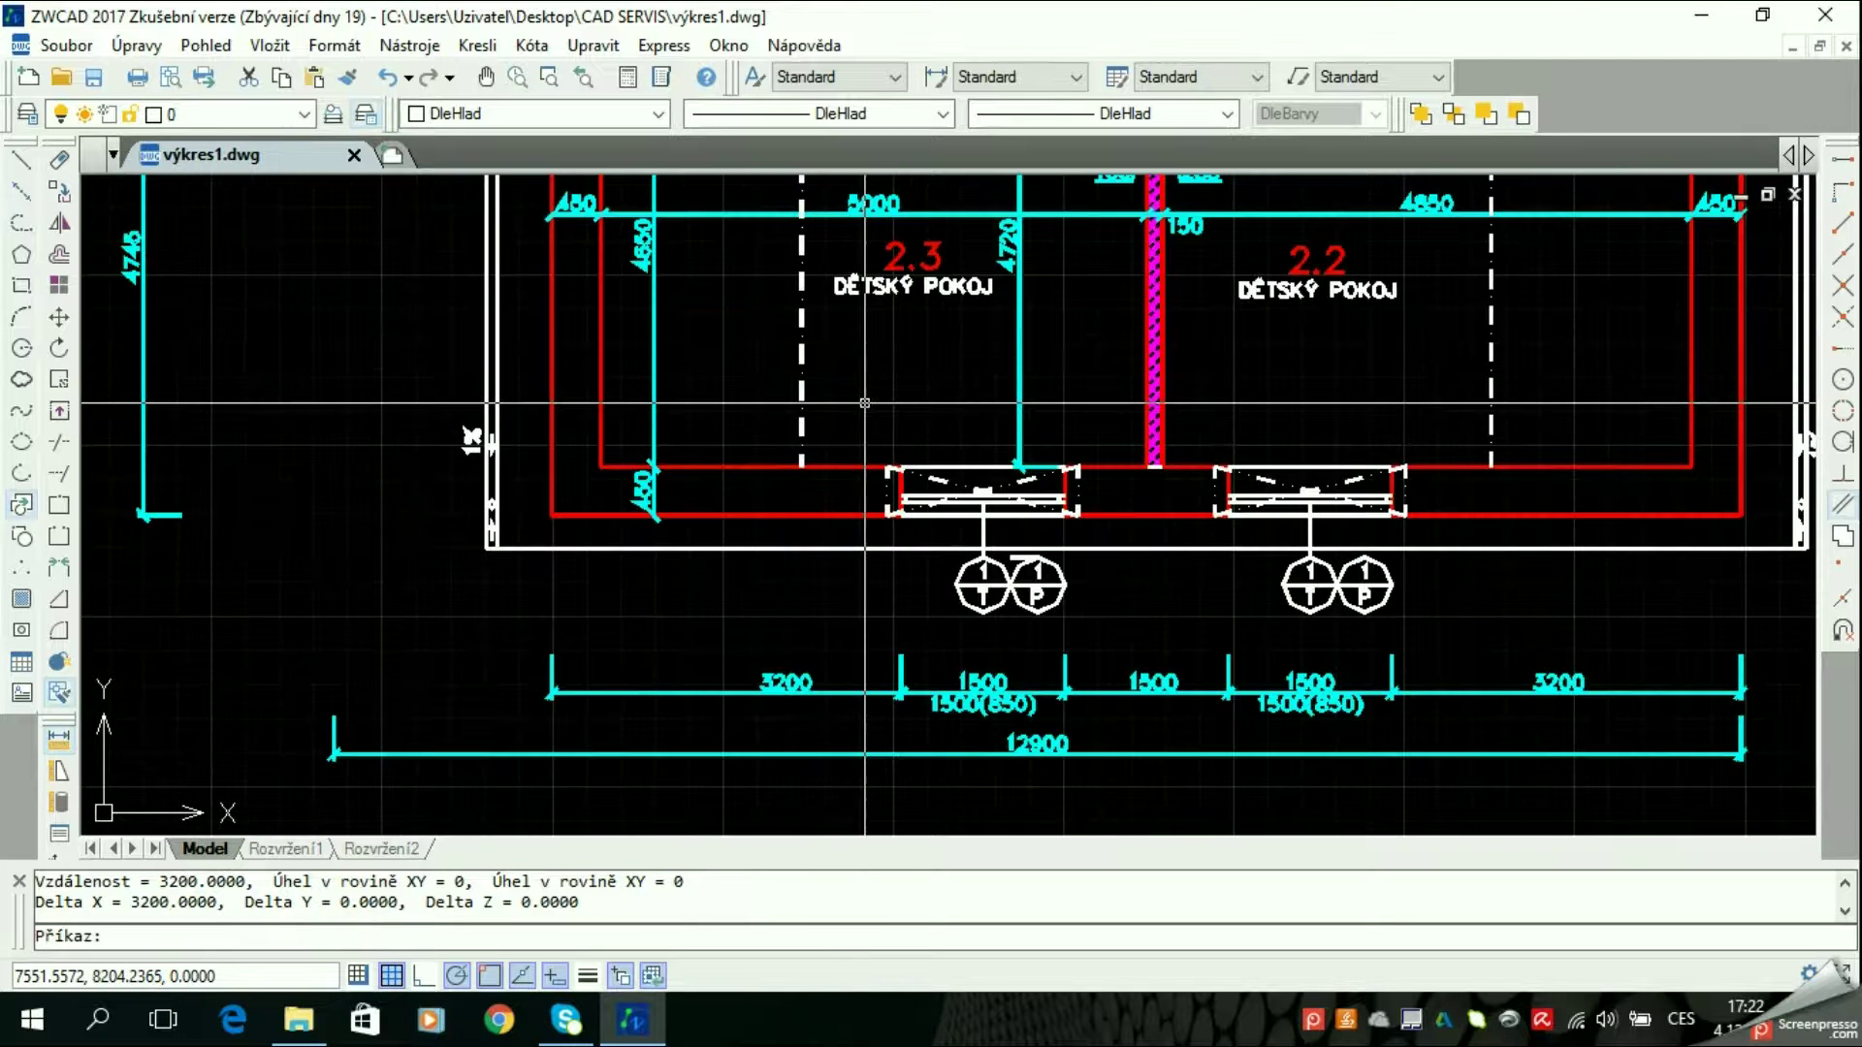
{"action": "middle_click", "coordinate": [865, 401]}
{"action": "middle_click", "coordinate": [865, 402]}
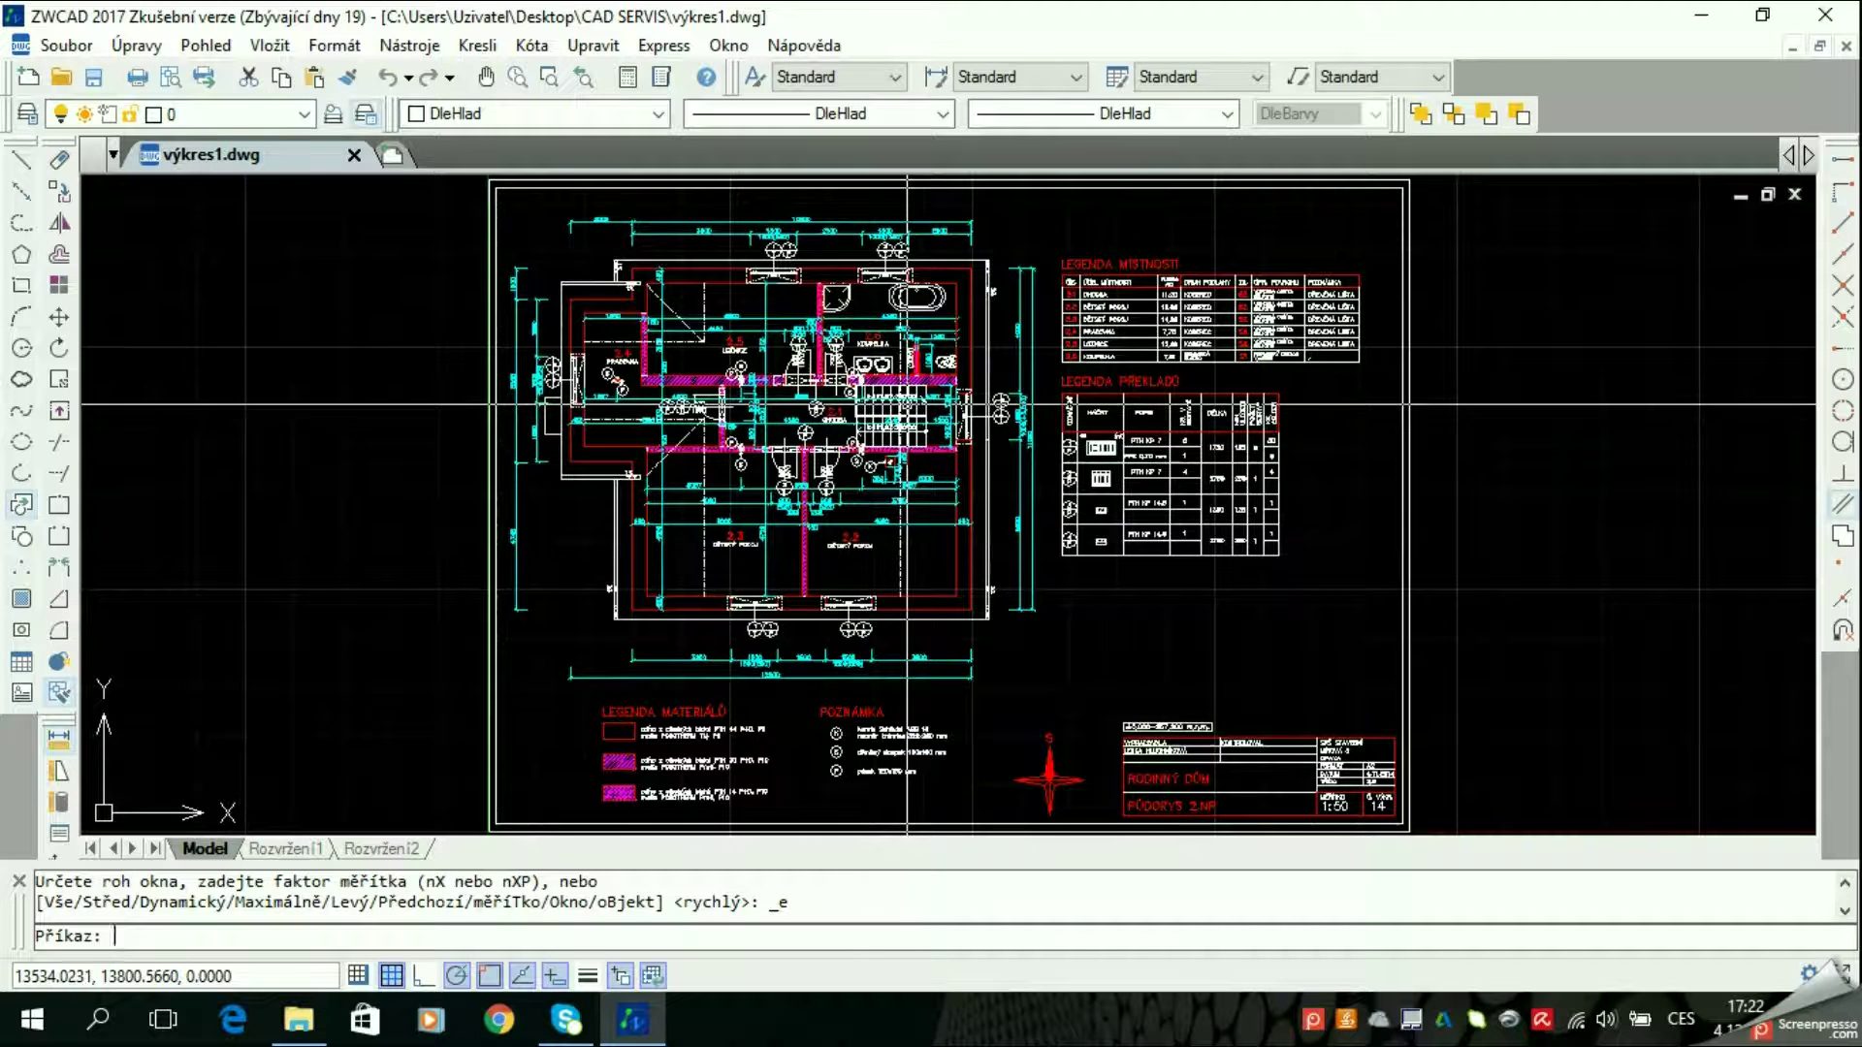